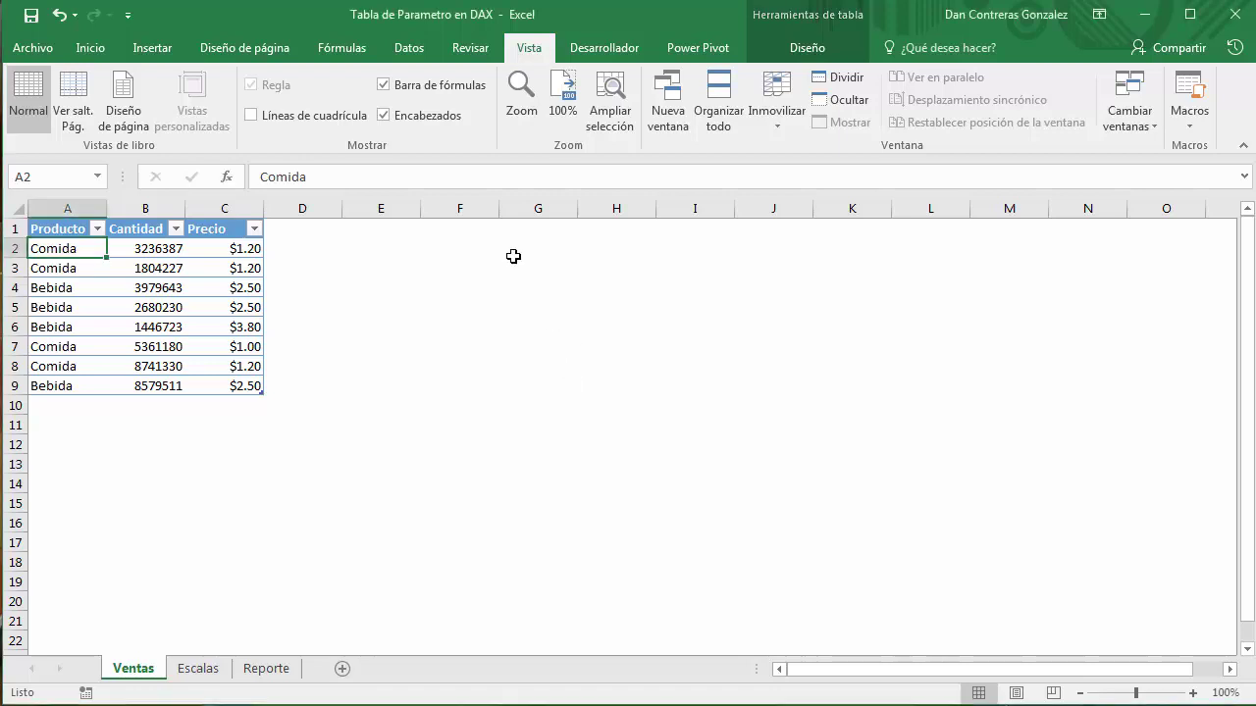
- Enter the notes 'Hasonevalue' in F2 and 'Values' in F3 on the Ventas sheet
left_click(479, 246)
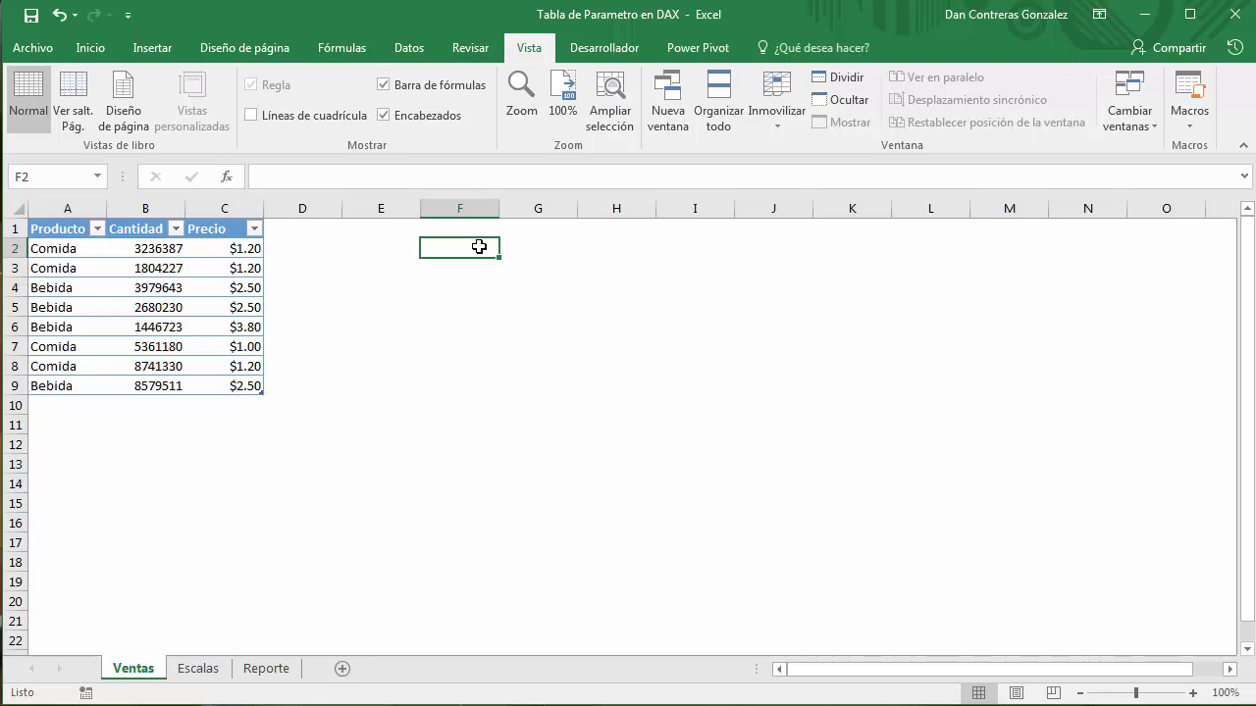
type("Hasonevalue")
key("Return")
type("Values")
key("Return")
- Autofit column F to fit the Hasonevalue label, then reselect F2
left_click(479, 246)
key("Right")
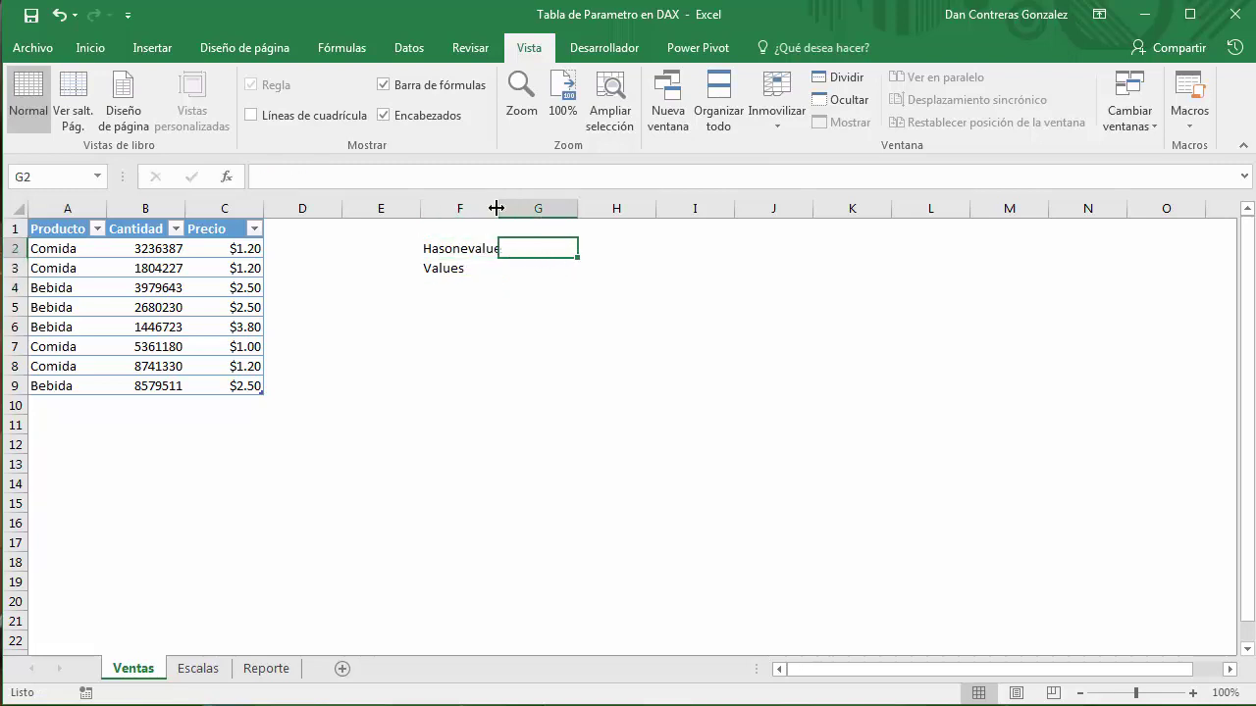
double_click(496, 209)
left_click(513, 302)
left_click(483, 253)
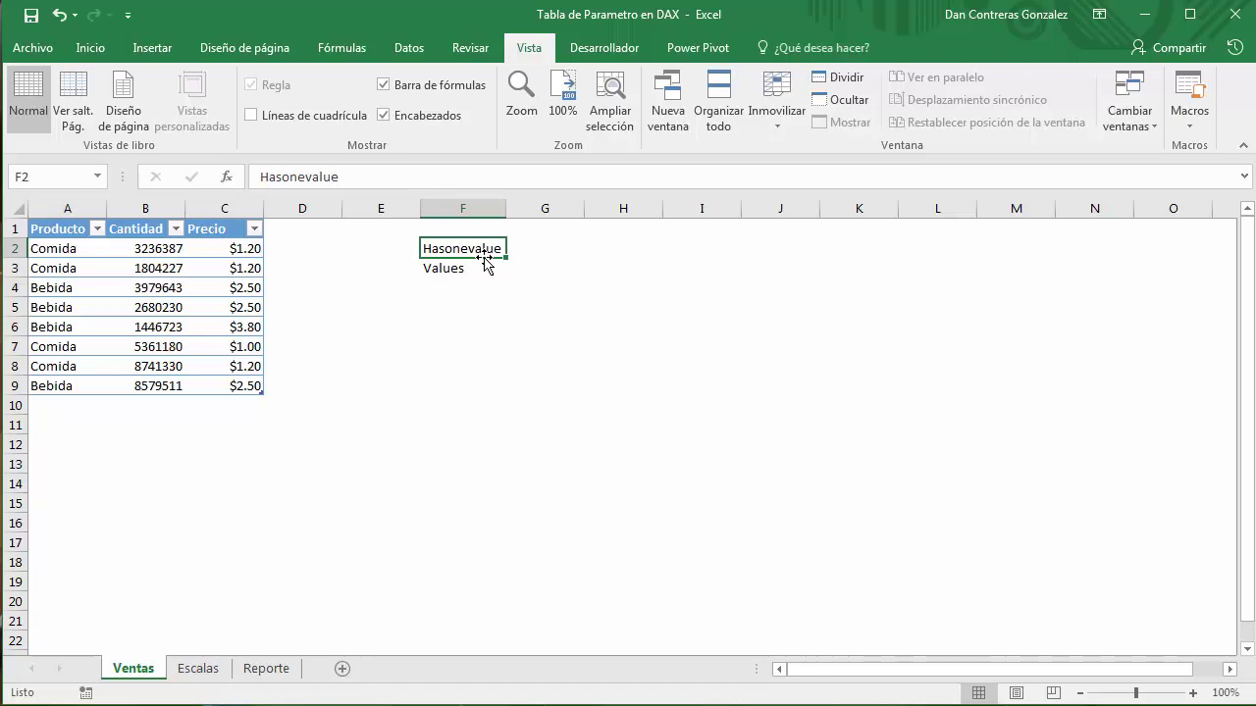
- Review the Comida and Bebida Producto entries in column A and the Values note in F3
left_click(56, 248)
left_click(62, 288)
left_click(67, 383)
left_click(77, 310)
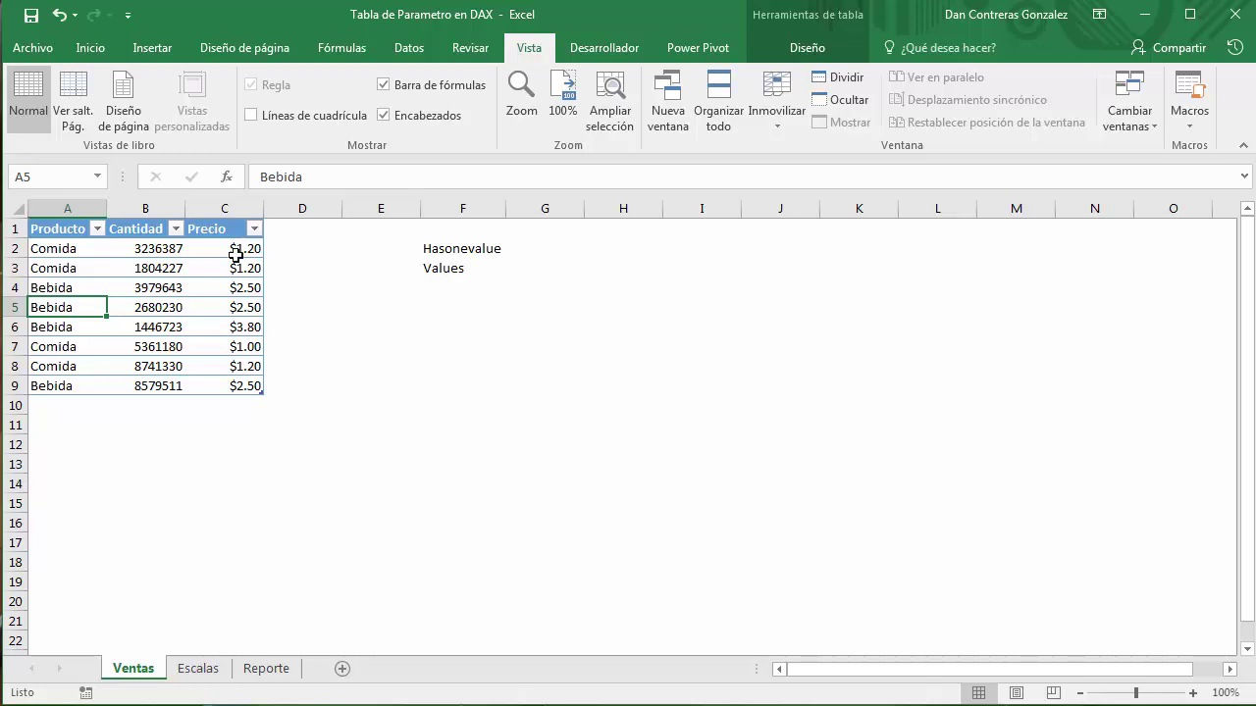
left_click(59, 268)
left_click(60, 298)
left_click(467, 271)
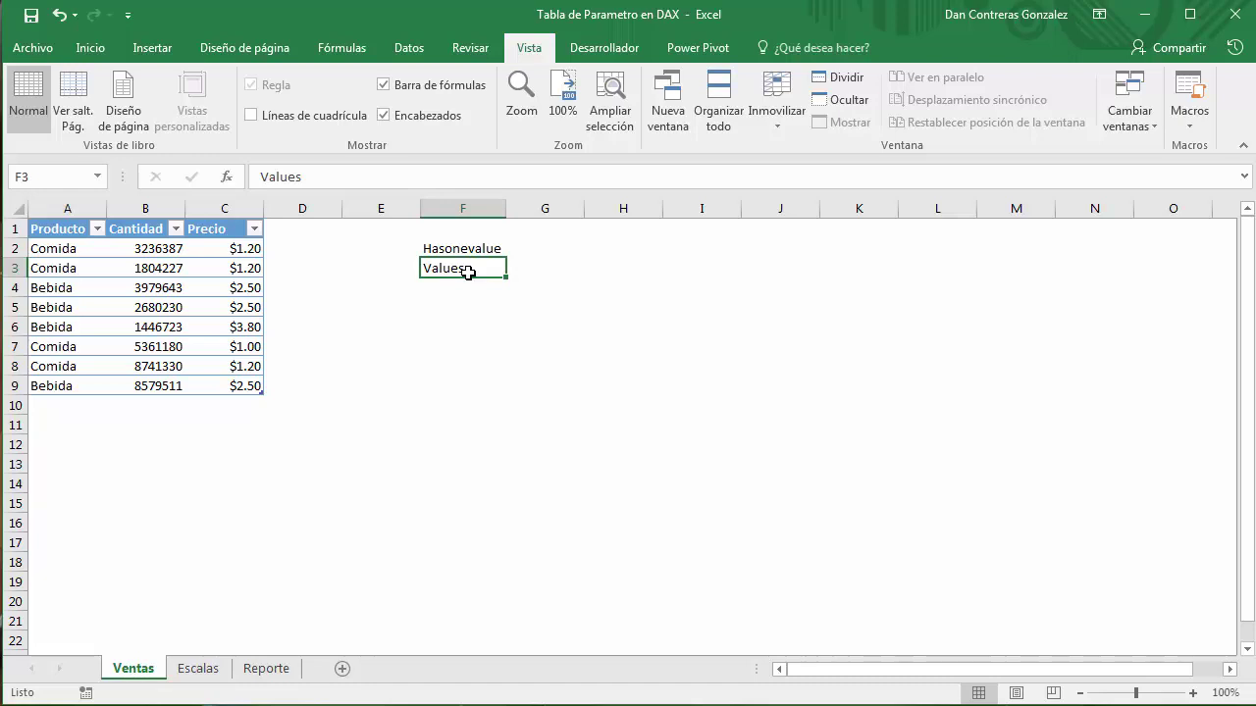
- Compare the Escalas and Ventas sheets, ending on Escalas with its 1, 1,000, 1,000,000 table
left_click(195, 670)
left_click(137, 670)
left_click(195, 668)
left_click(133, 668)
left_click(196, 670)
left_click(138, 670)
left_click(142, 329)
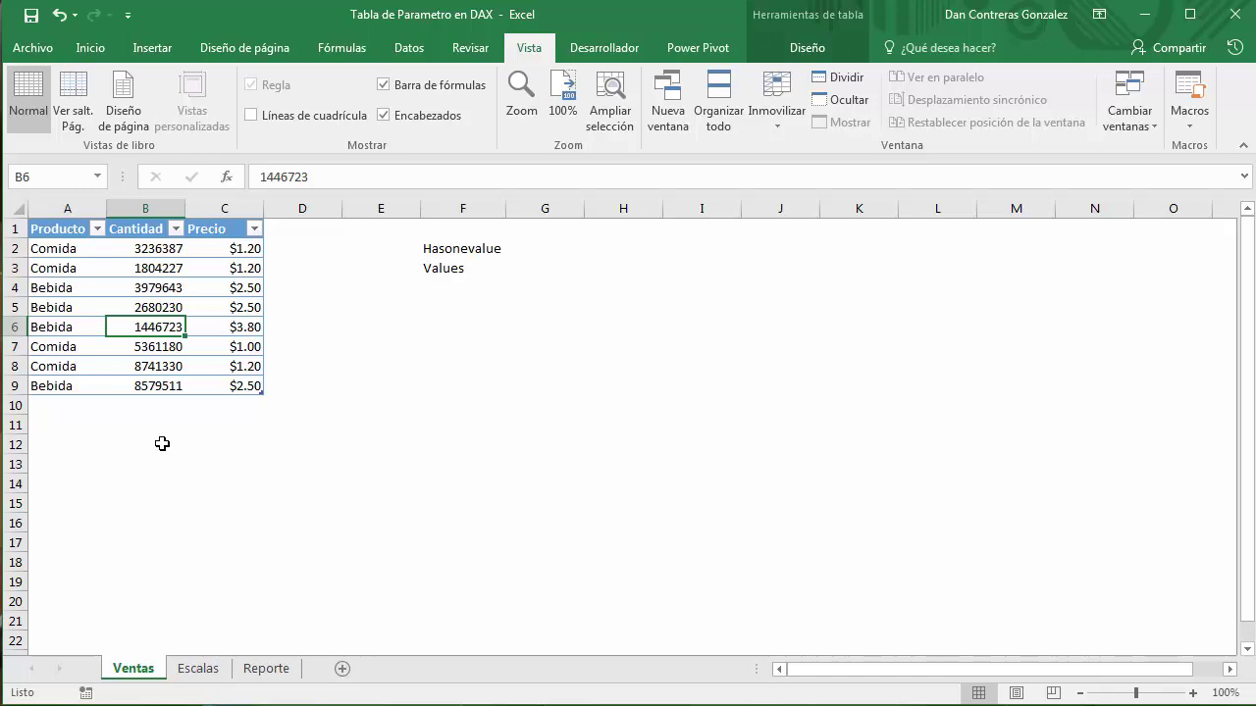
left_click(199, 669)
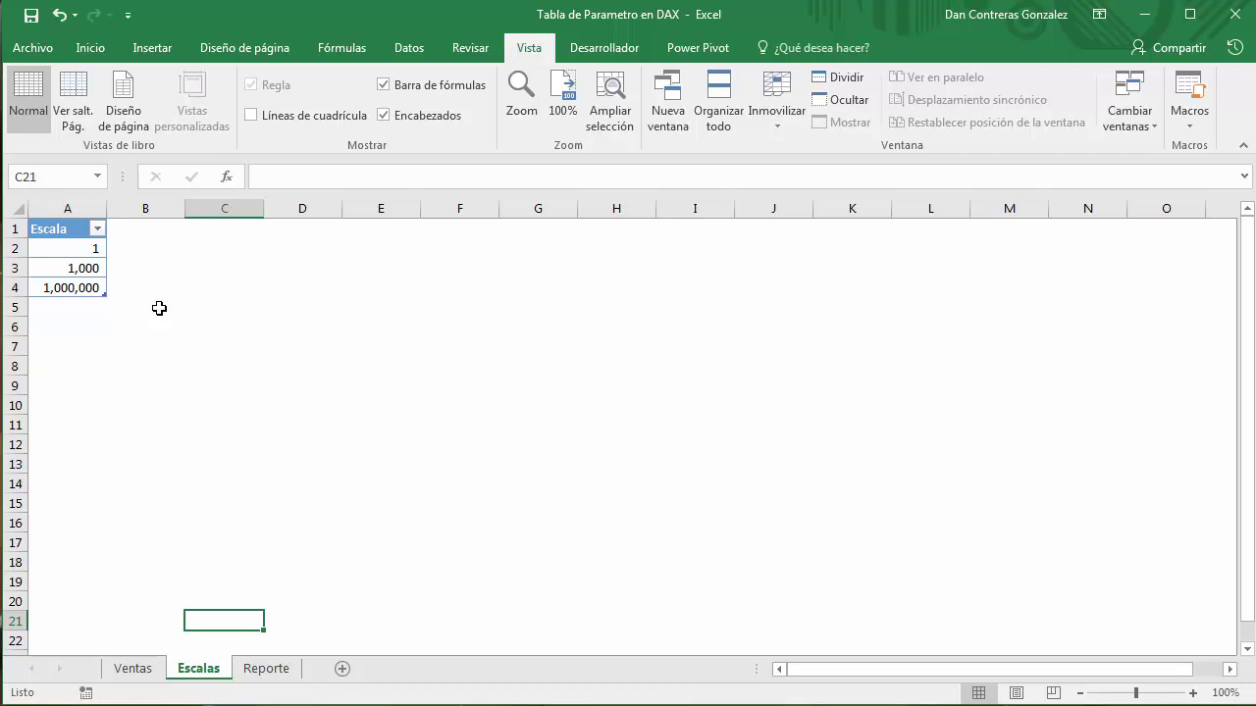
- Add the Ventas sales table to the Power Pivot data model as the Sales table
left_click(131, 668)
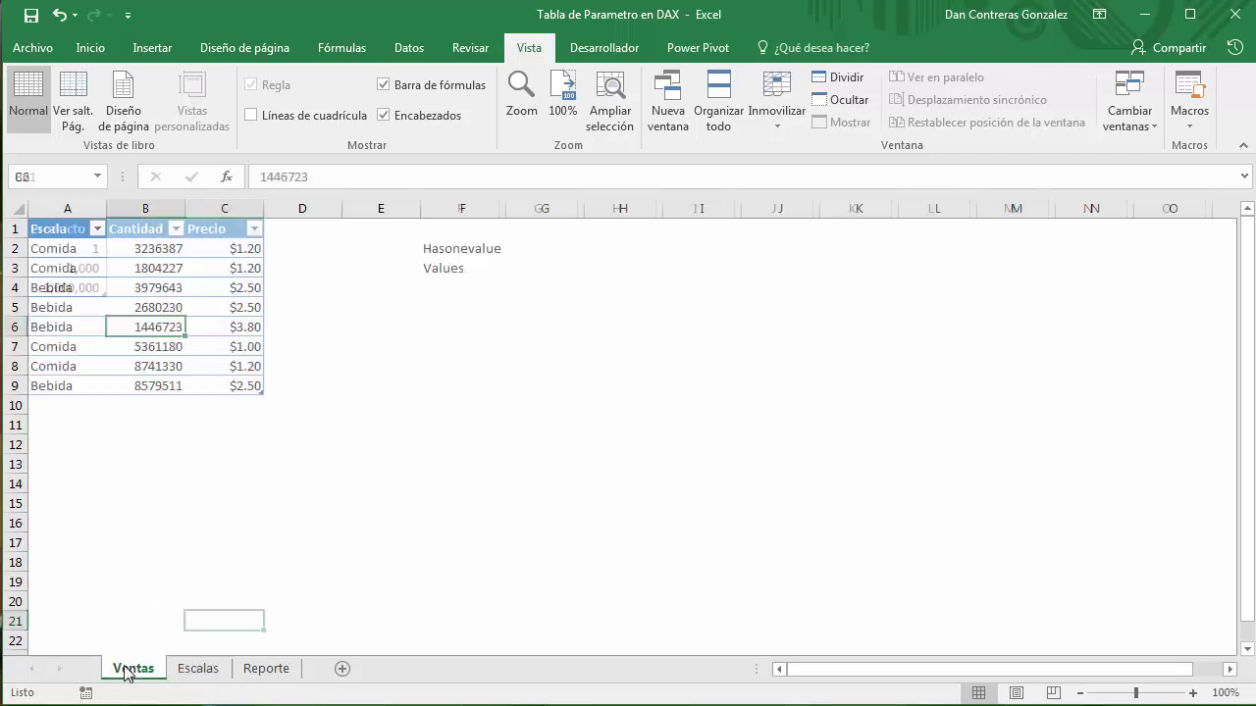
left_click(169, 268)
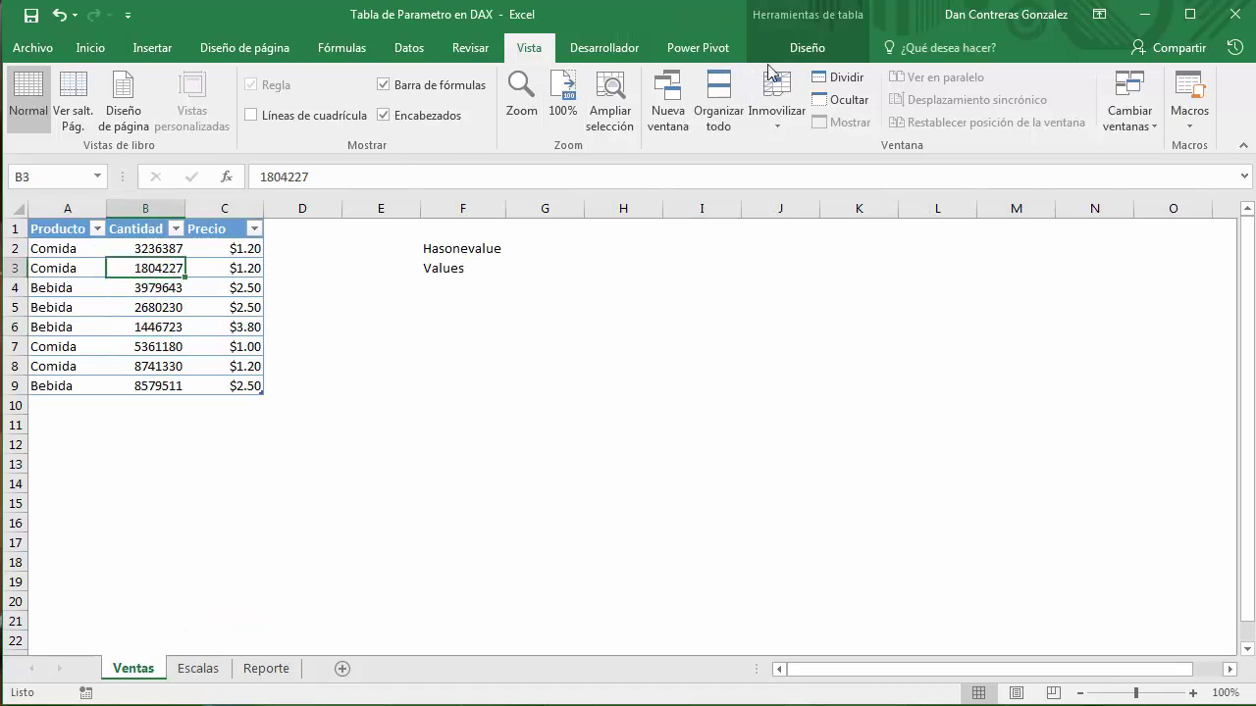
left_click(697, 47)
left_click(245, 98)
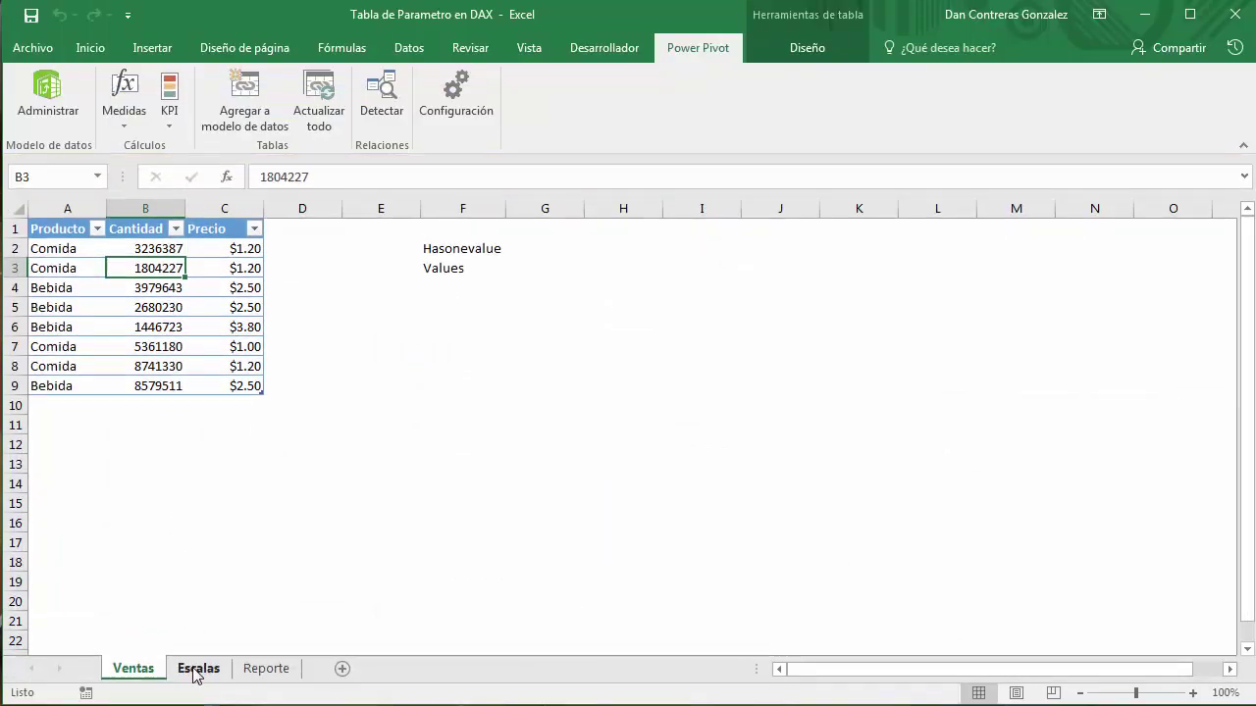
- Add the Escala table (1, 1000, 1000000) to the data model as a linked Scale table
left_click(198, 668)
left_click(86, 277)
left_click(241, 117)
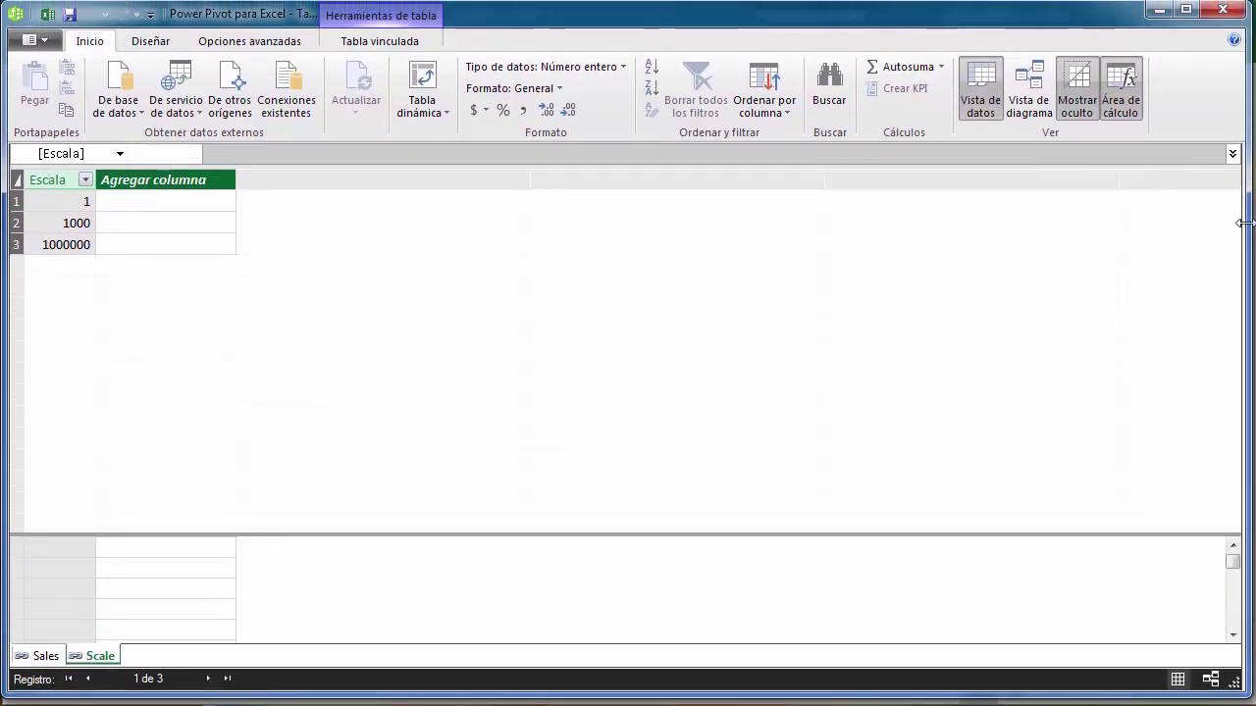
left_click_drag(1244, 223, 1255, 223)
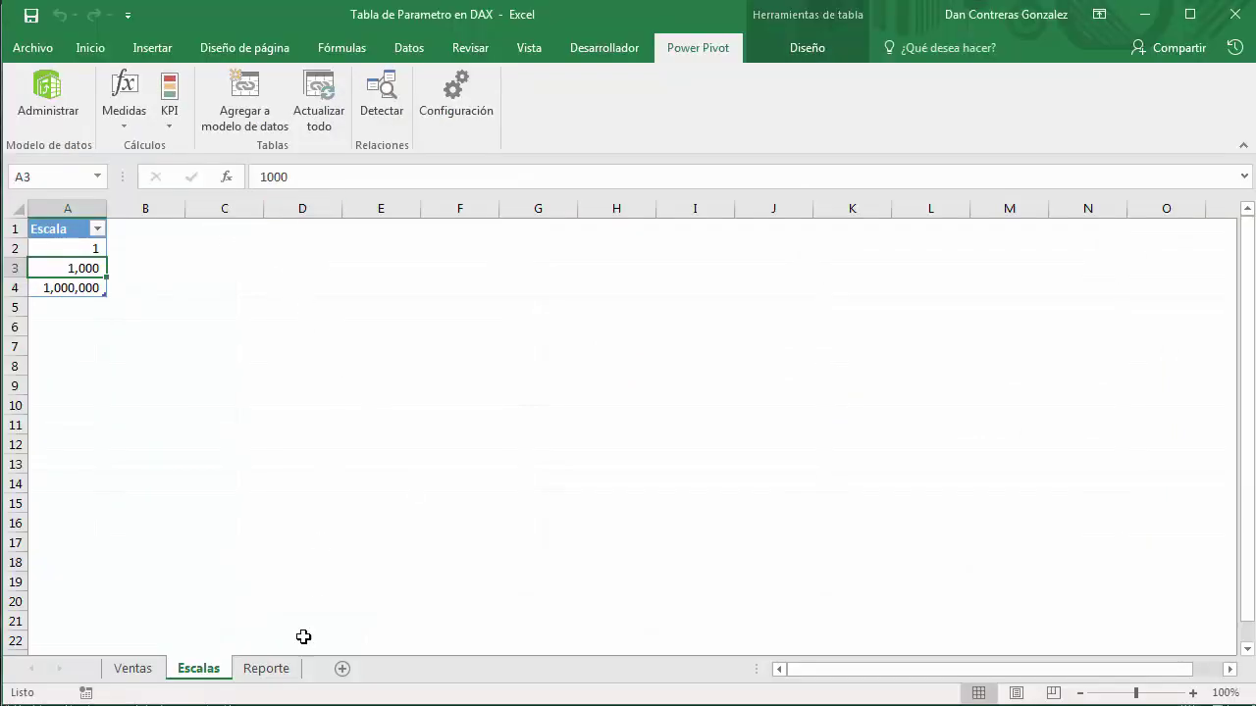
- Select B6 on the Reporte sheet and show the Power Pivot diagram with the Sales and Scale tables
left_click(266, 668)
left_click(177, 330)
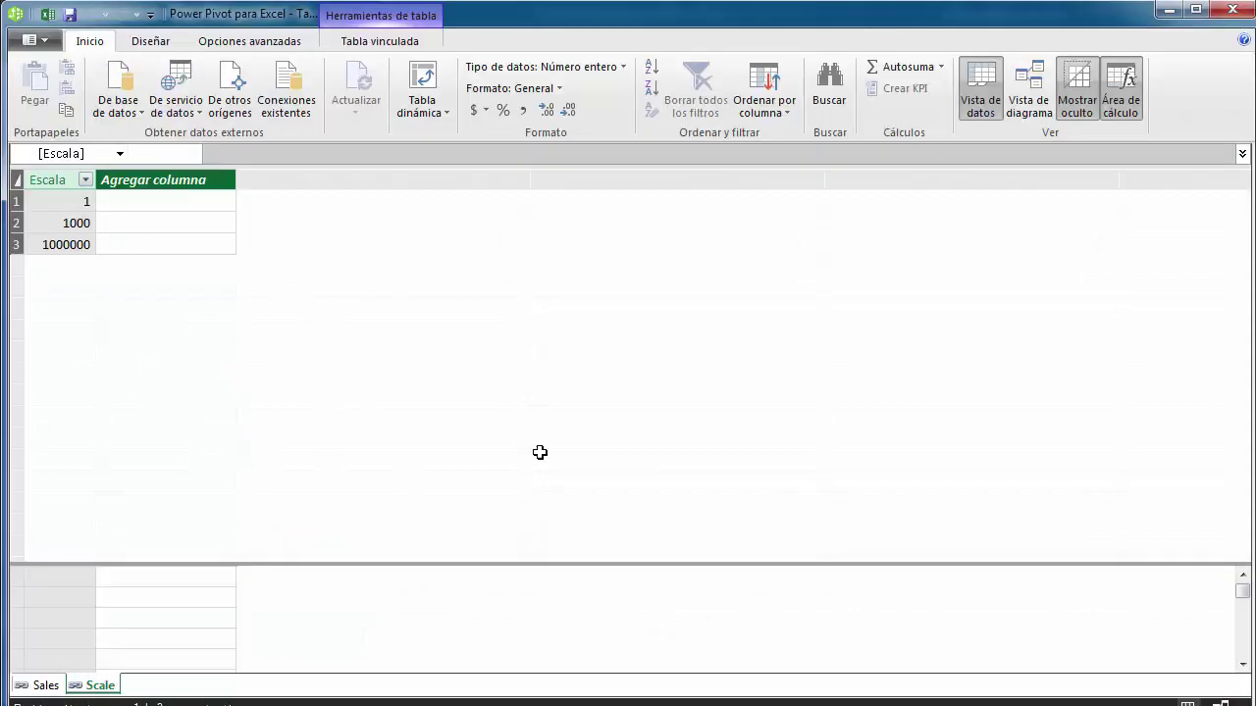
left_click(1020, 93)
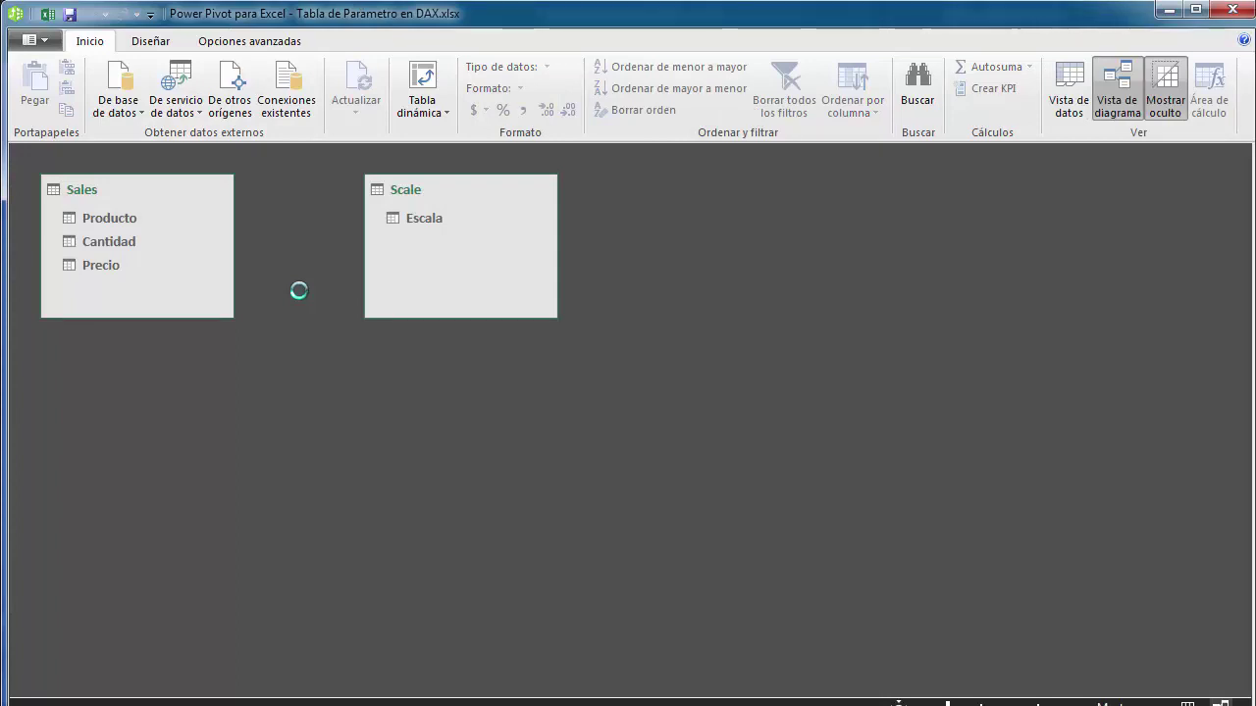
mouse_move(138, 189)
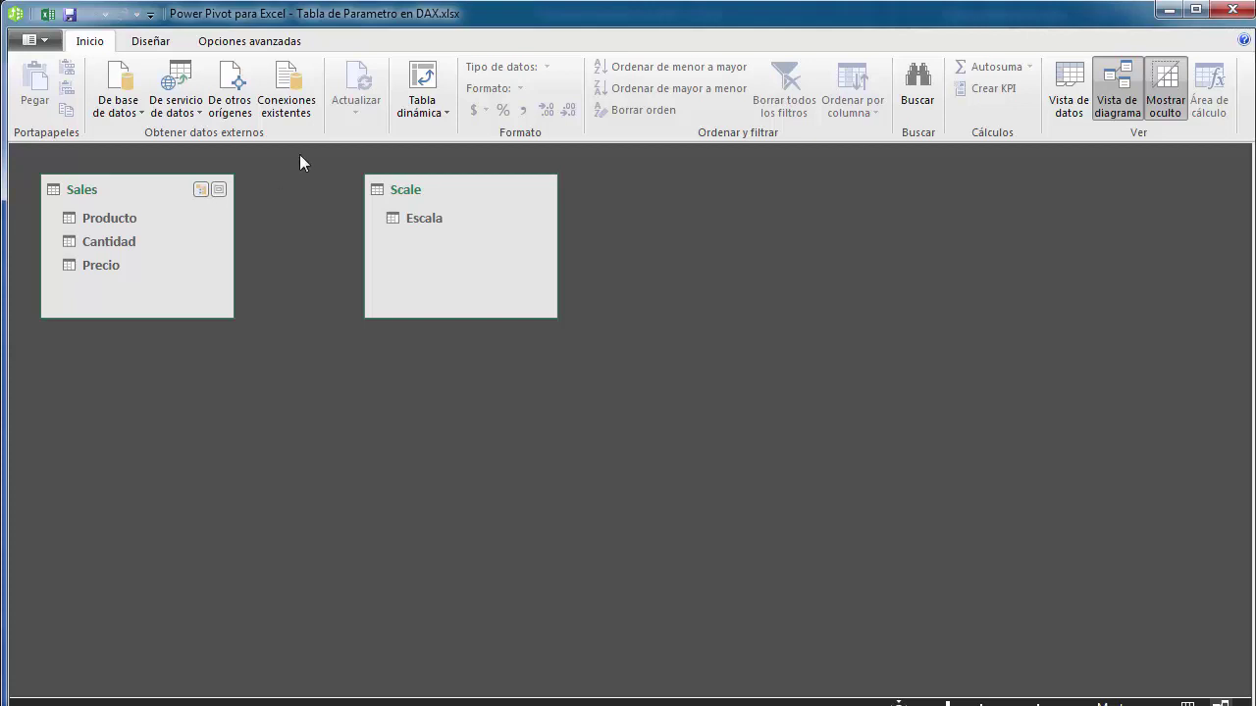
- Insert a PivotTable at D5 on Reporte using the workbook data model
left_click(1168, 17)
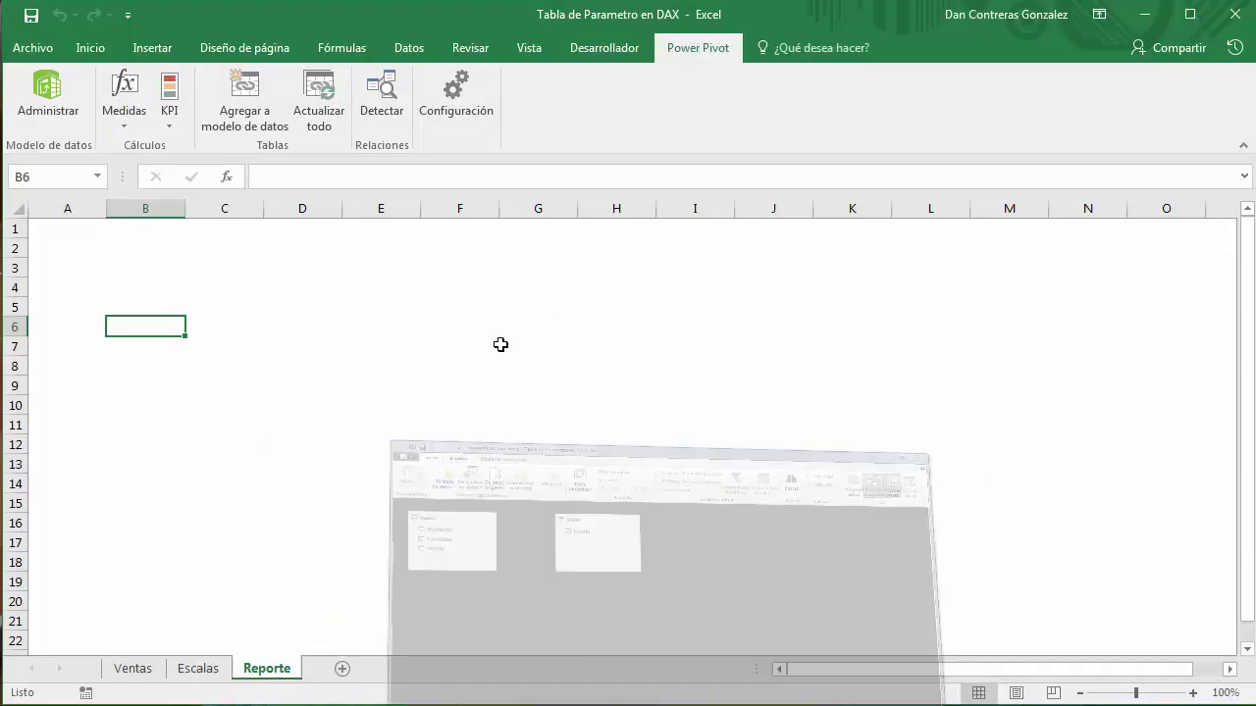
left_click(302, 306)
left_click(153, 47)
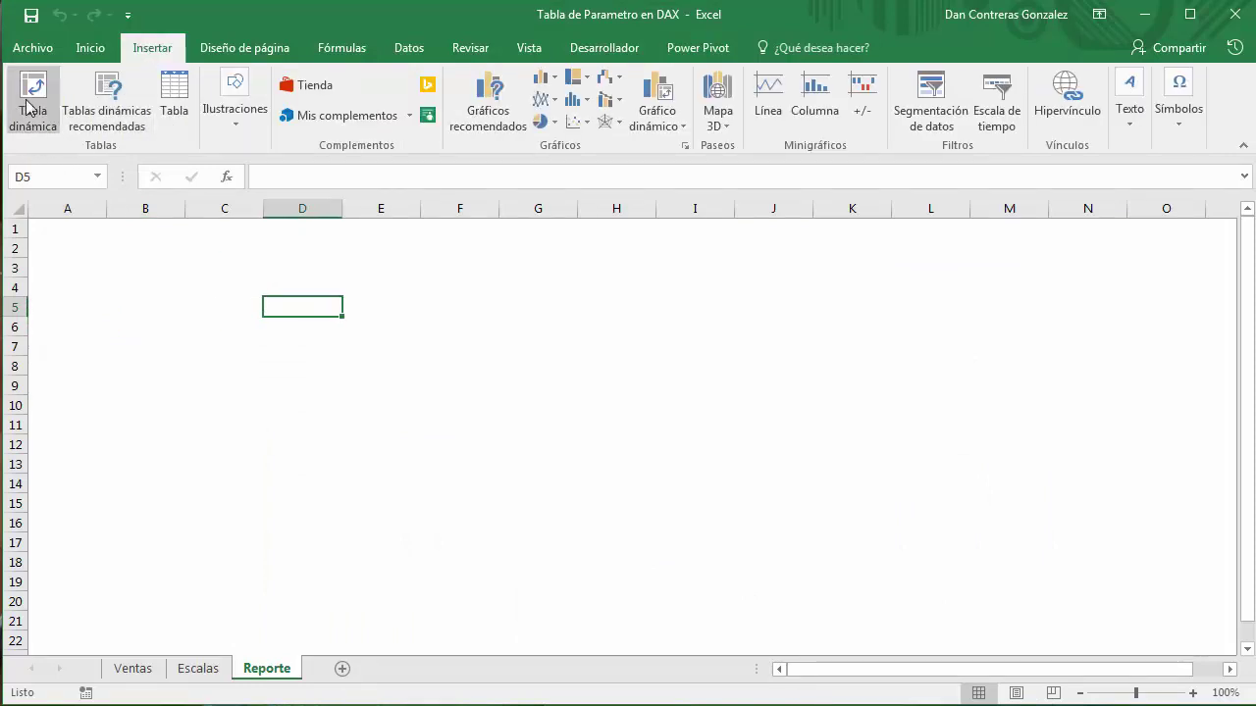
left_click(32, 98)
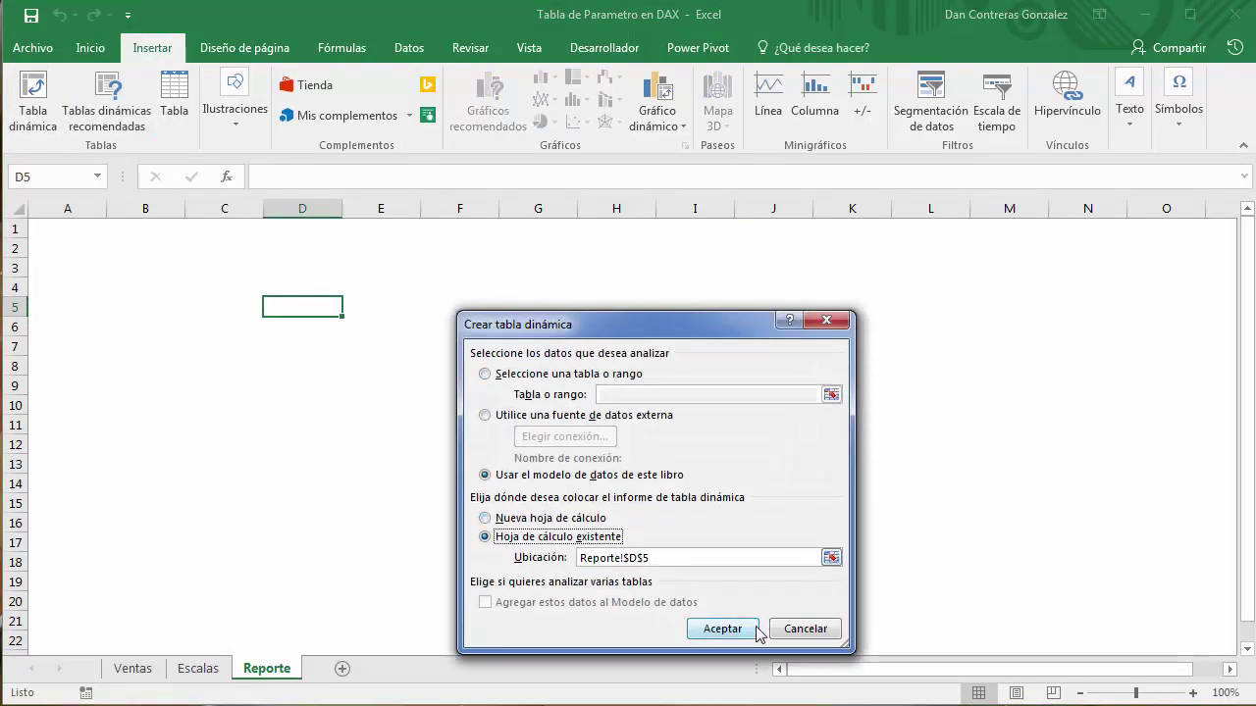
left_click(725, 629)
- Put Producto in rows and sums of Cantidad and Precio in the pivot values
left_click(1023, 353)
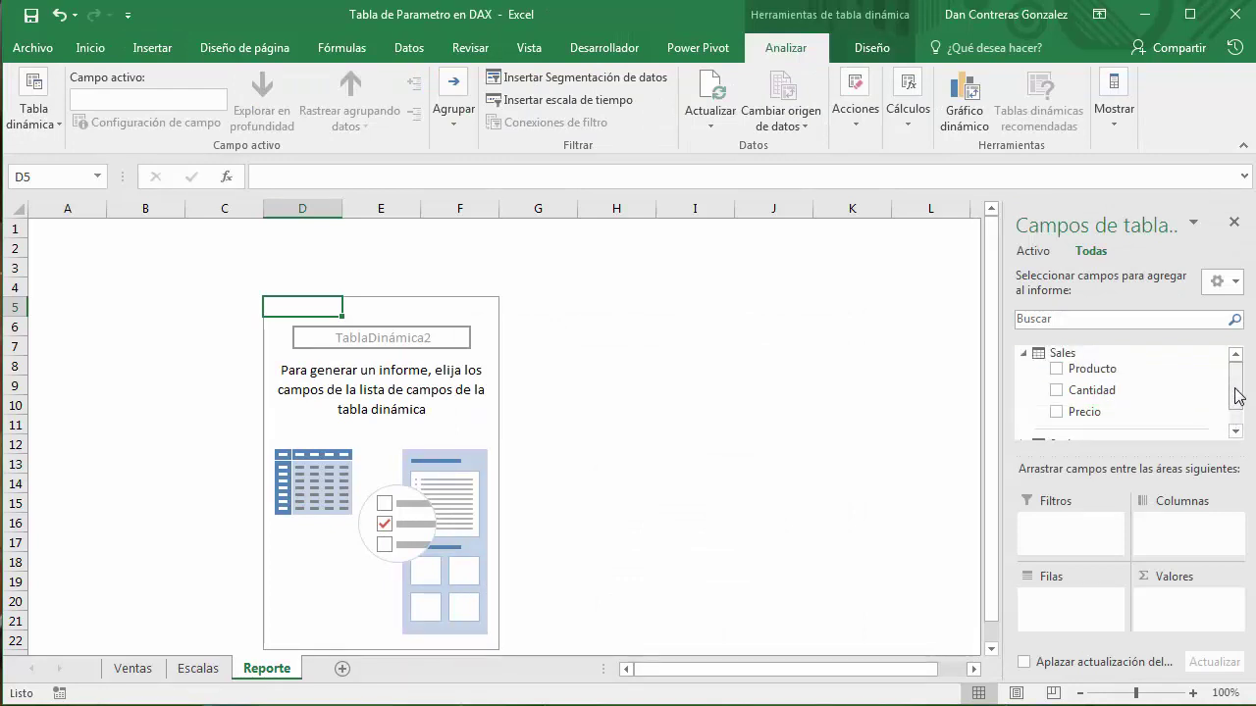
left_click_drag(1091, 390, 1178, 603)
left_click_drag(1084, 369, 1065, 600)
left_click_drag(1084, 412, 1182, 618)
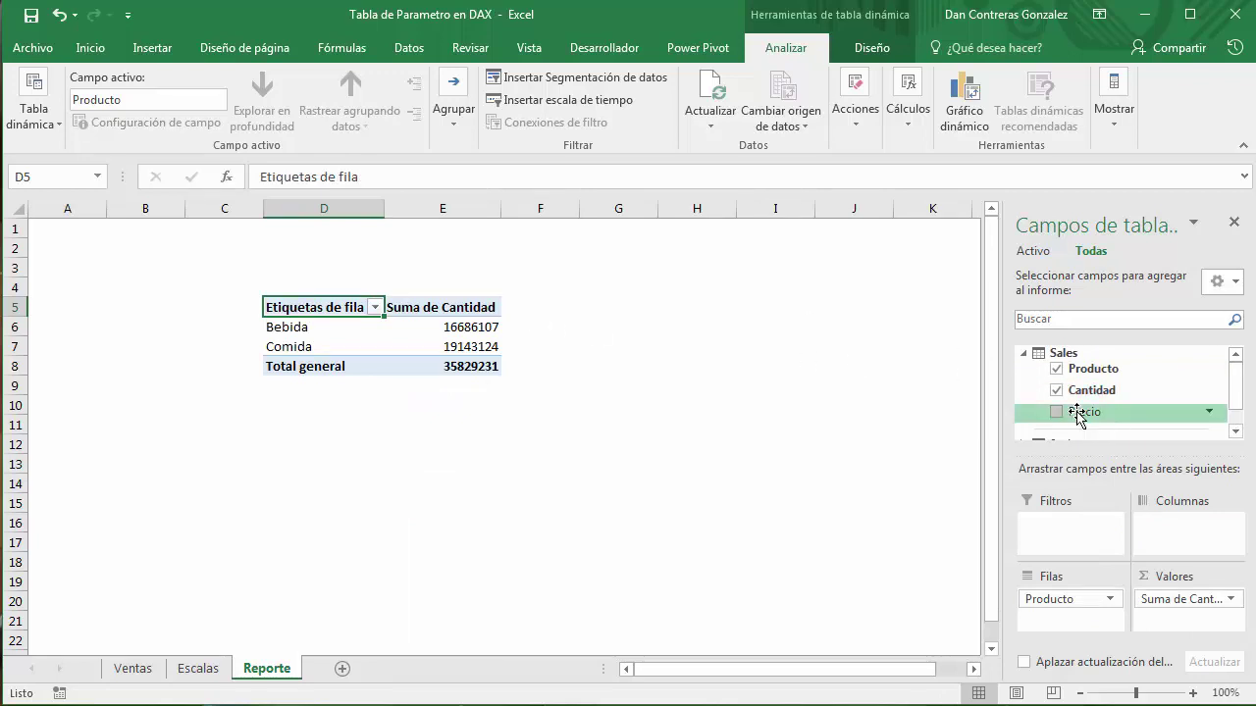
mouse_move(507, 350)
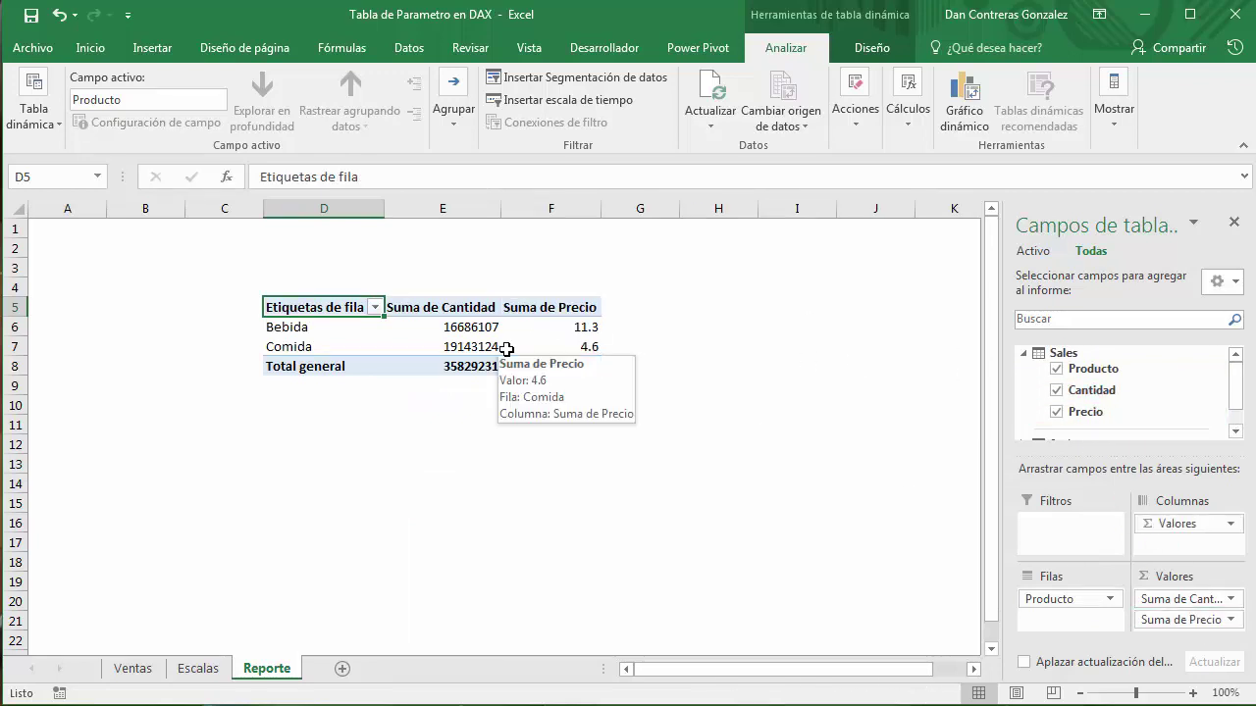
left_click(695, 49)
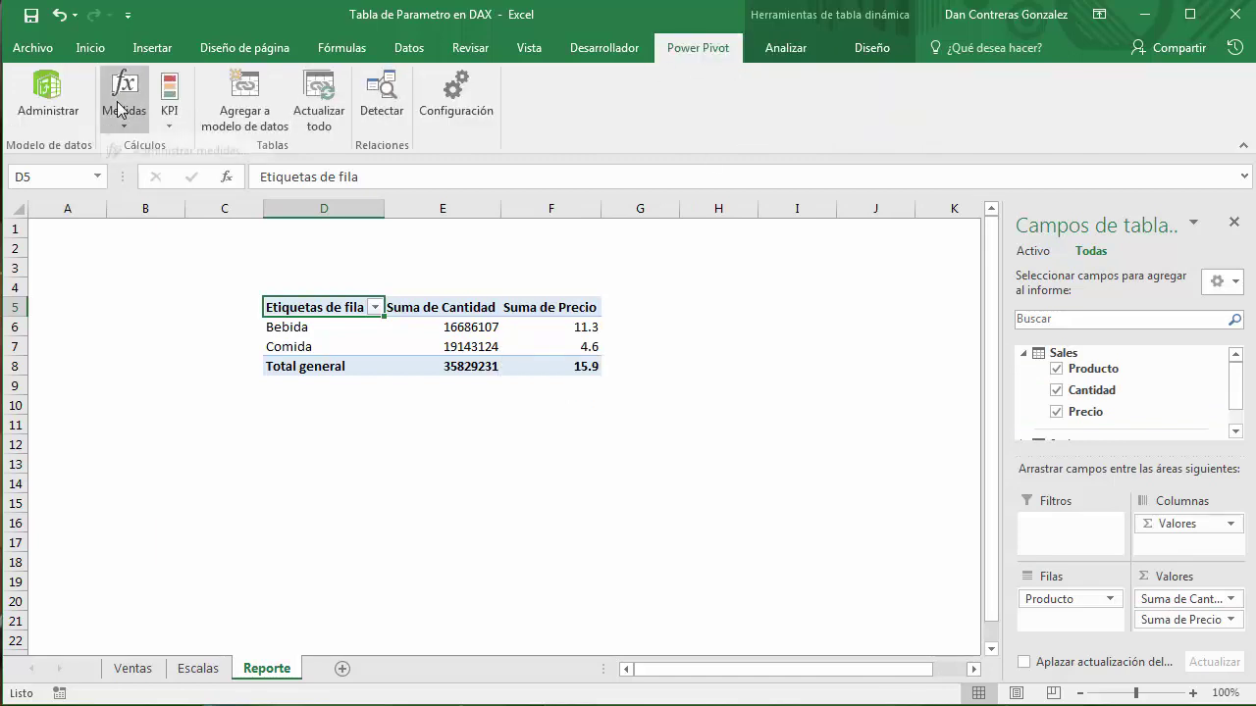
- Start a Sales measure named 'Vent' with an empty formula, then close the dialog without saving
left_click(122, 152)
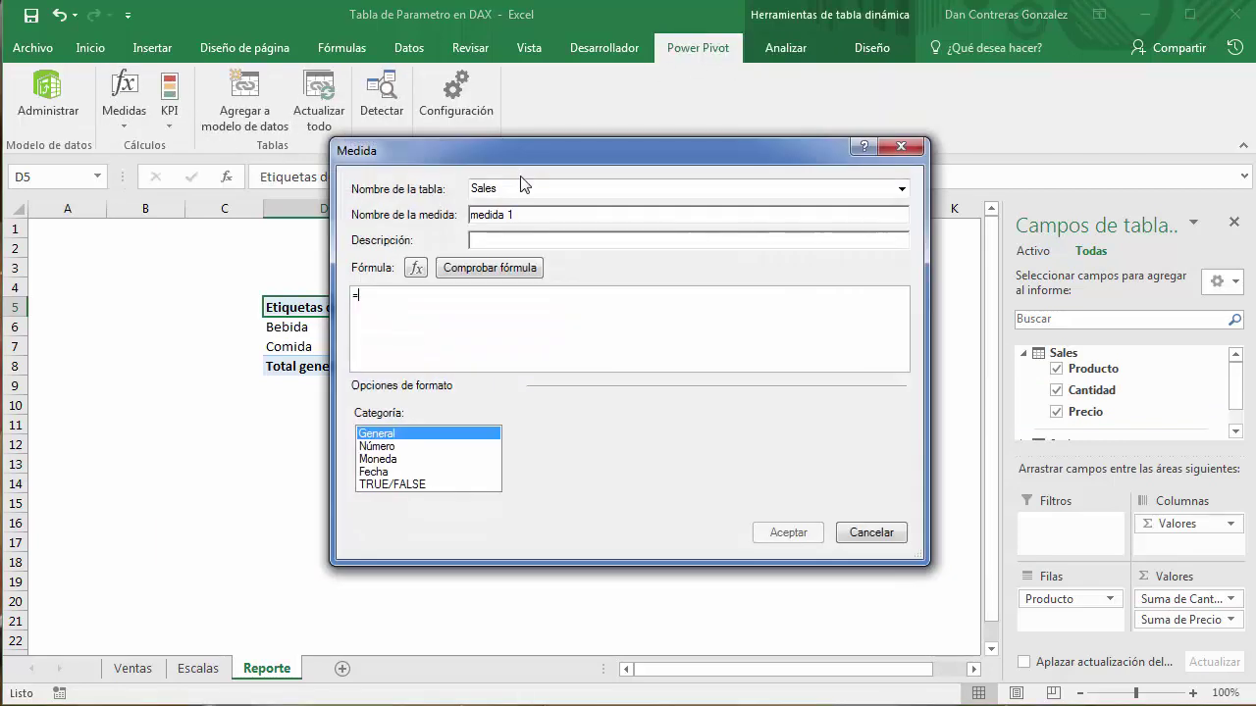
left_click_drag(500, 150, 321, 217)
left_click_drag(268, 281, 201, 276)
type("Vent")
key("Tab")
key("Tab")
key("Tab")
key("Tab")
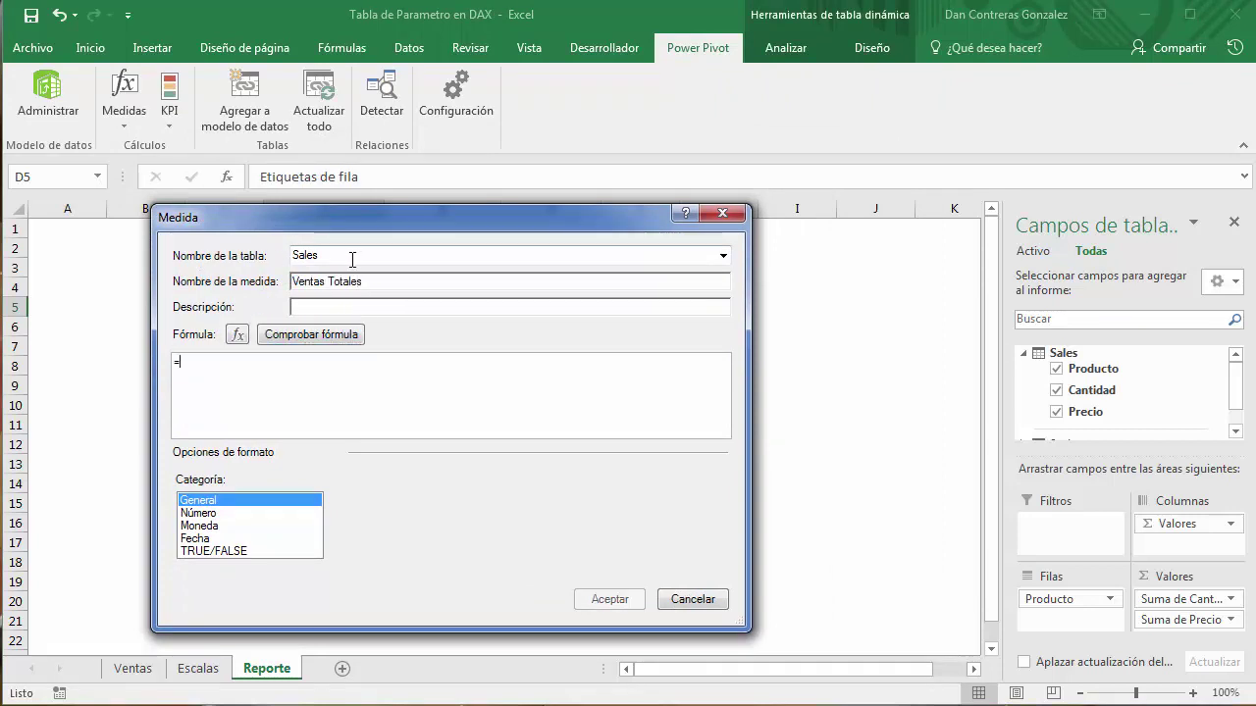
left_click_drag(361, 220, 356, 399)
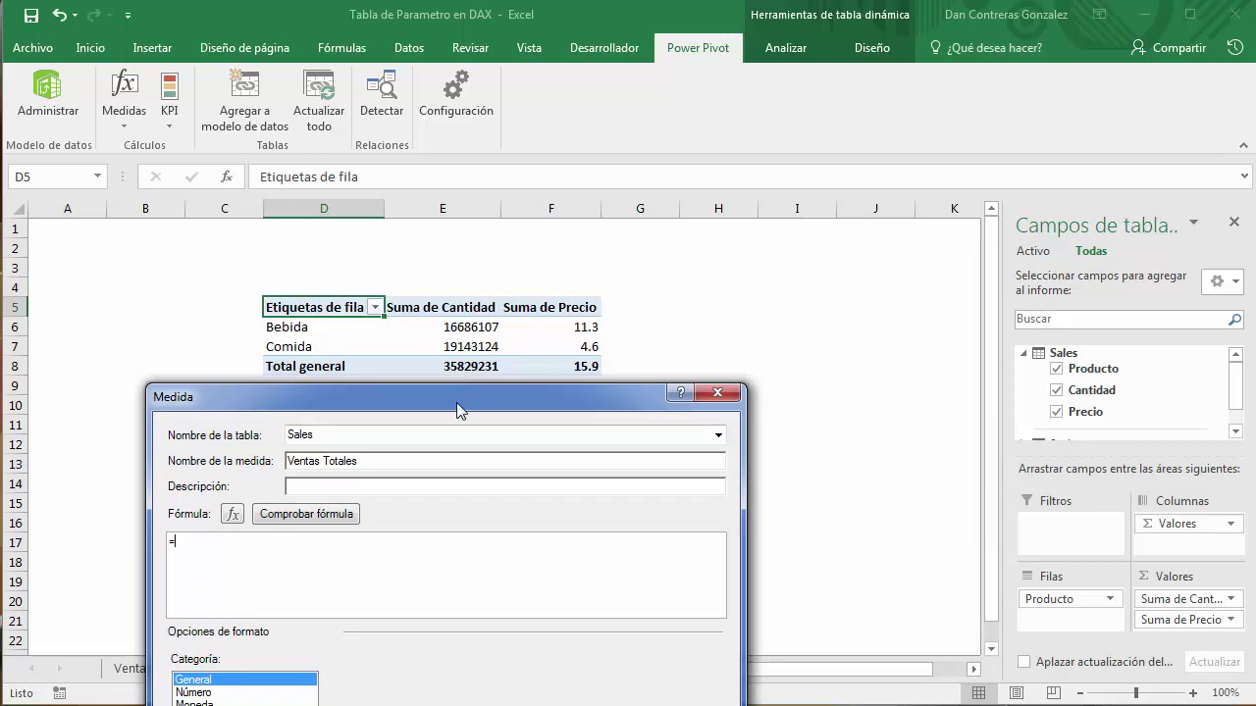
left_click_drag(456, 402, 723, 185)
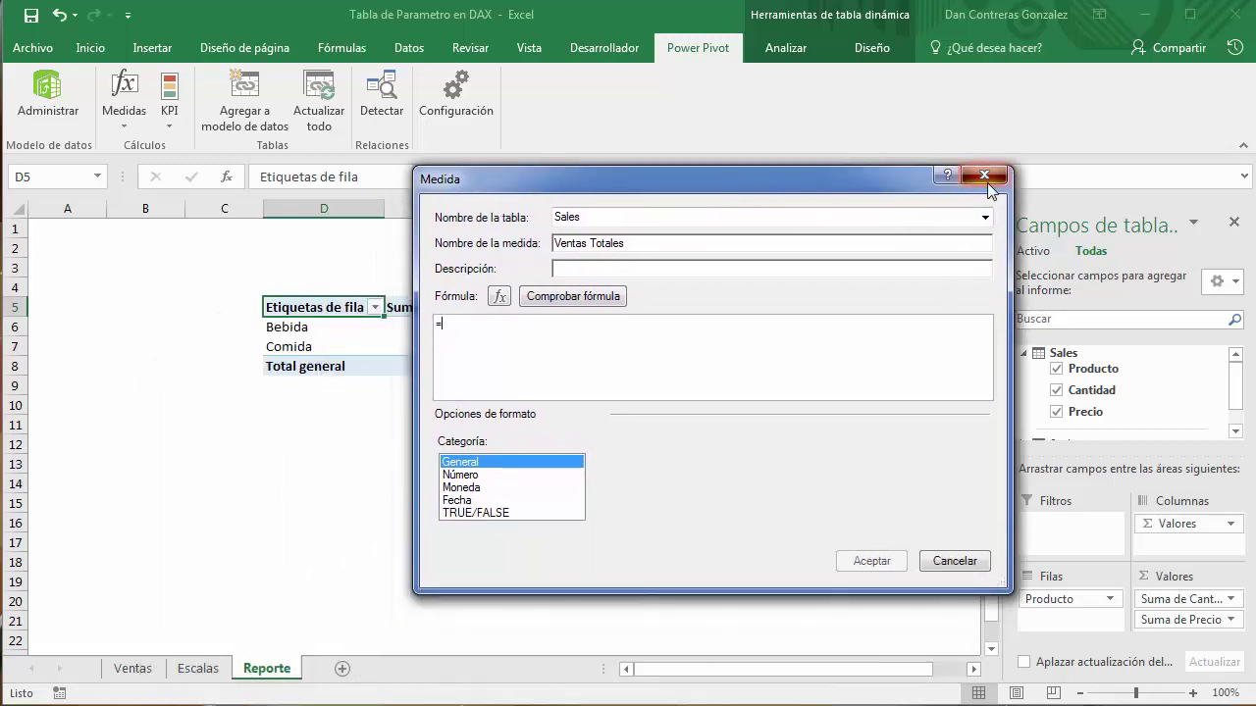
left_click(984, 174)
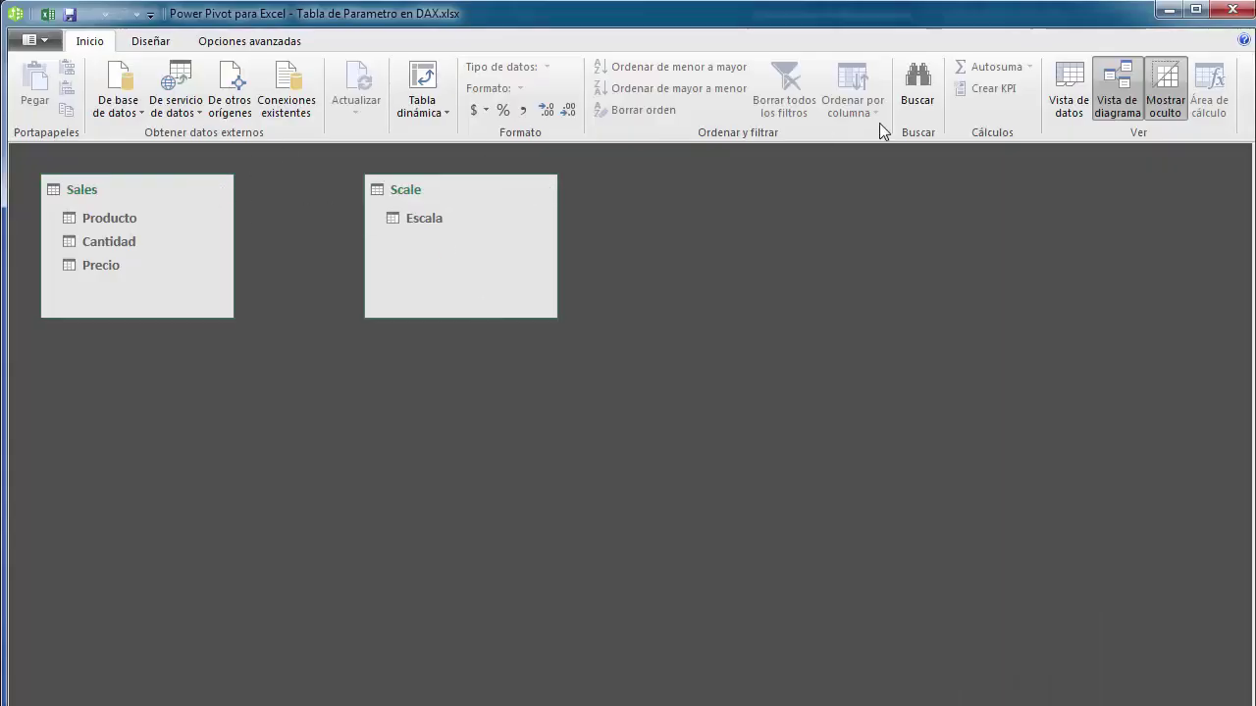
- Switch Power Pivot to data view and display the Sales table rows
left_click(151, 40)
left_click(88, 45)
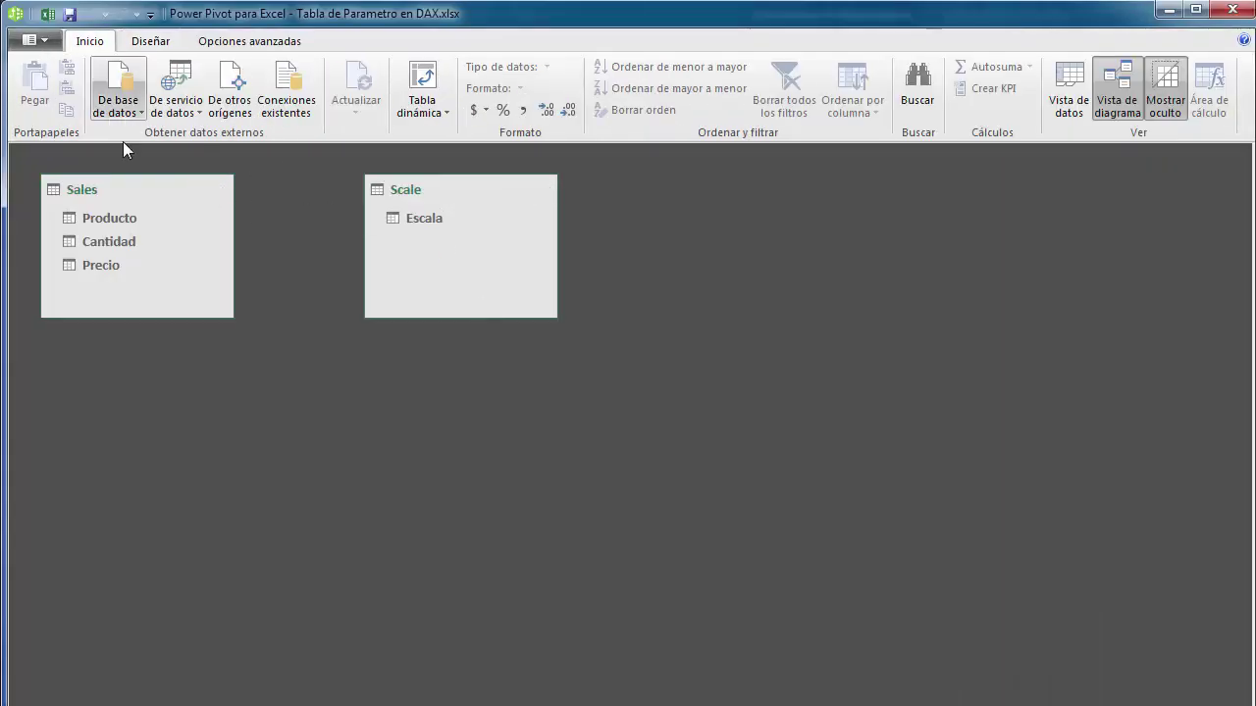
left_click(1060, 78)
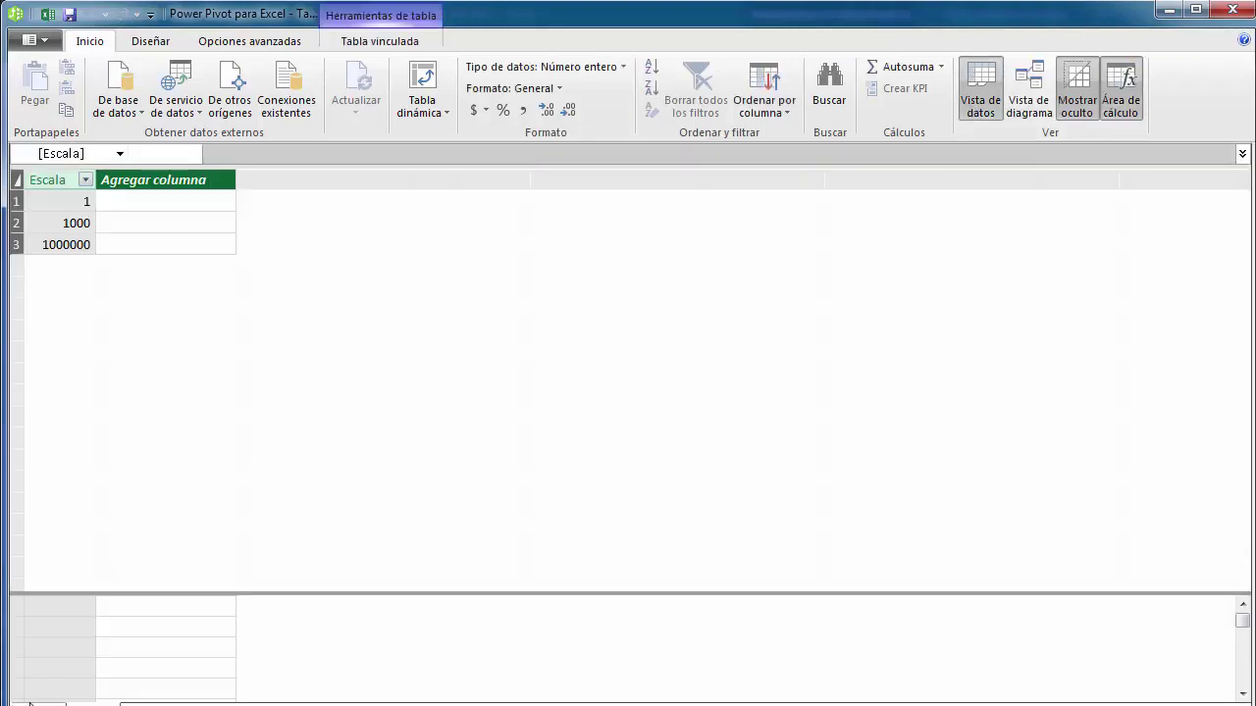
left_click(93, 702)
- Check each Comida and Bebida row of Sales, then minimize Power Pivot back to Reporte
left_click(14, 203)
left_click(13, 222)
left_click(13, 244)
left_click(12, 266)
left_click(10, 288)
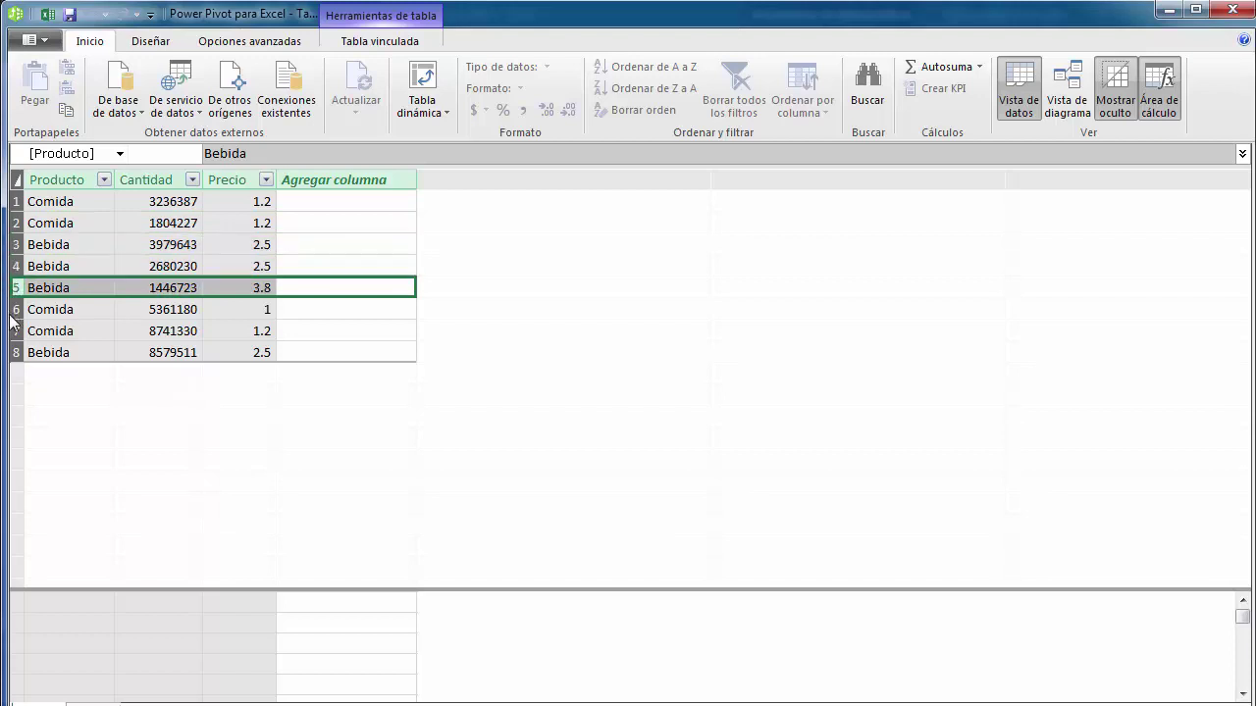
left_click(13, 309)
left_click(14, 331)
left_click(14, 352)
left_click(15, 202)
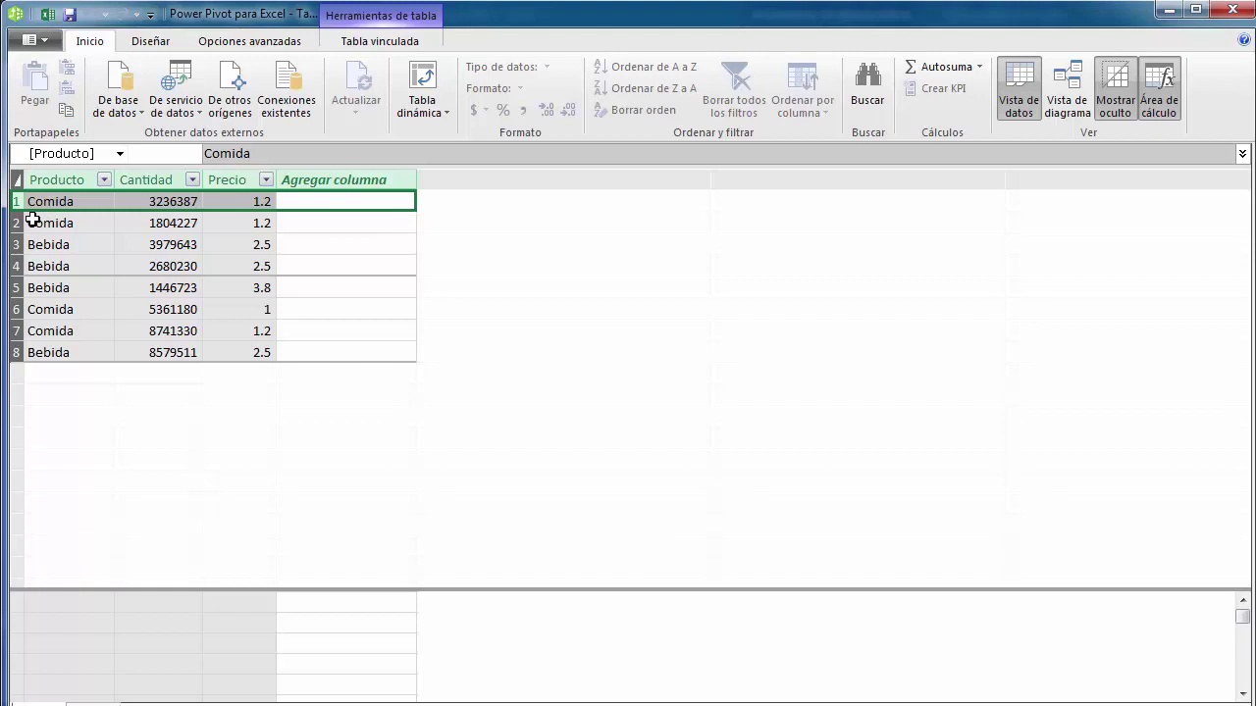
left_click(14, 223)
left_click(14, 245)
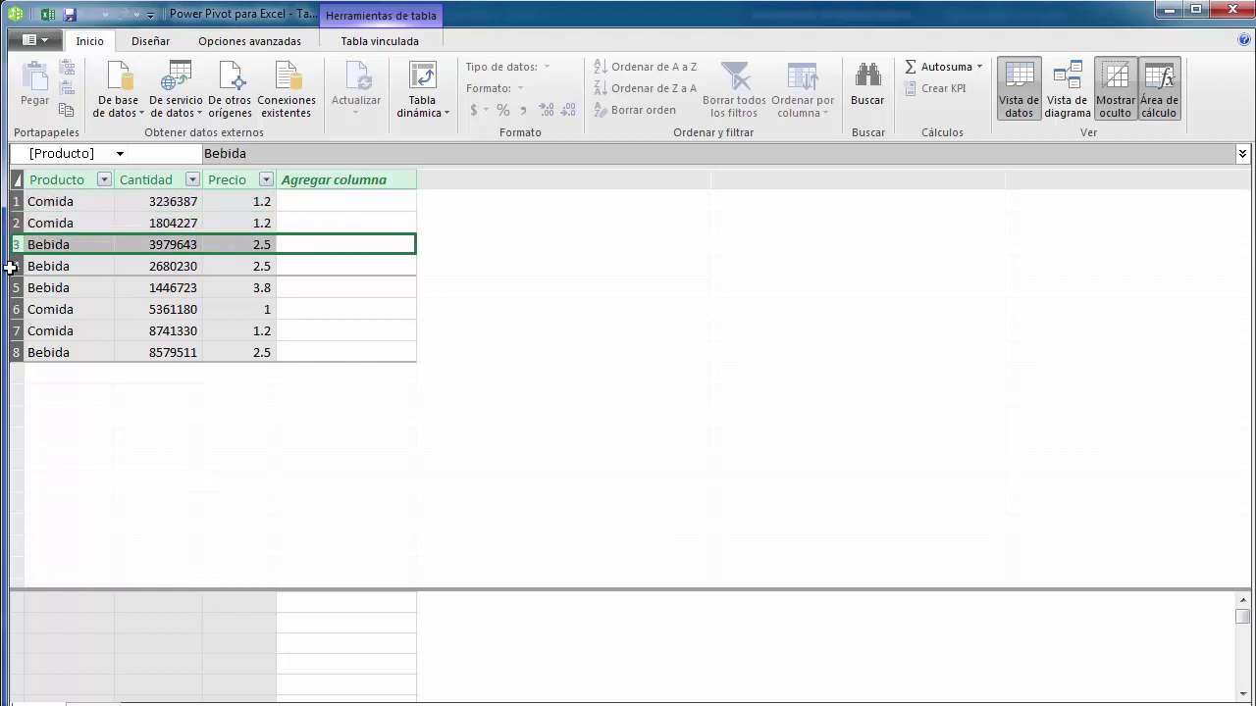
left_click(13, 266)
left_click(14, 288)
left_click(14, 309)
left_click(14, 331)
left_click(14, 352)
left_click(14, 331)
left_click(15, 309)
left_click(16, 288)
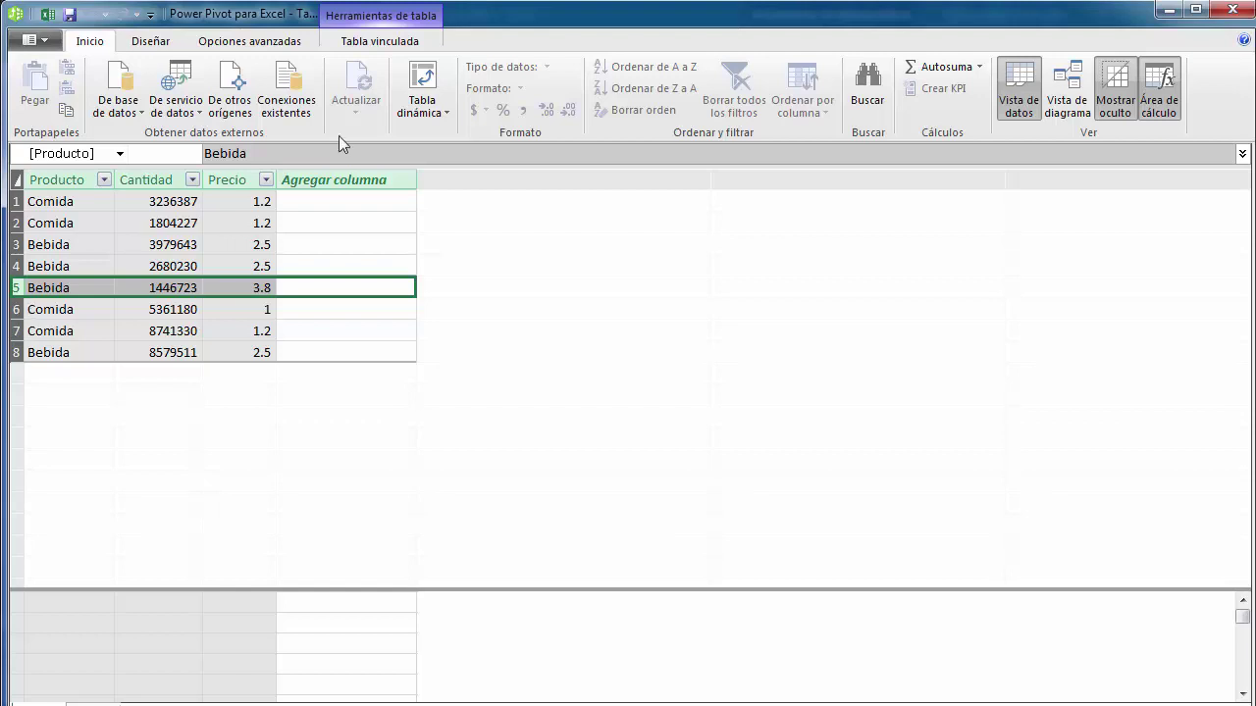
left_click(1169, 9)
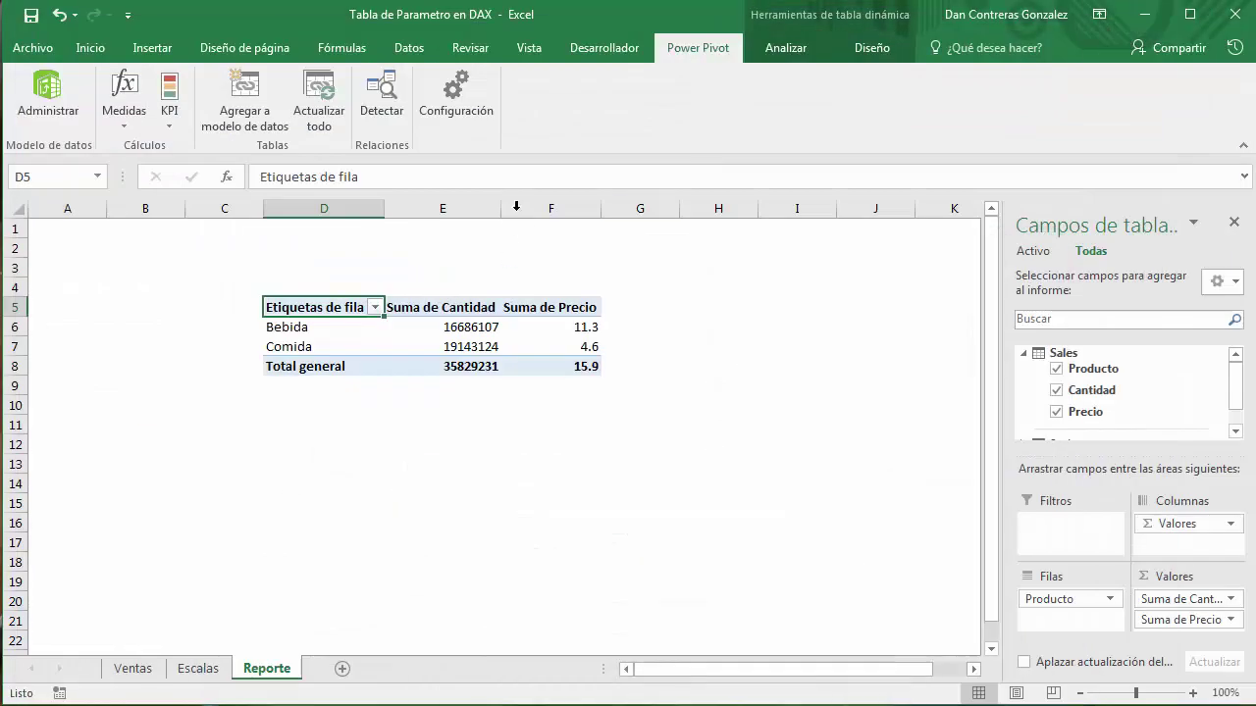
- Create a new Sales measure named 'Ventas Totales'
left_click(125, 123)
left_click(135, 149)
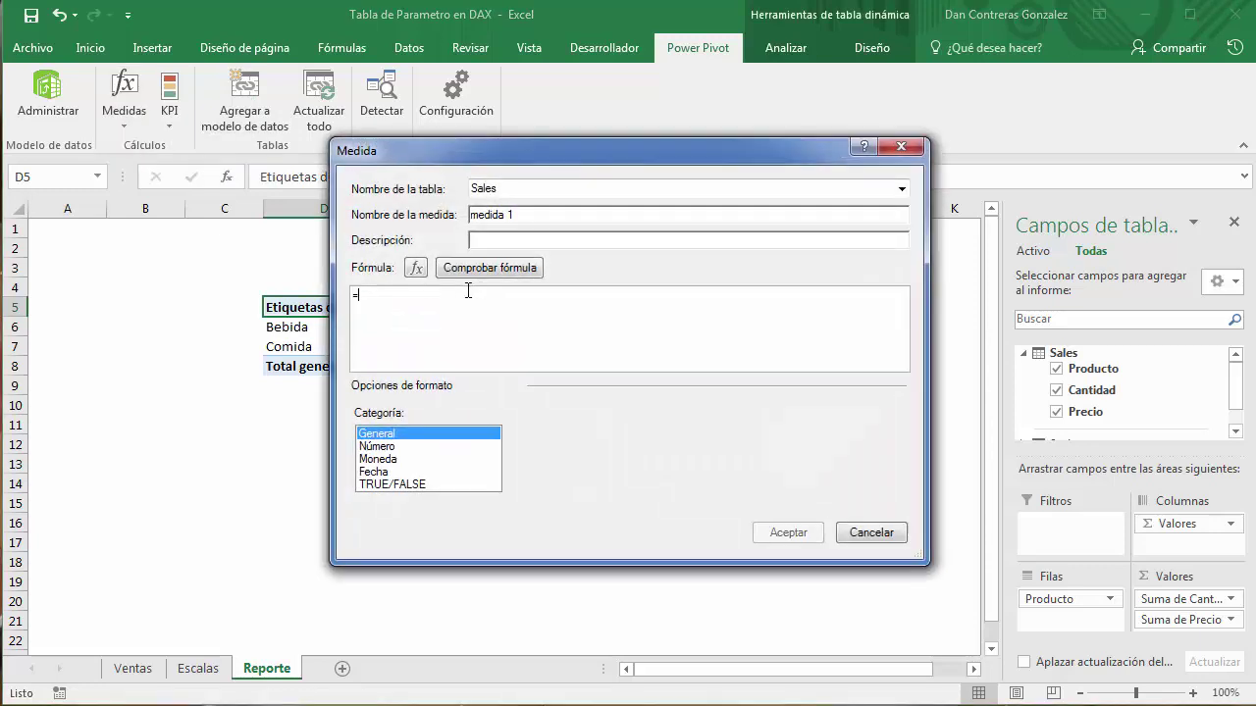
left_click_drag(515, 216, 419, 218)
type("Ventas Totales")
key("Tab")
key("Tab")
key("Tab")
key("Tab")
- Give it the formula =SUMX(Sales,Sales[Cantidad]*[Precio]) in currency format and accept
type("sumx")
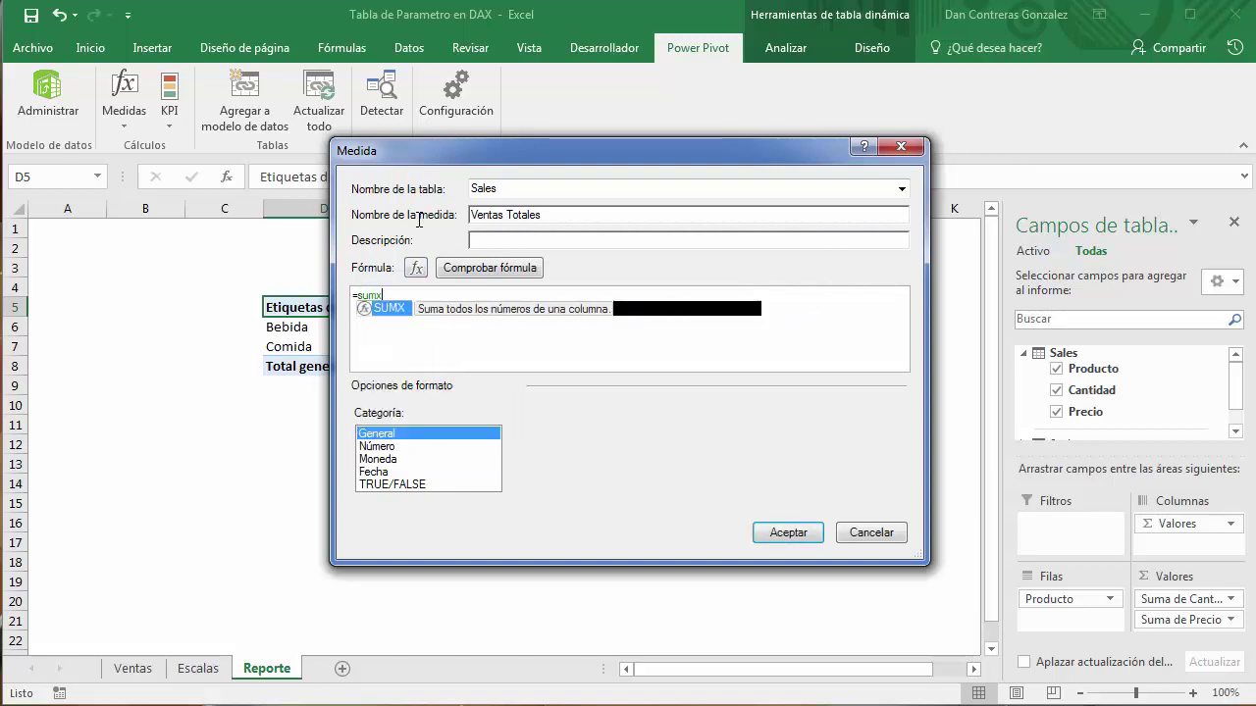
type("(")
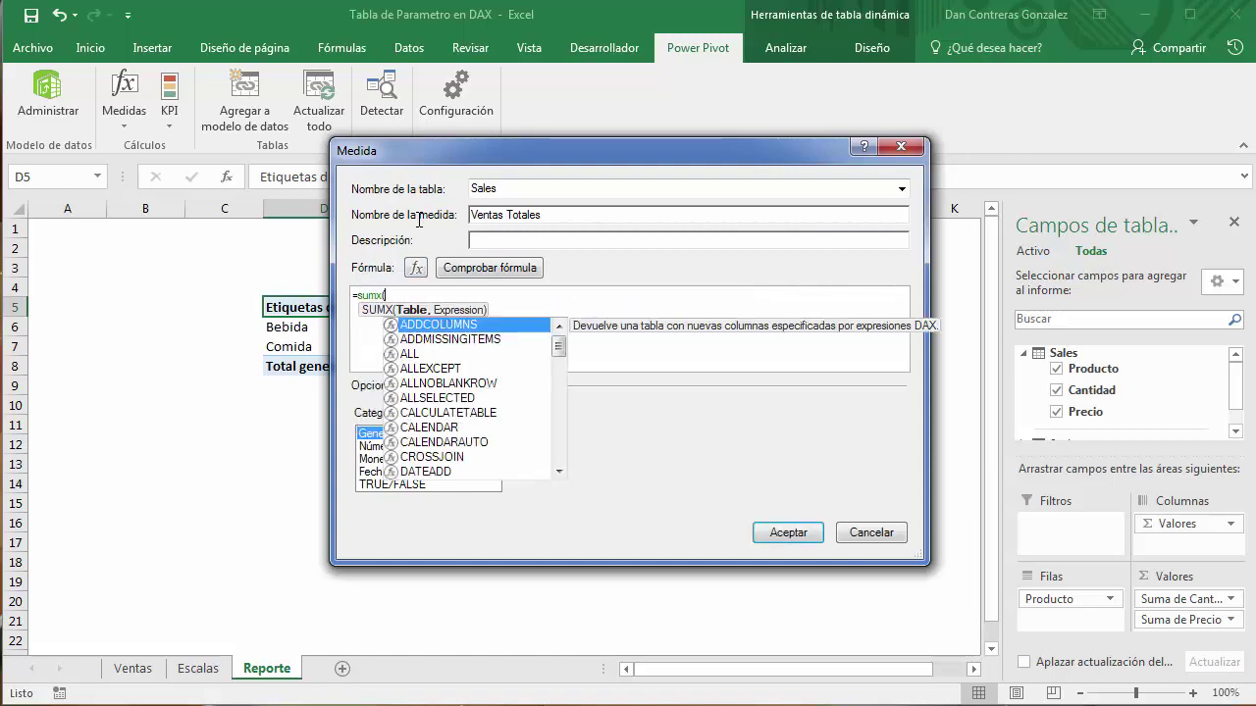
type("sale")
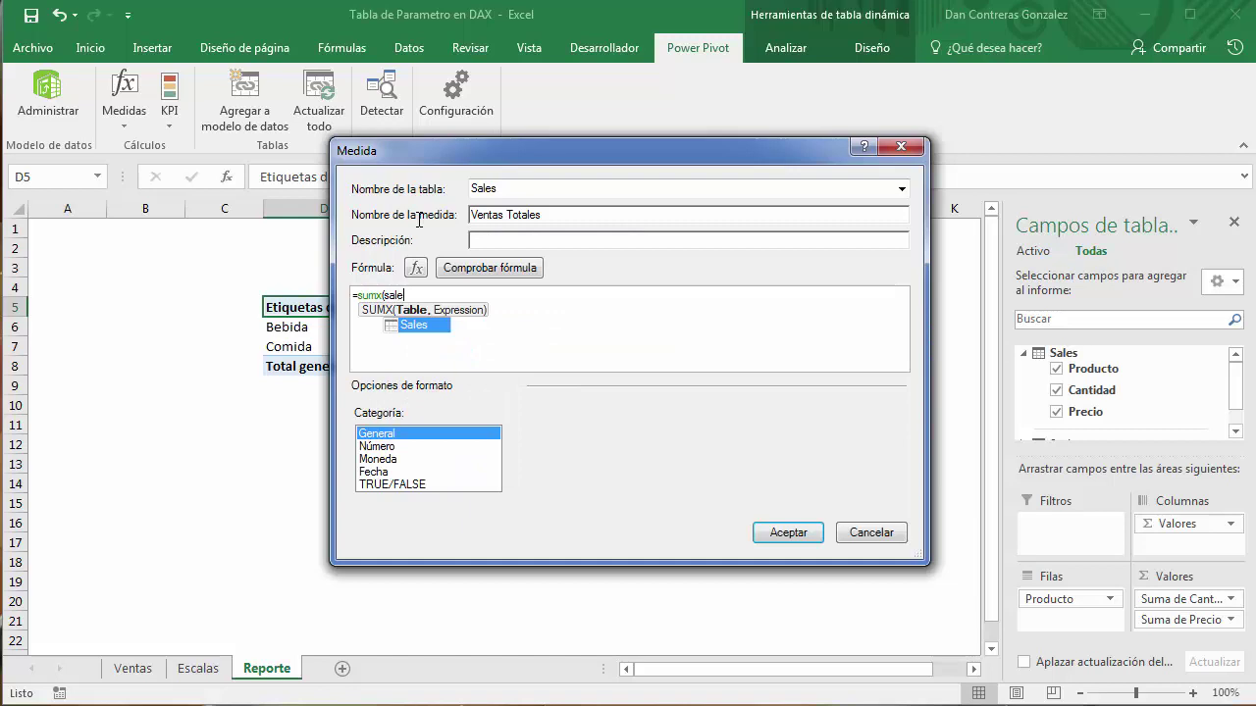
type("s,")
left_click_drag(548, 152, 898, 159)
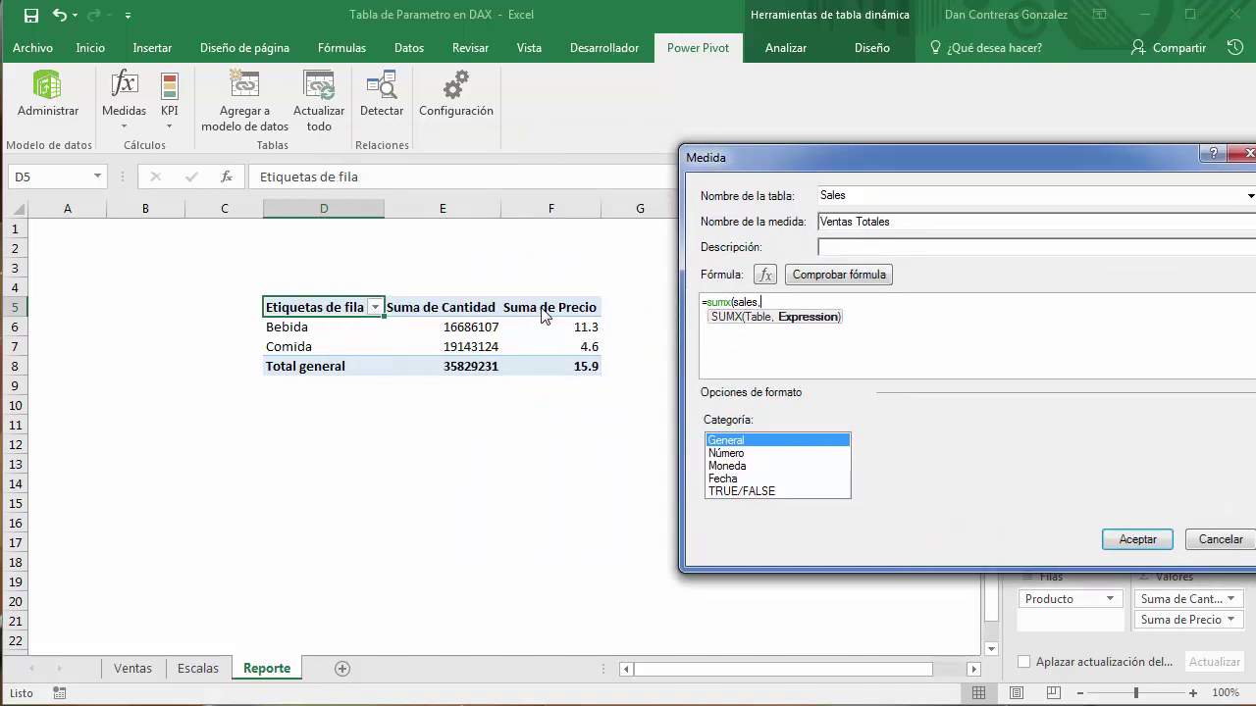
type("cantida")
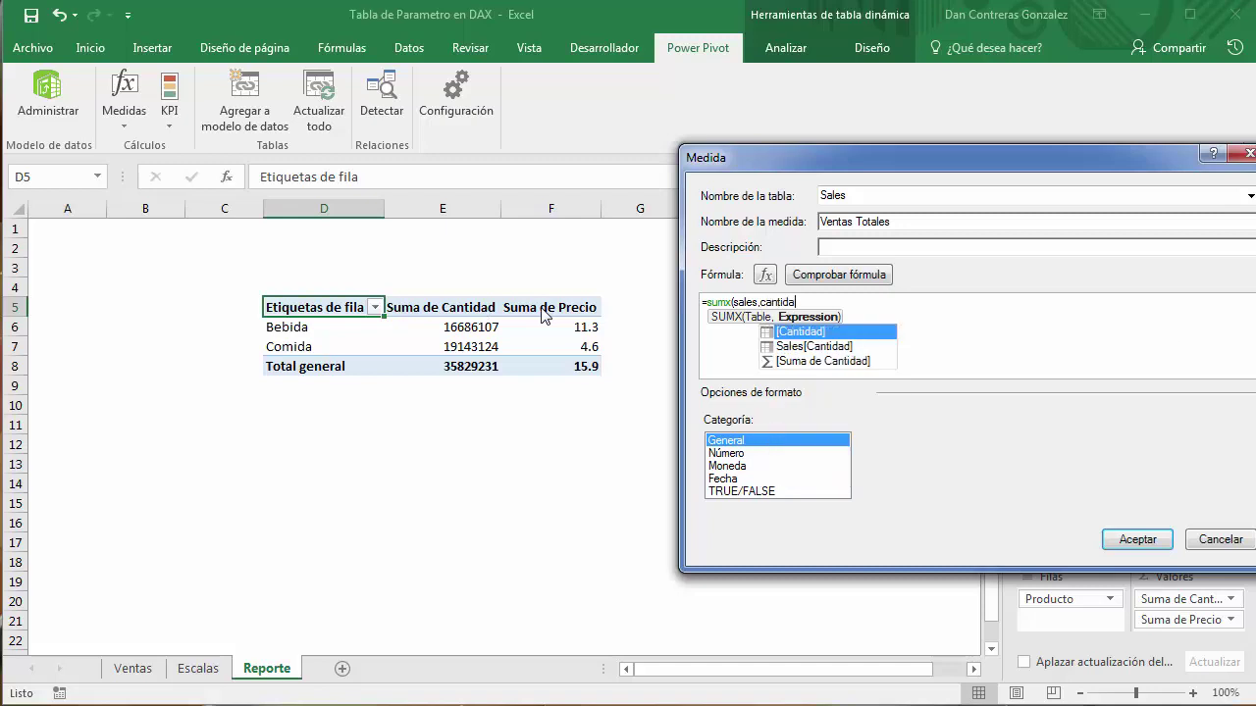
key("Down")
key("Tab")
type("[Pre")
key("Tab")
type(")")
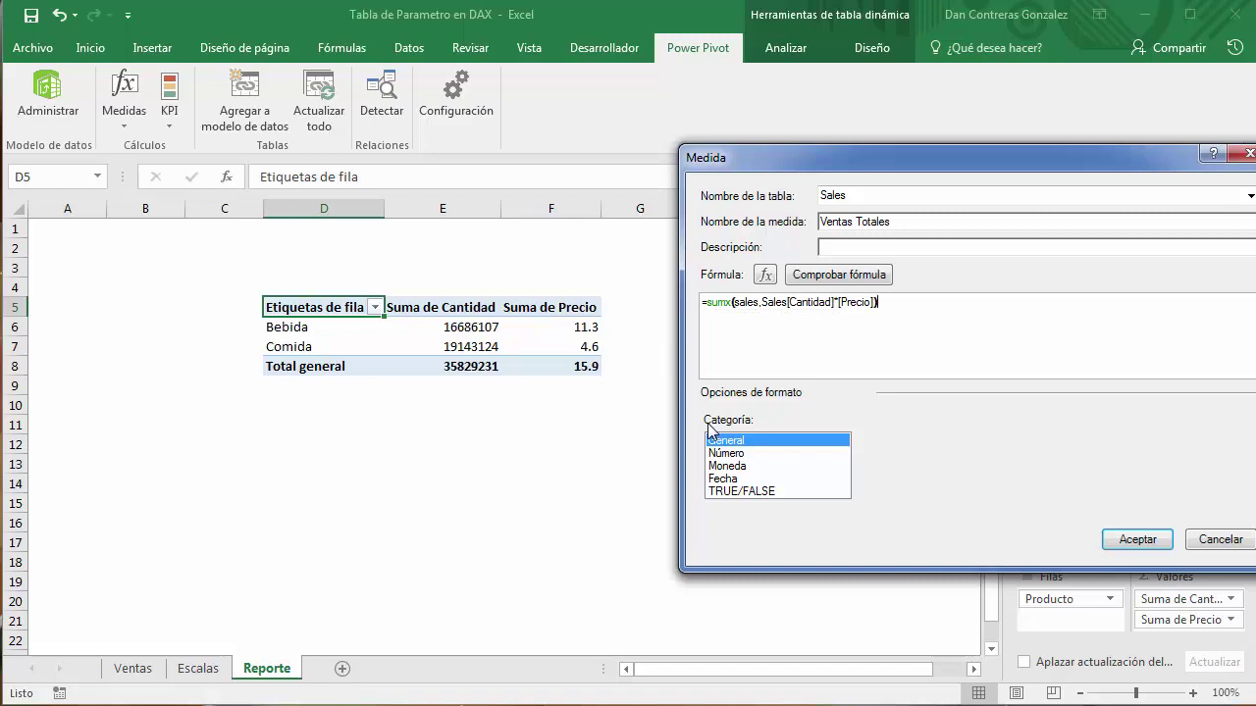
left_click(747, 467)
left_click(1153, 542)
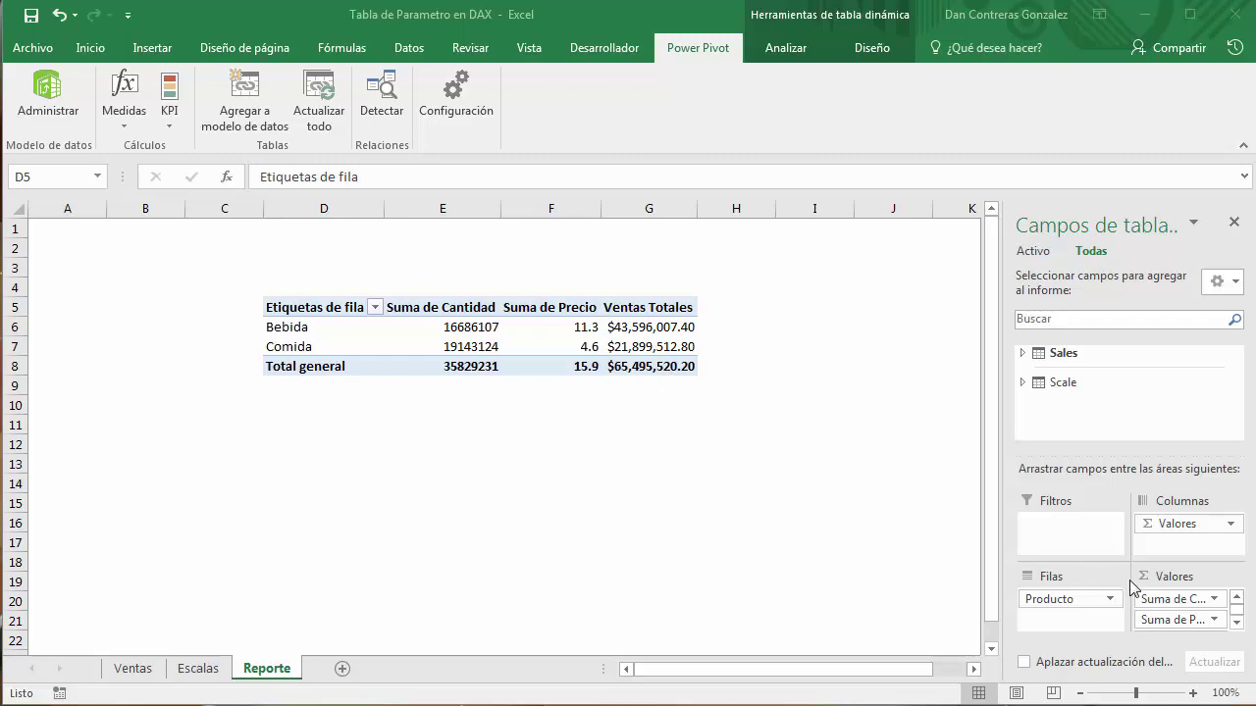
- Drop Suma de Cantidad and Suma de Precio from the pivot values, then select the Bebida Ventas Totales cell
left_click_drag(1182, 600, 1011, 561)
left_click_drag(1197, 598, 681, 477)
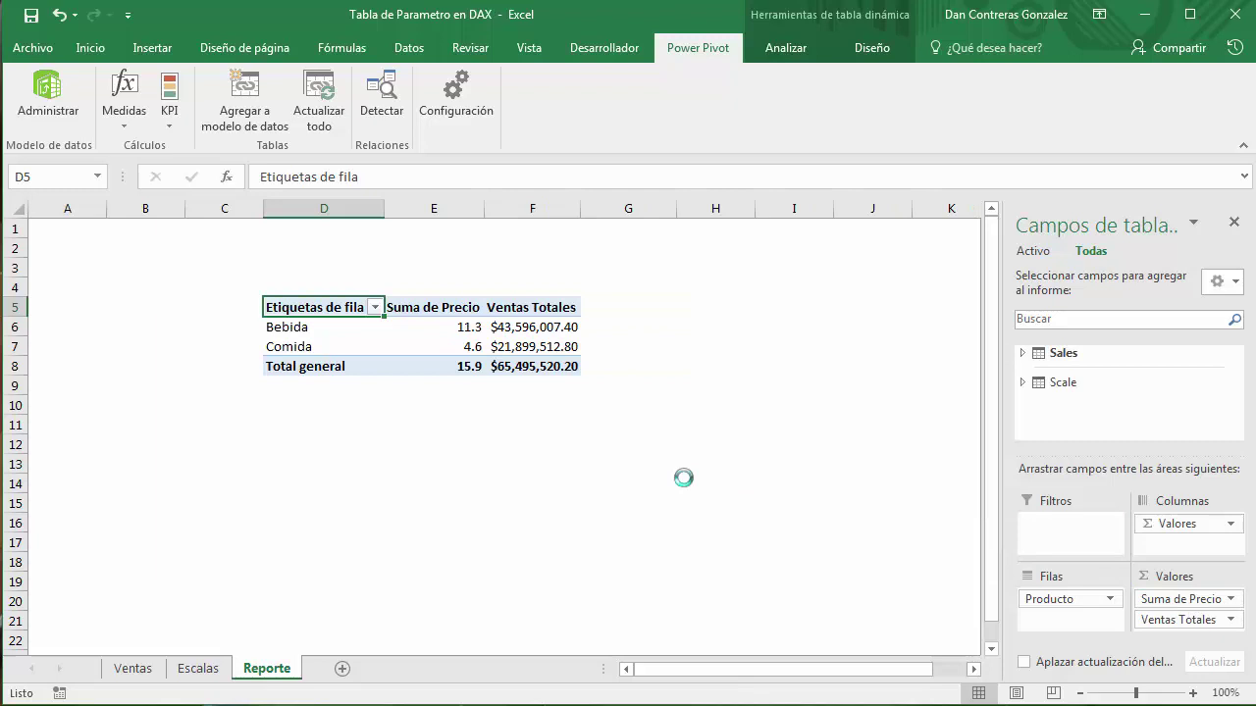
left_click(450, 430)
left_click(424, 327)
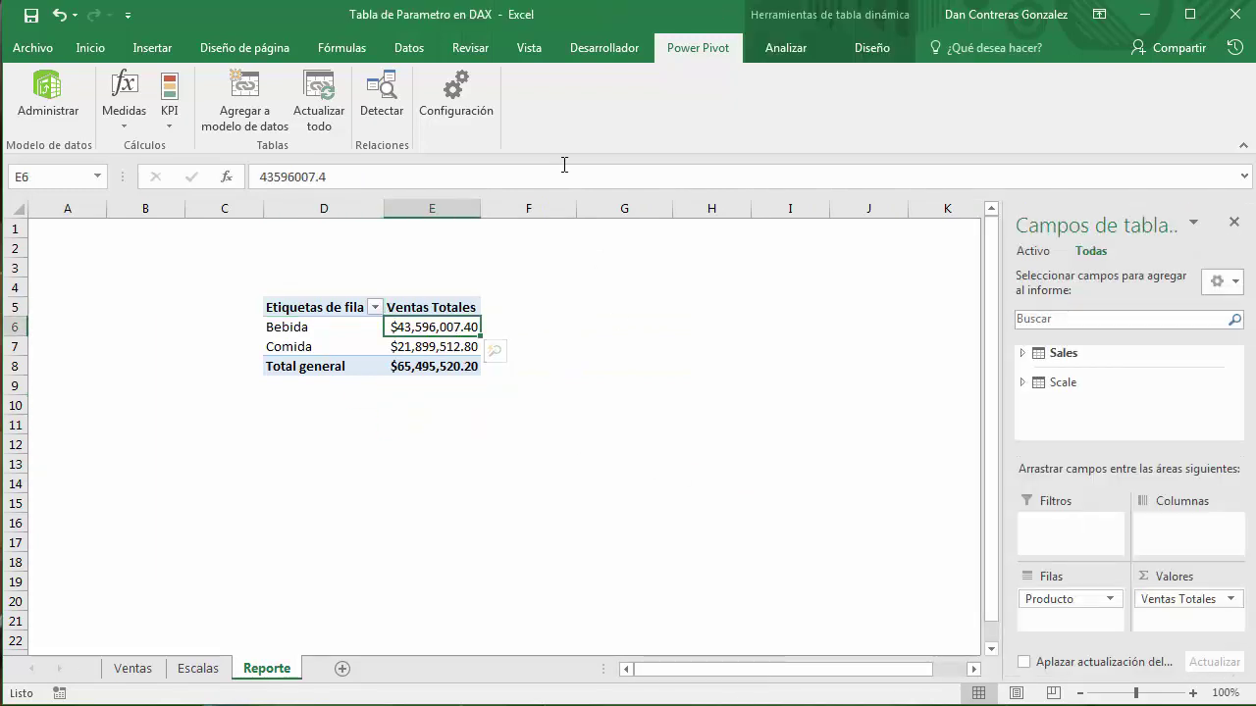
left_click(152, 47)
- Insert an Escala slicer from the Scale table and place it around columns G–H
left_click(785, 47)
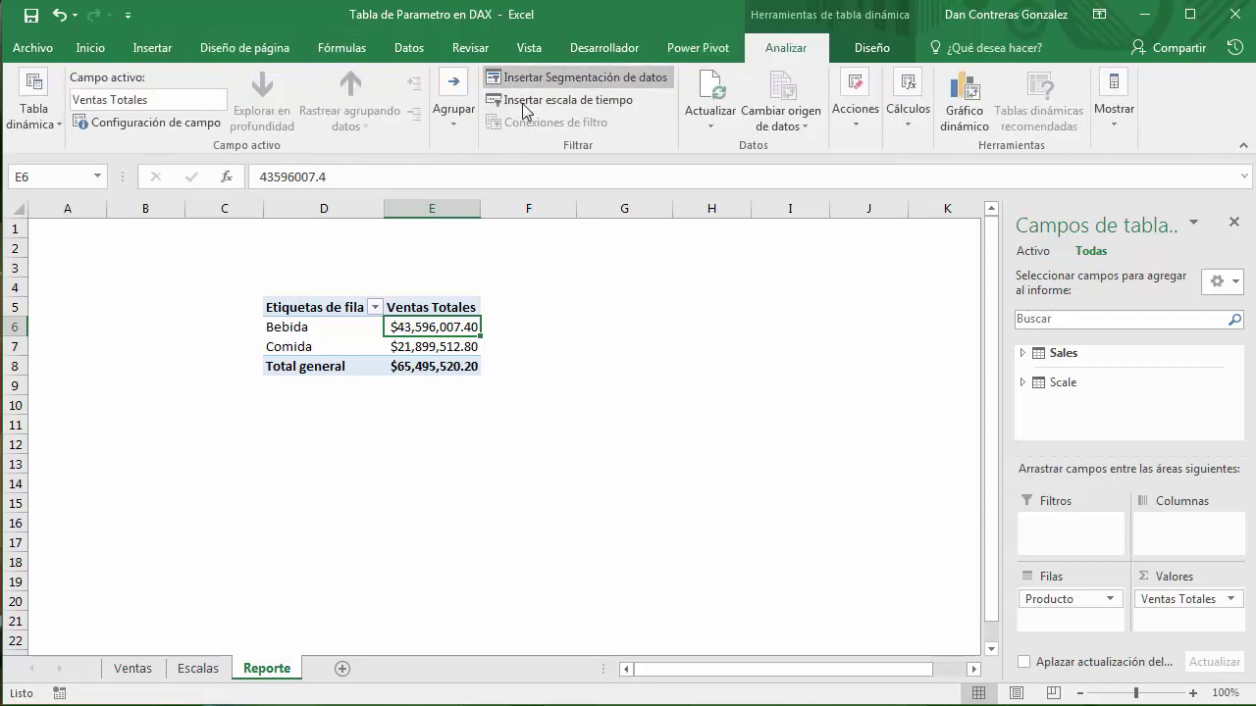
left_click(503, 78)
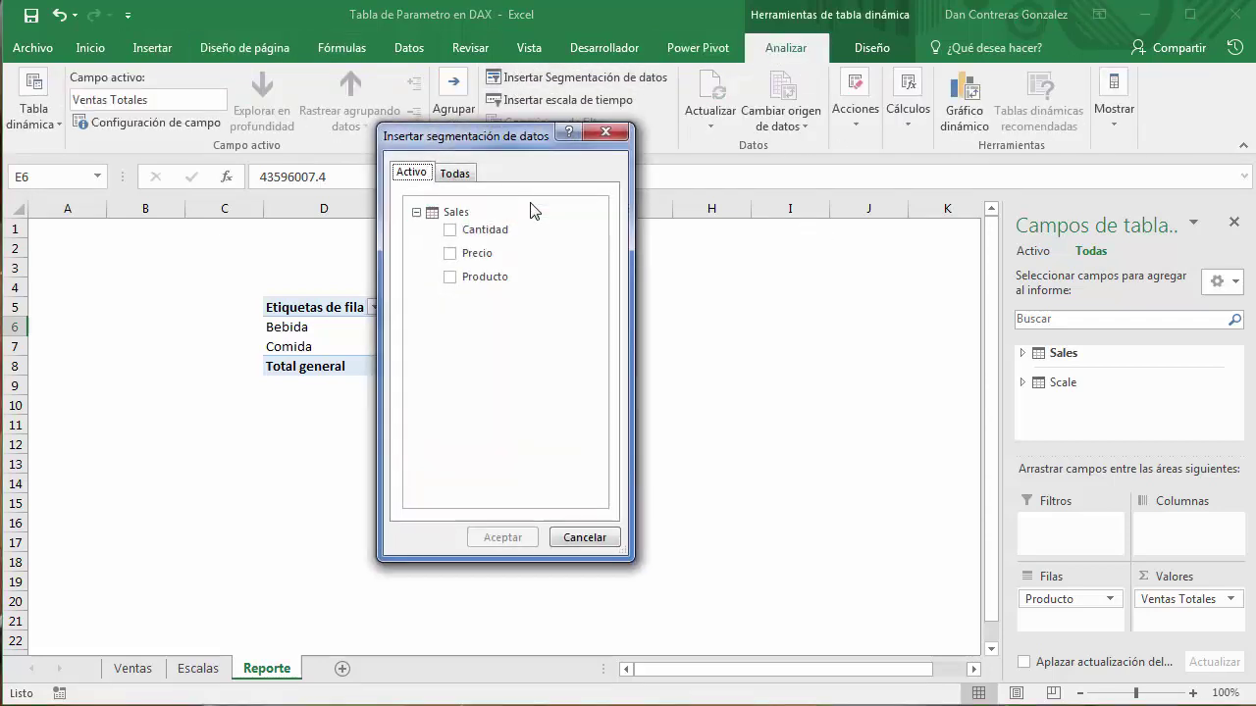
left_click(459, 175)
left_click(450, 328)
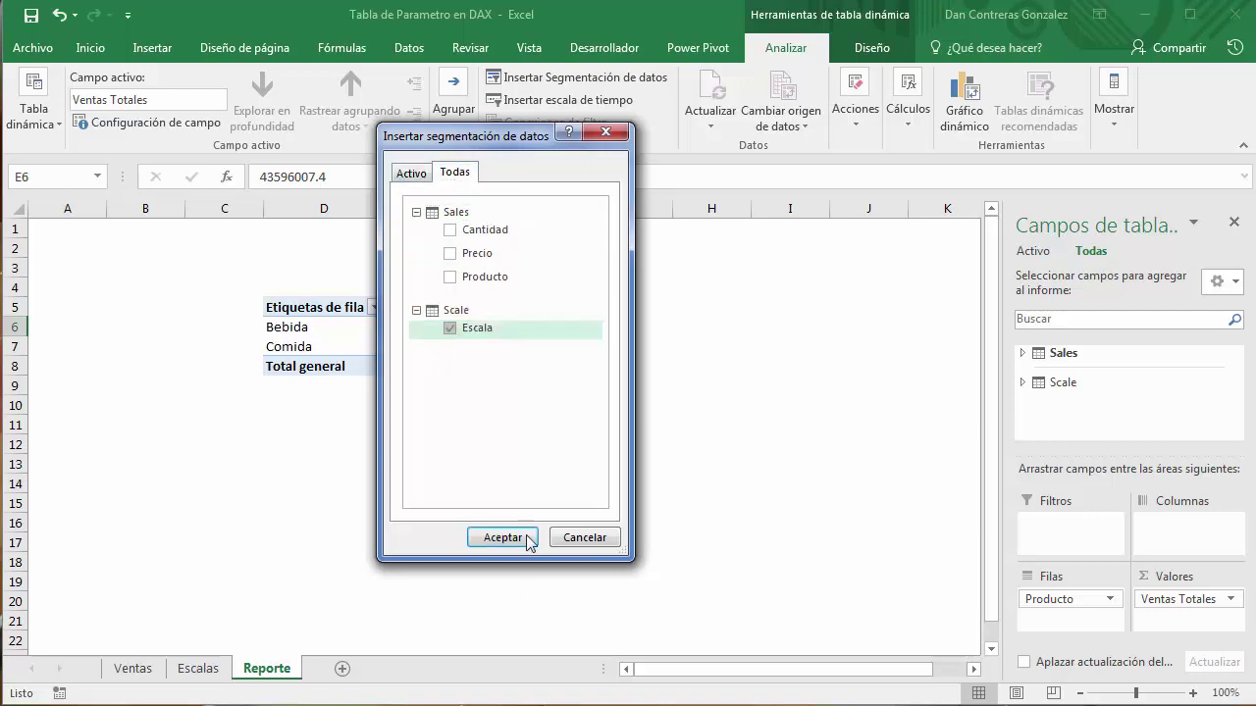
left_click(501, 538)
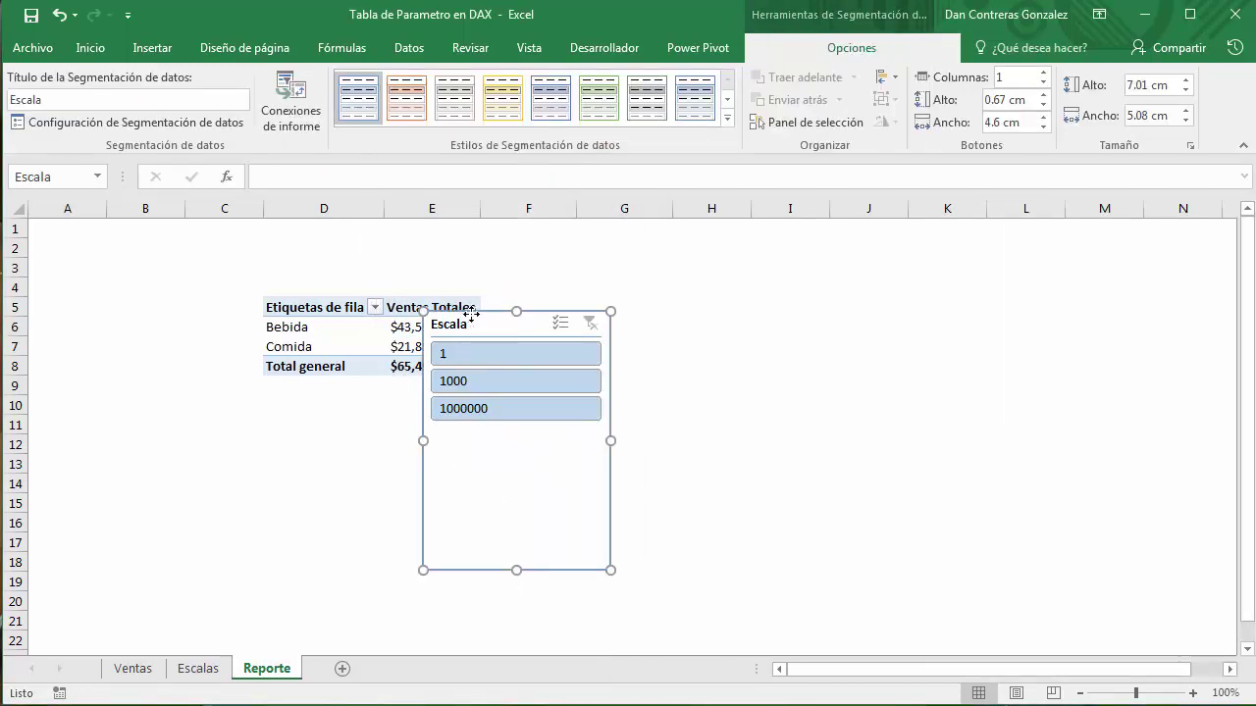
left_click_drag(477, 322, 641, 265)
- Pick scales 1, 1000, then 1000000 in the slicer; Ventas Totales stays $65,495,520.20
left_click(635, 298)
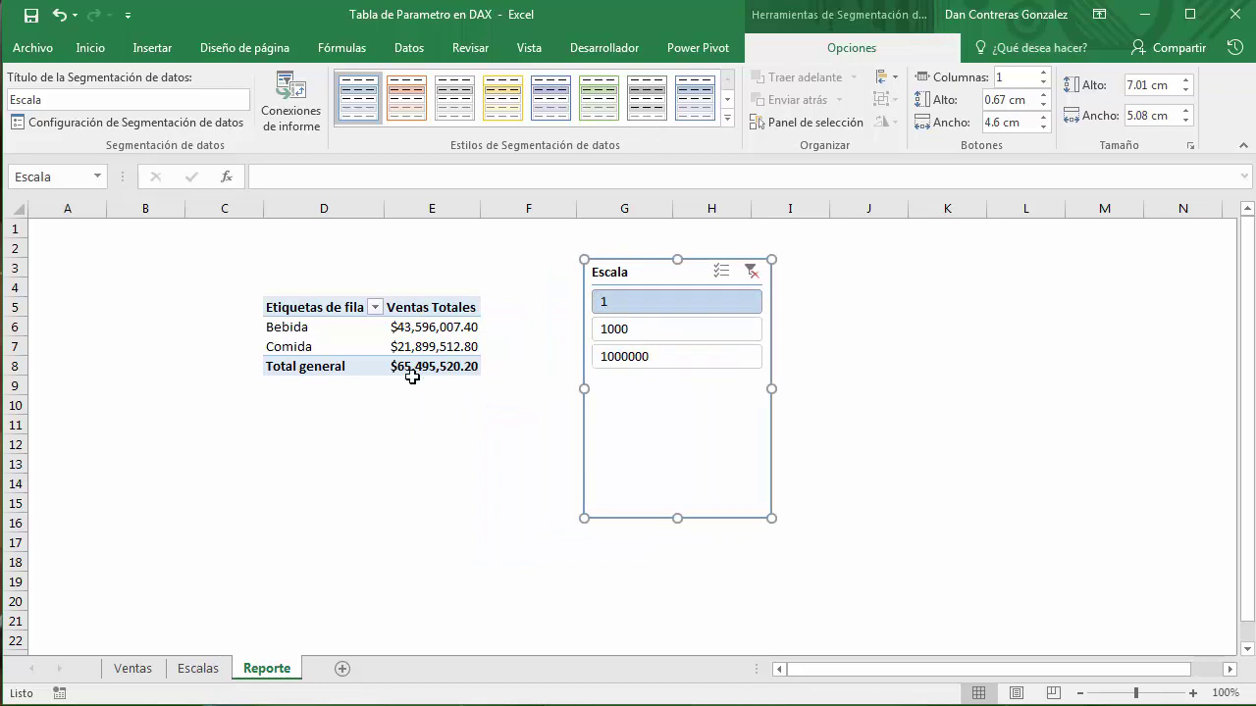
left_click(674, 331)
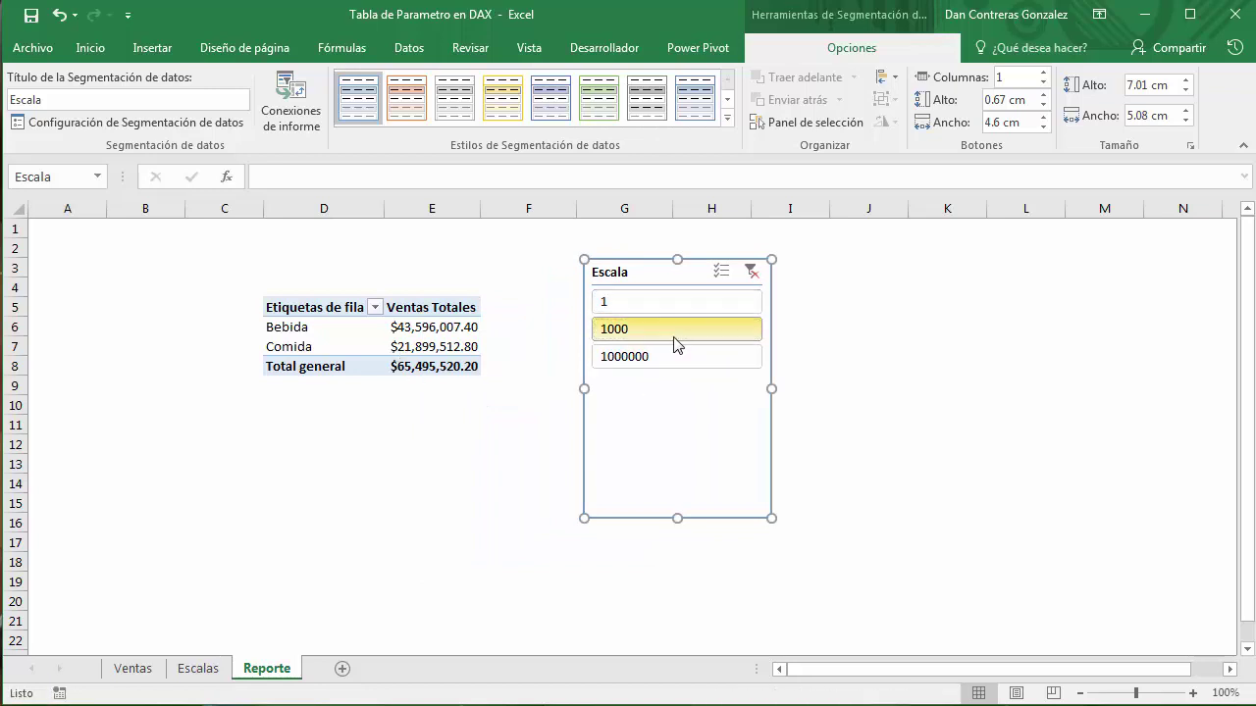
left_click(692, 359)
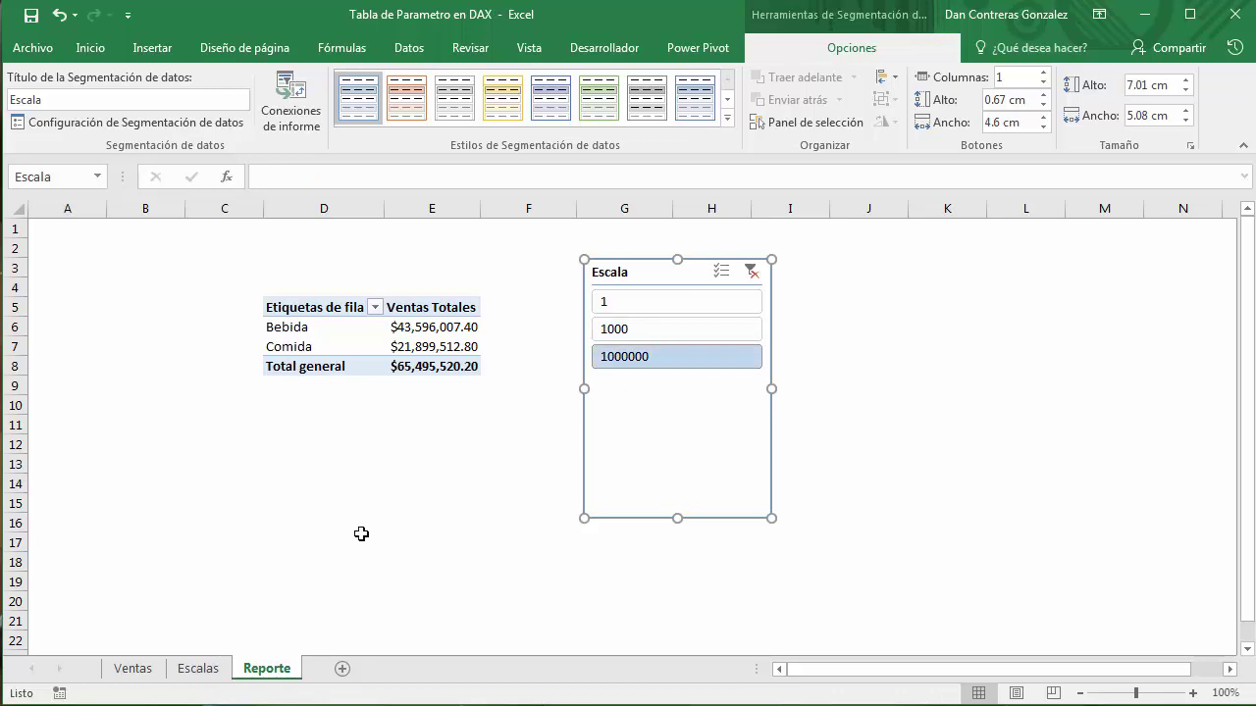
left_click(133, 668)
left_click(291, 669)
left_click(474, 347)
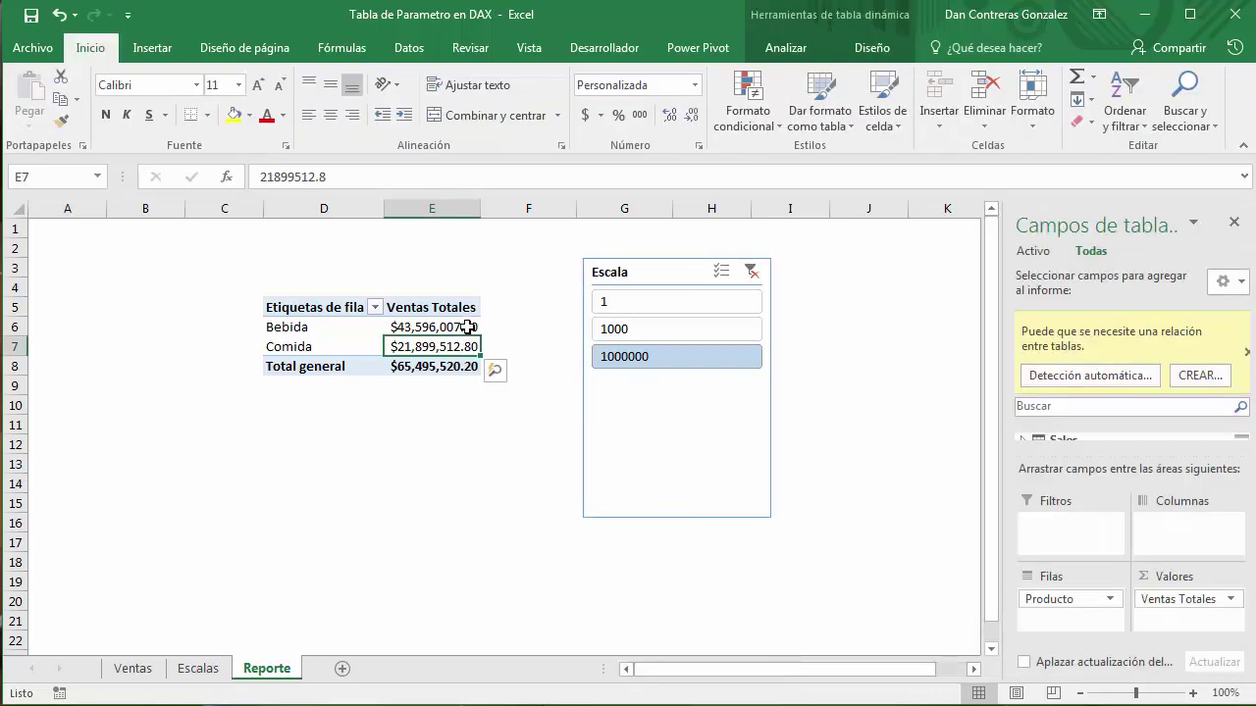
left_click(775, 48)
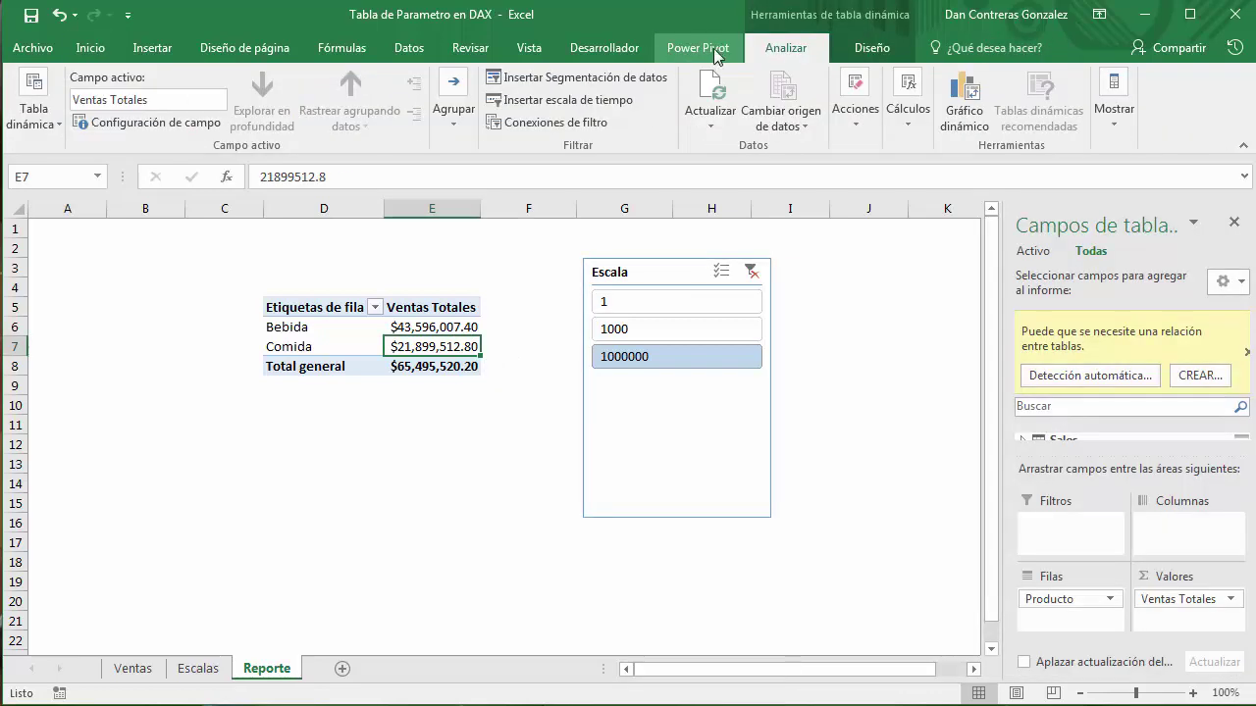
left_click(710, 48)
- Create a new measure and name it Ventas Escaladas
left_click(132, 109)
left_click(186, 153)
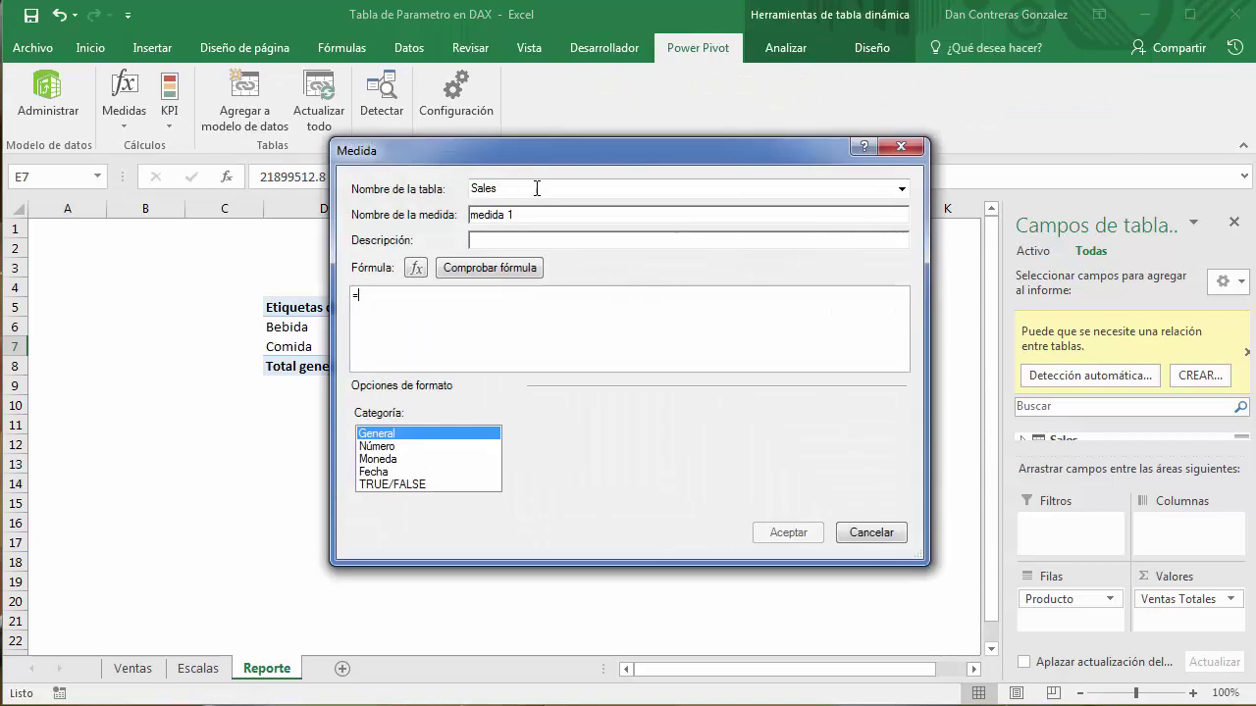
left_click_drag(565, 157, 809, 271)
left_click_drag(820, 314, 698, 314)
type("Ventas")
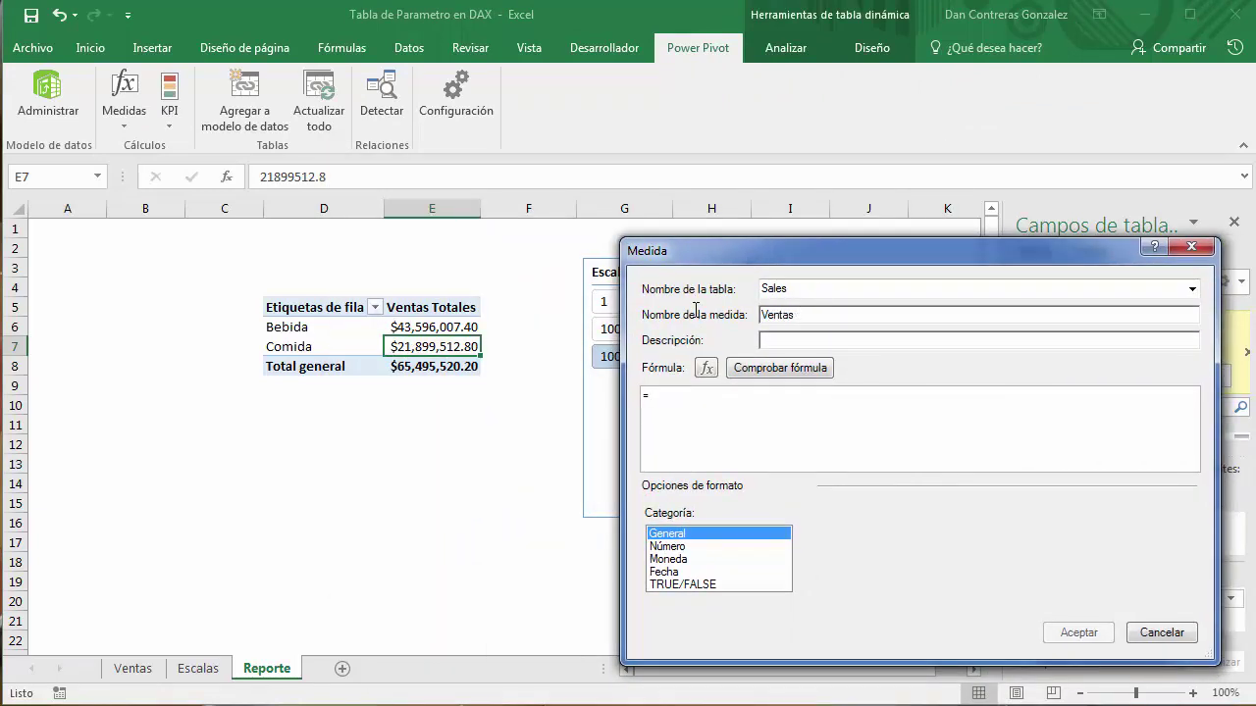
key("Tab")
key("Tab")
key("Tab")
key("Tab")
- Give it the formula =[Ventas Totales]/VALUES(Scale[Escala]) in currency format and save it
type("ve")
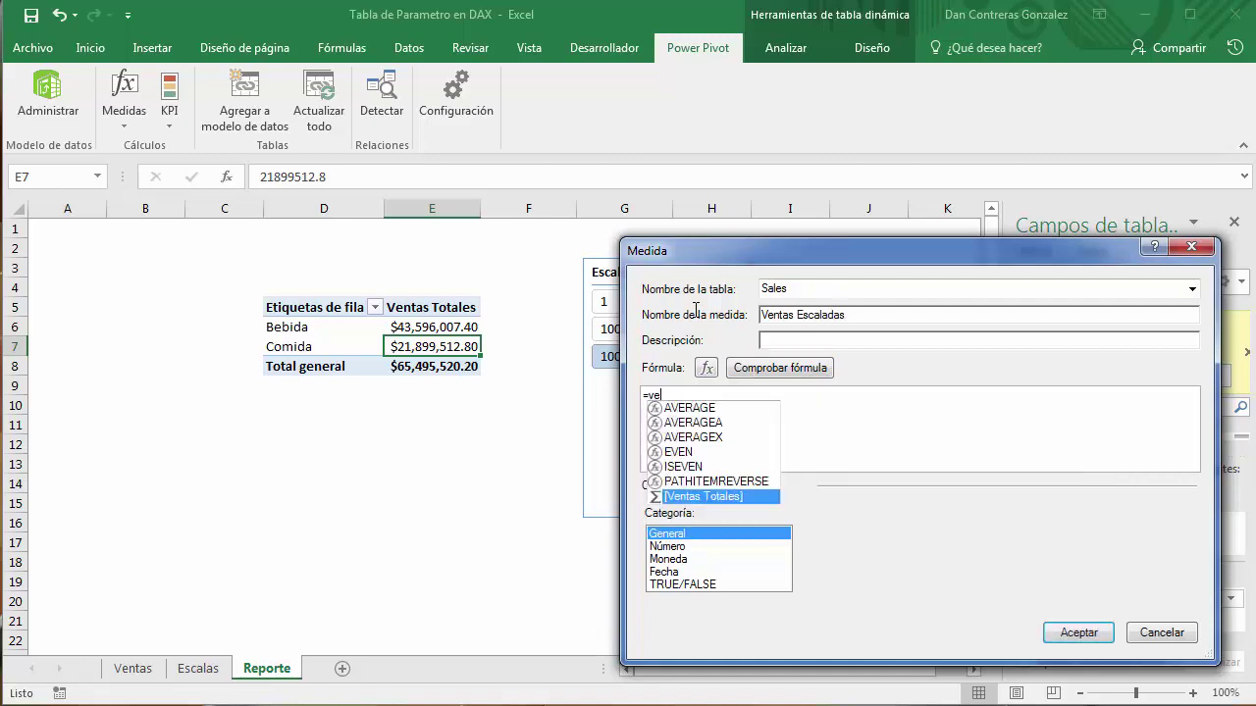
type("ntas")
key("Tab")
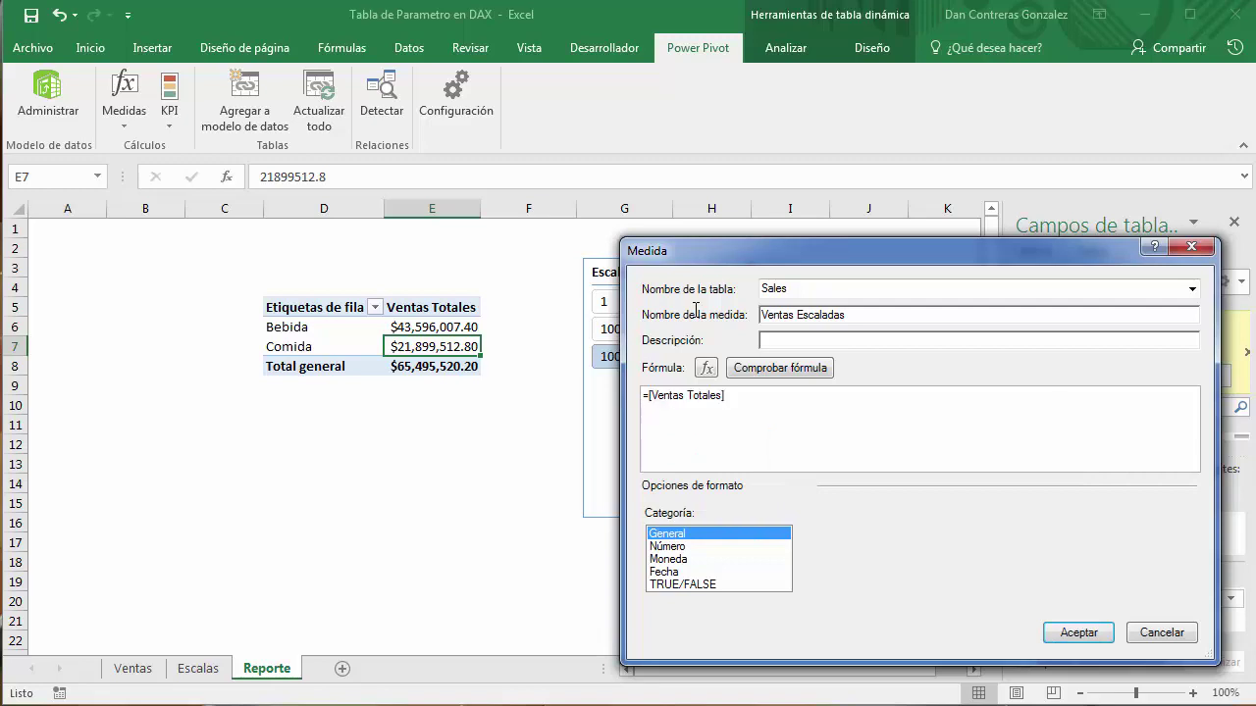
left_click_drag(723, 253, 859, 230)
type("/")
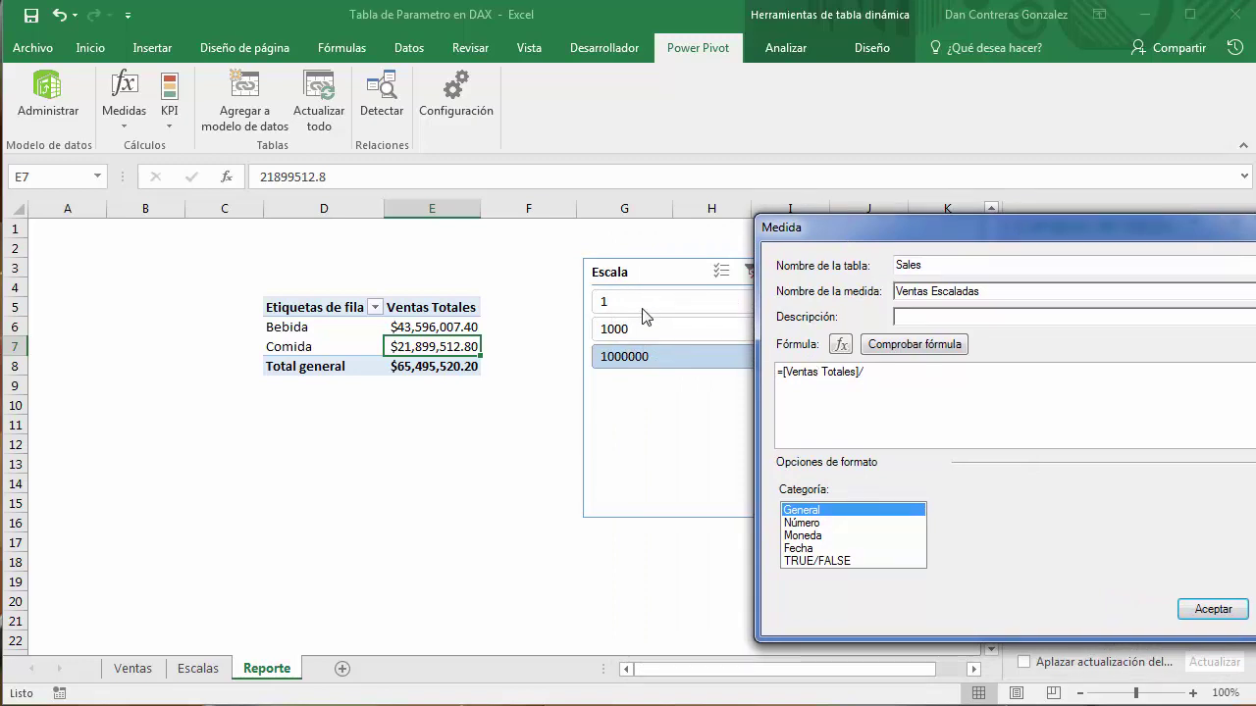
type("t")
key("BackSpace")
type("scale")
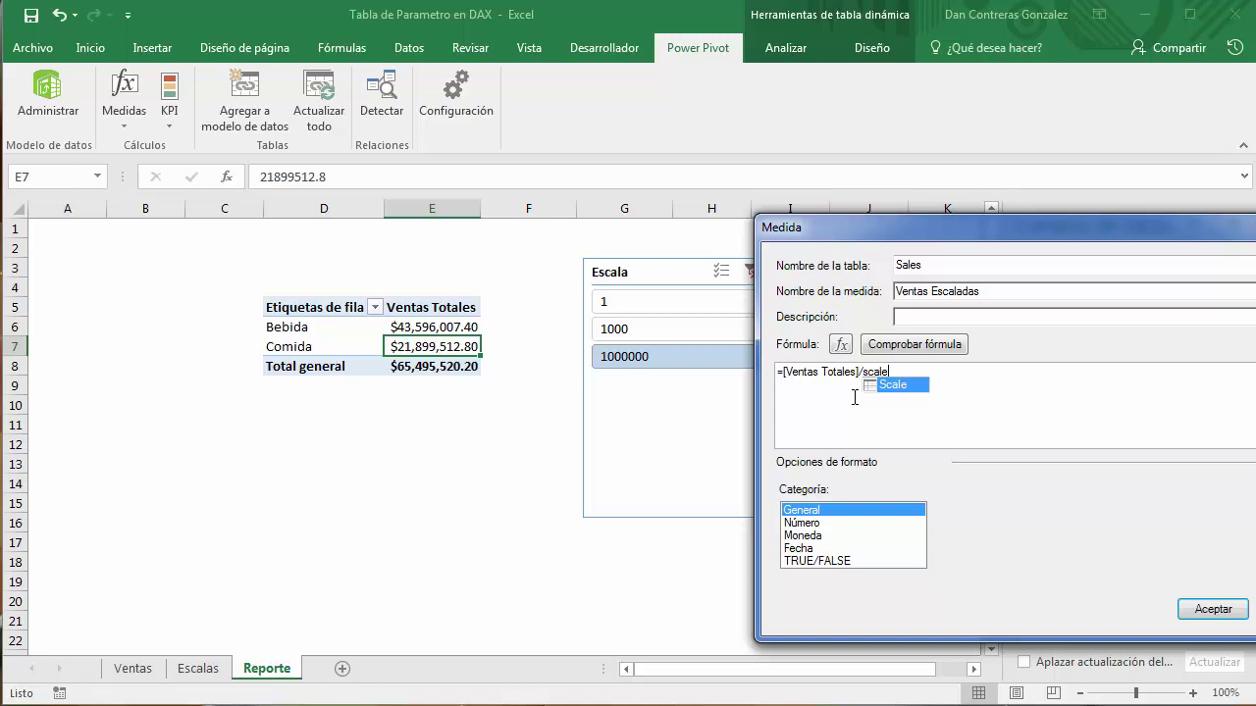
key("BackSpace")
key("BackSpace")
key("BackSpace")
key("BackSpace")
key("BackSpace")
type("valu")
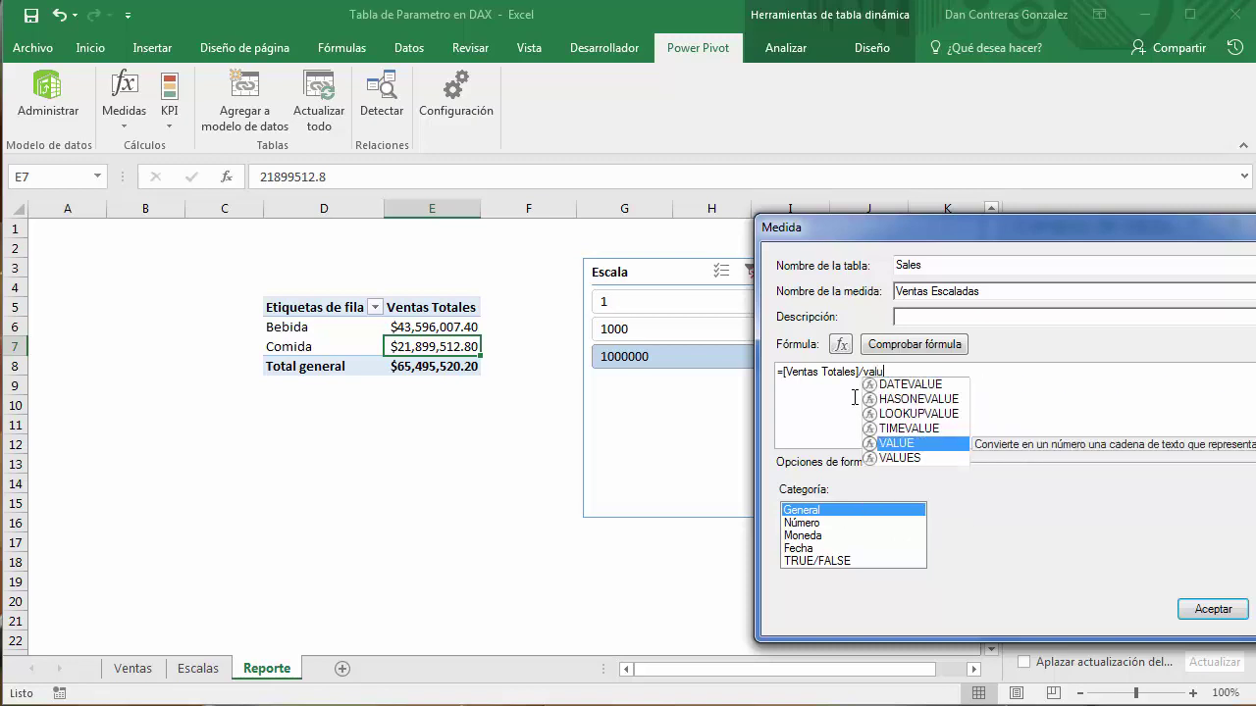
type("es(Scale[Escala")
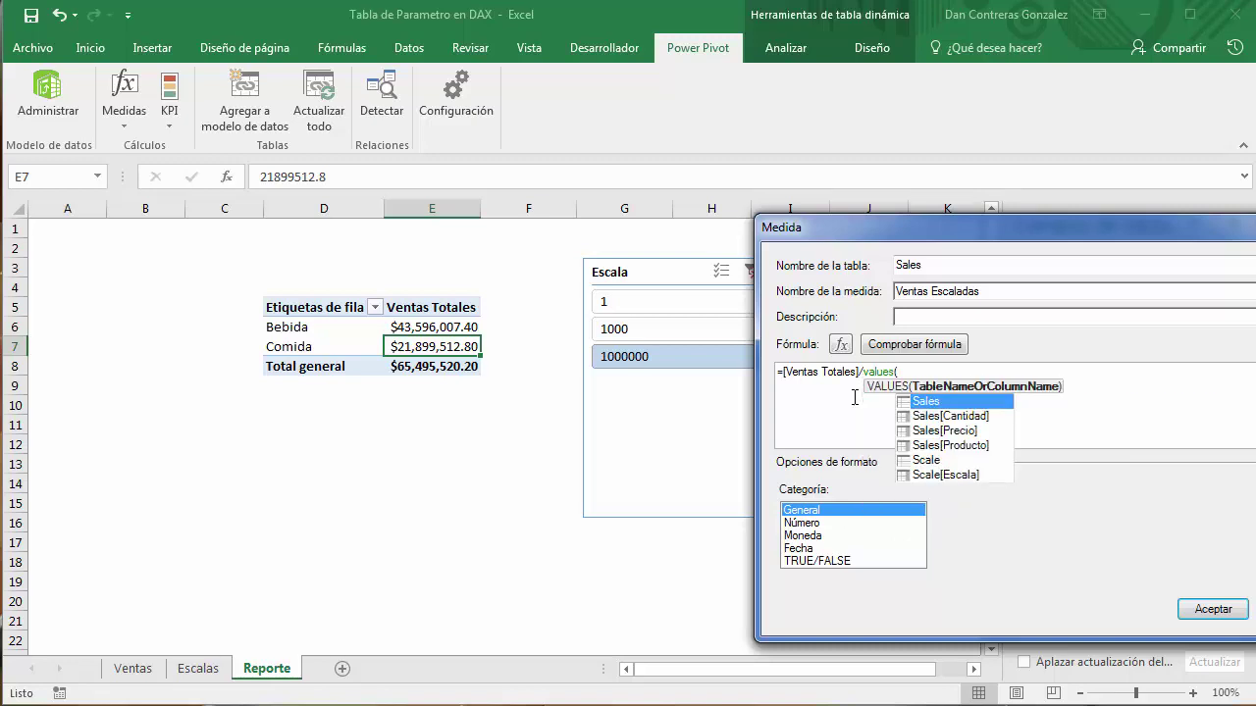
double_click(927, 475)
type(")")
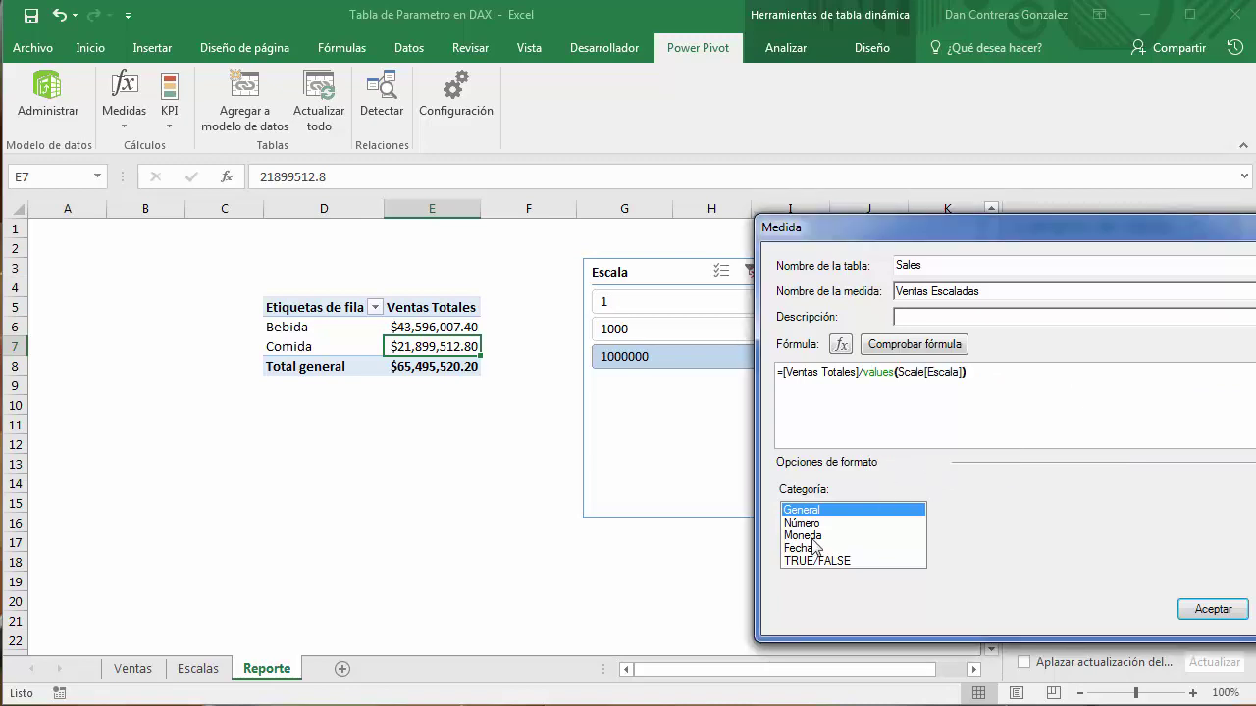
left_click(804, 536)
left_click(1207, 609)
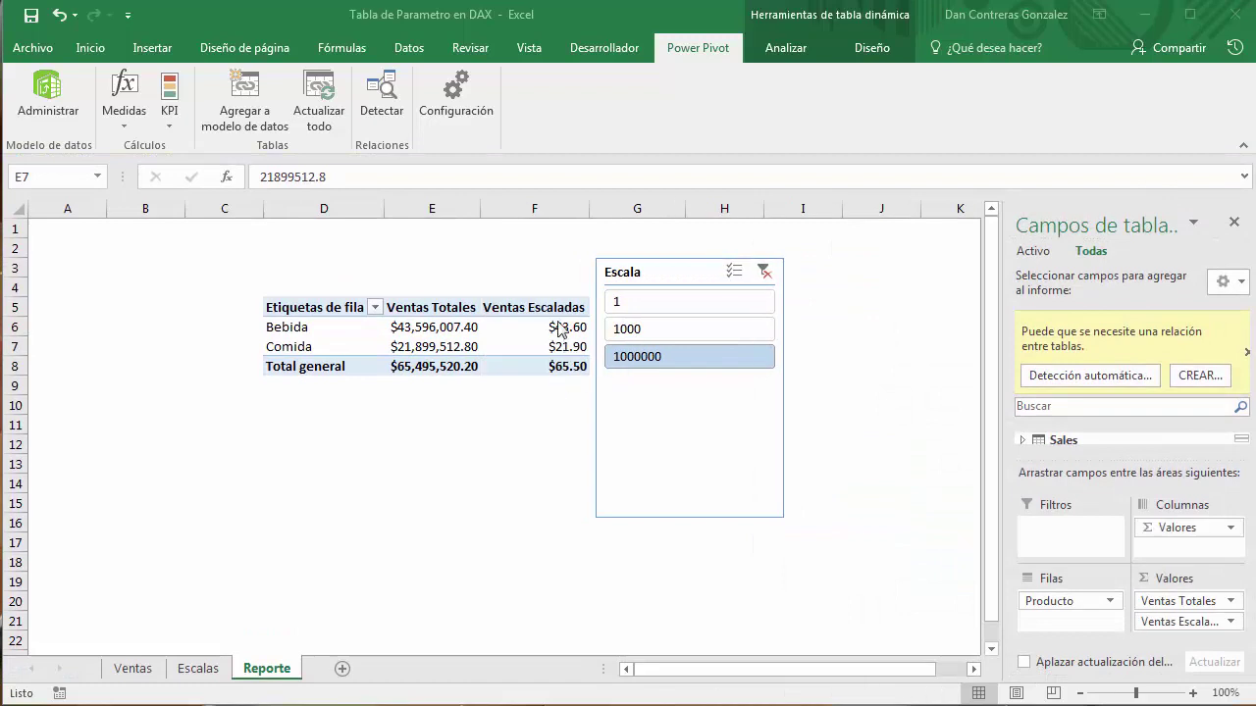
- Check the Ventas Escaladas values, move the slicer further right and select 1000000
left_click(561, 328)
left_click(498, 387)
left_click(555, 329)
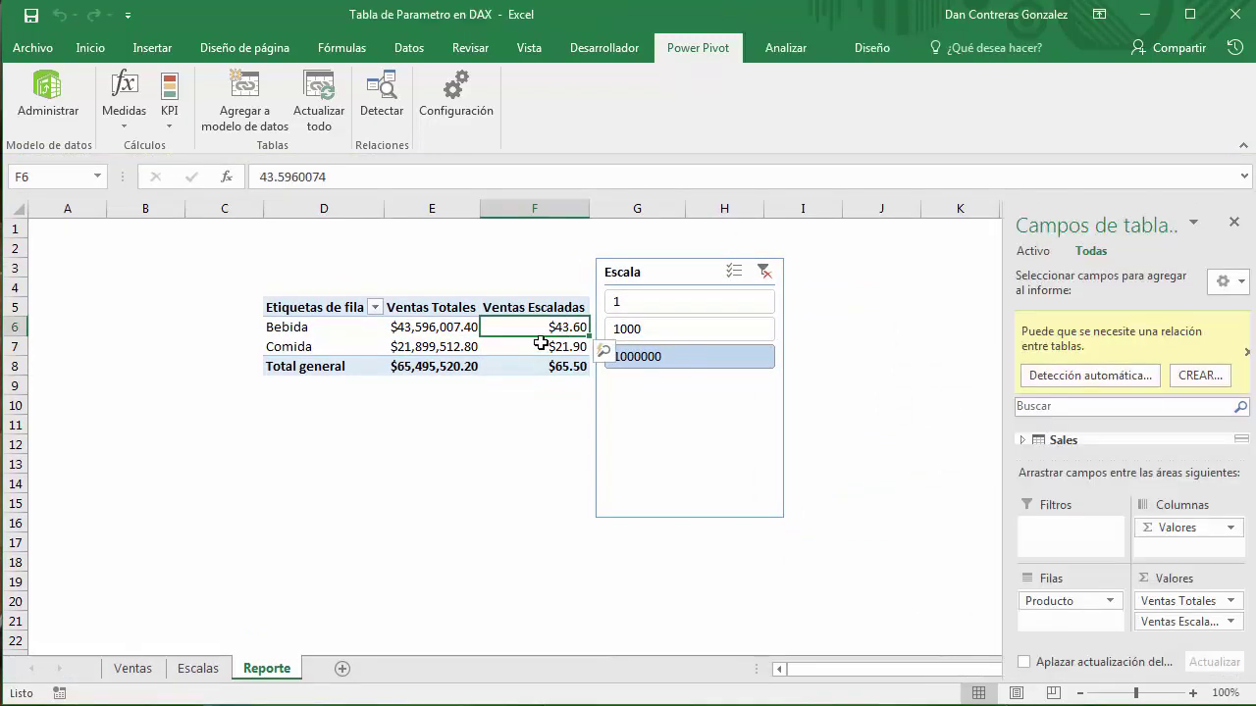
left_click(701, 336)
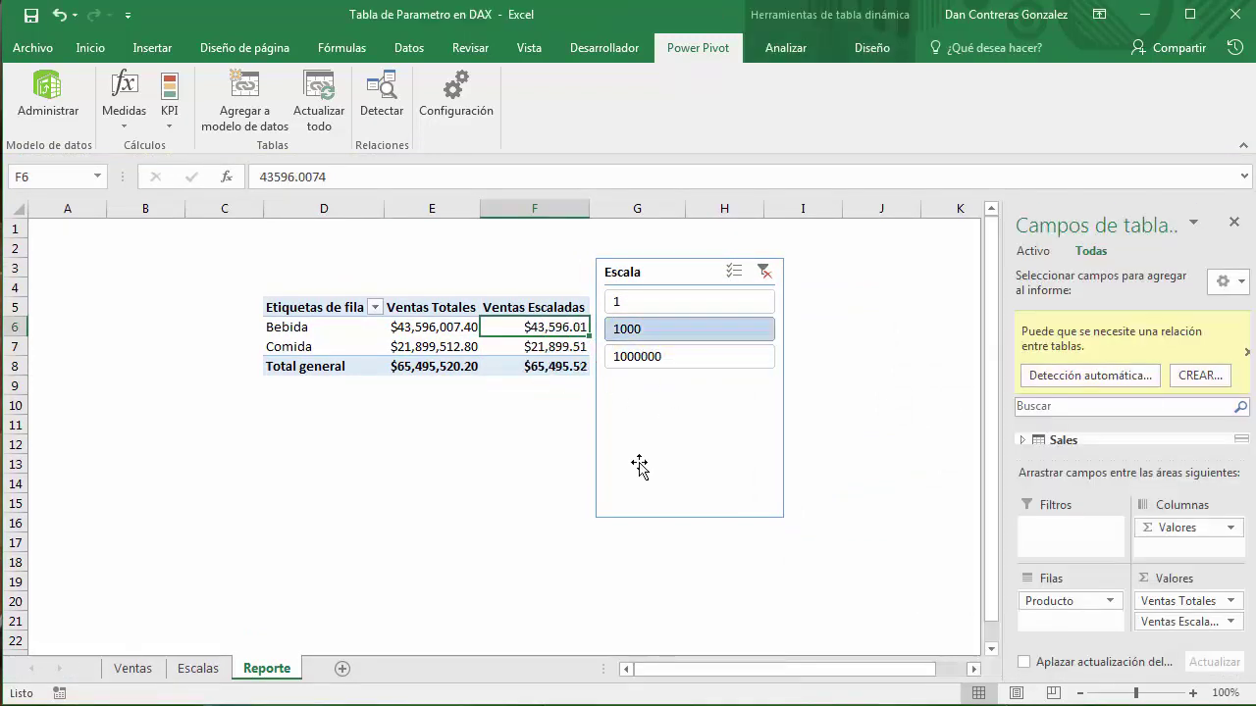
left_click(678, 302)
left_click_drag(663, 273, 762, 270)
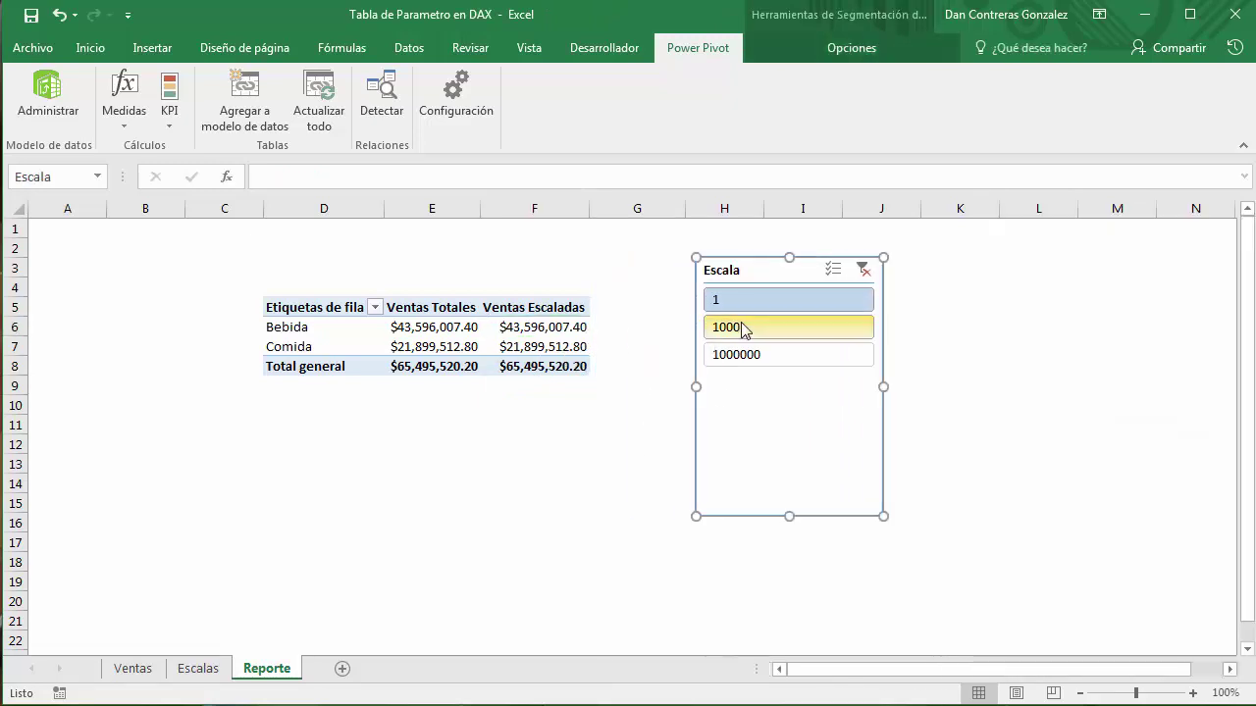
left_click(734, 327)
left_click(746, 357)
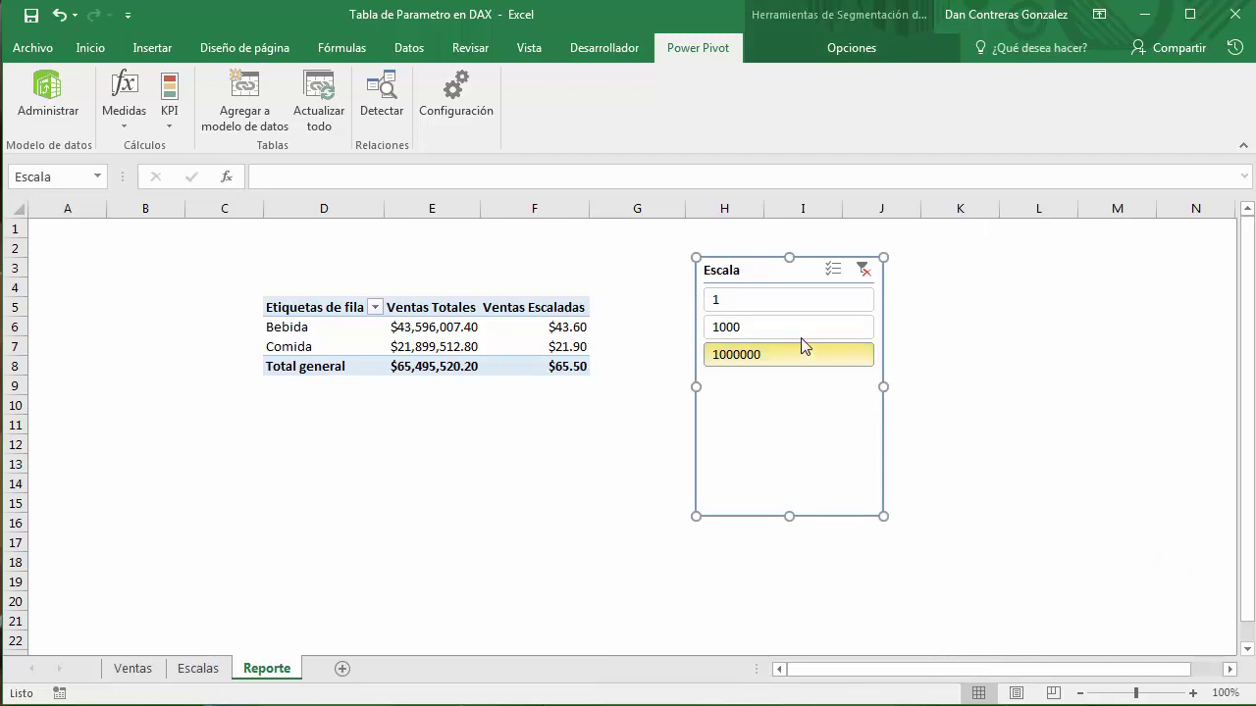
- Clear the Escala filter, then try 1000 and 1, dismissing each multiple-values error
left_click(861, 279)
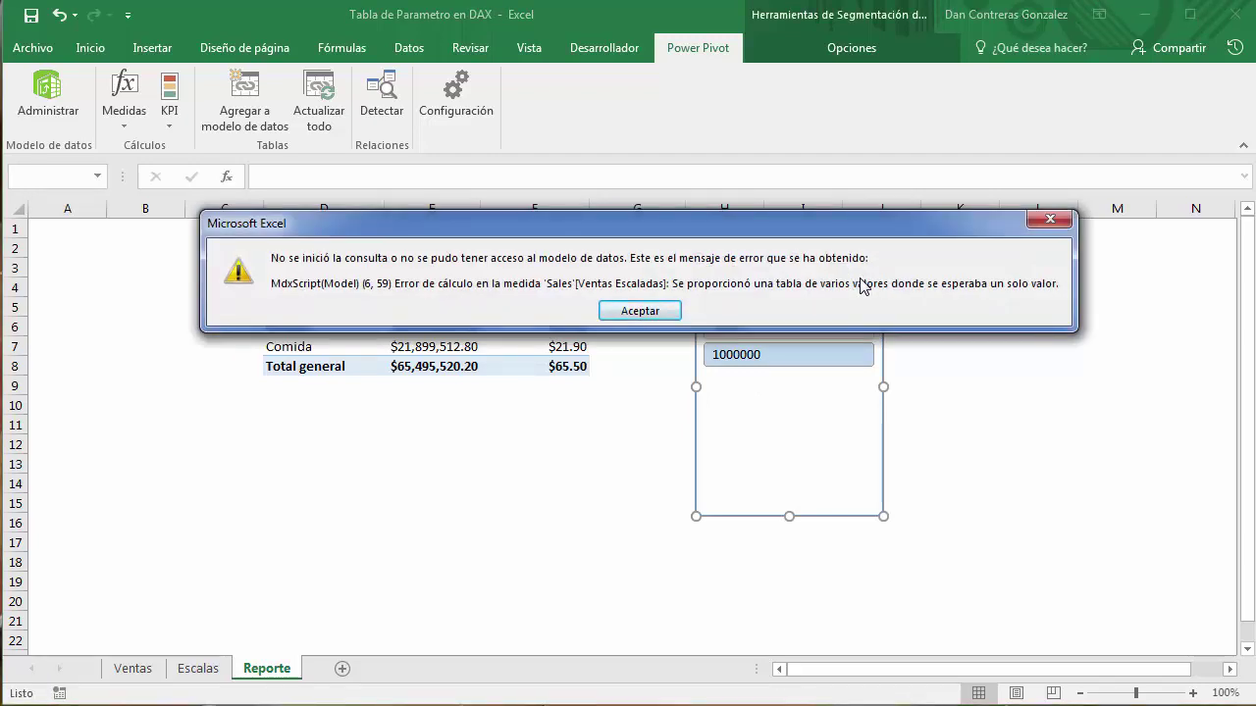
left_click(639, 311)
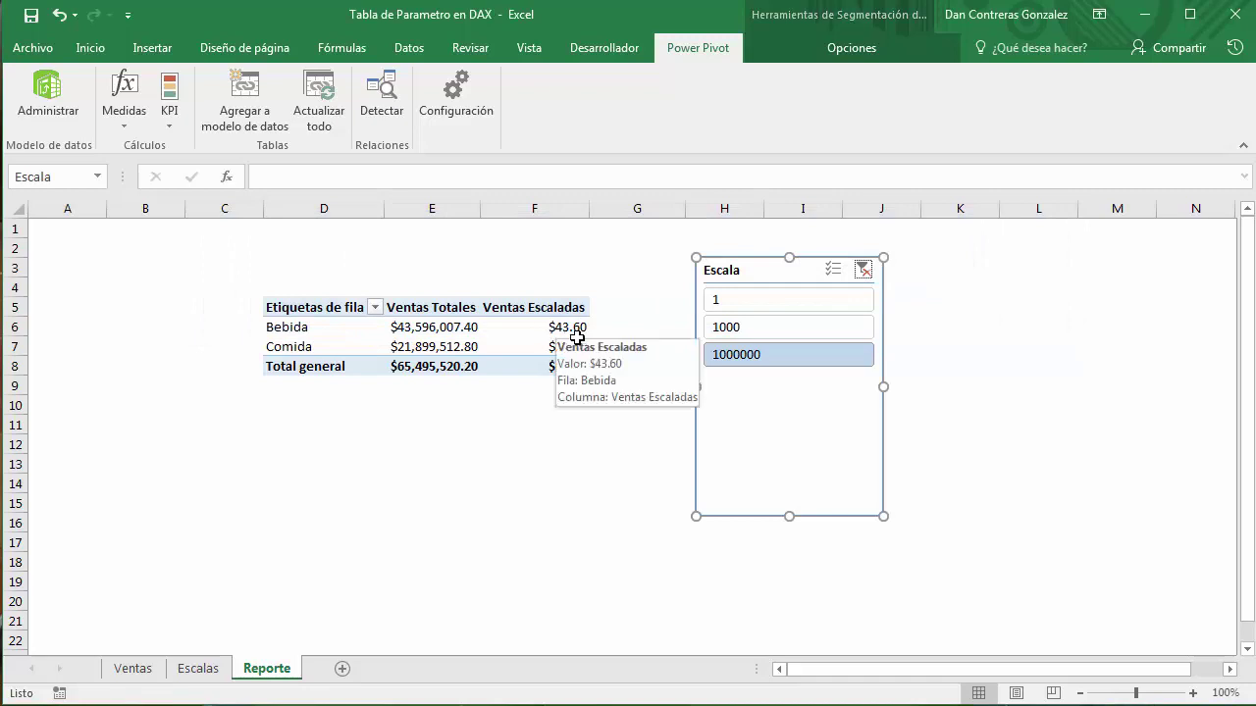
left_click(576, 337)
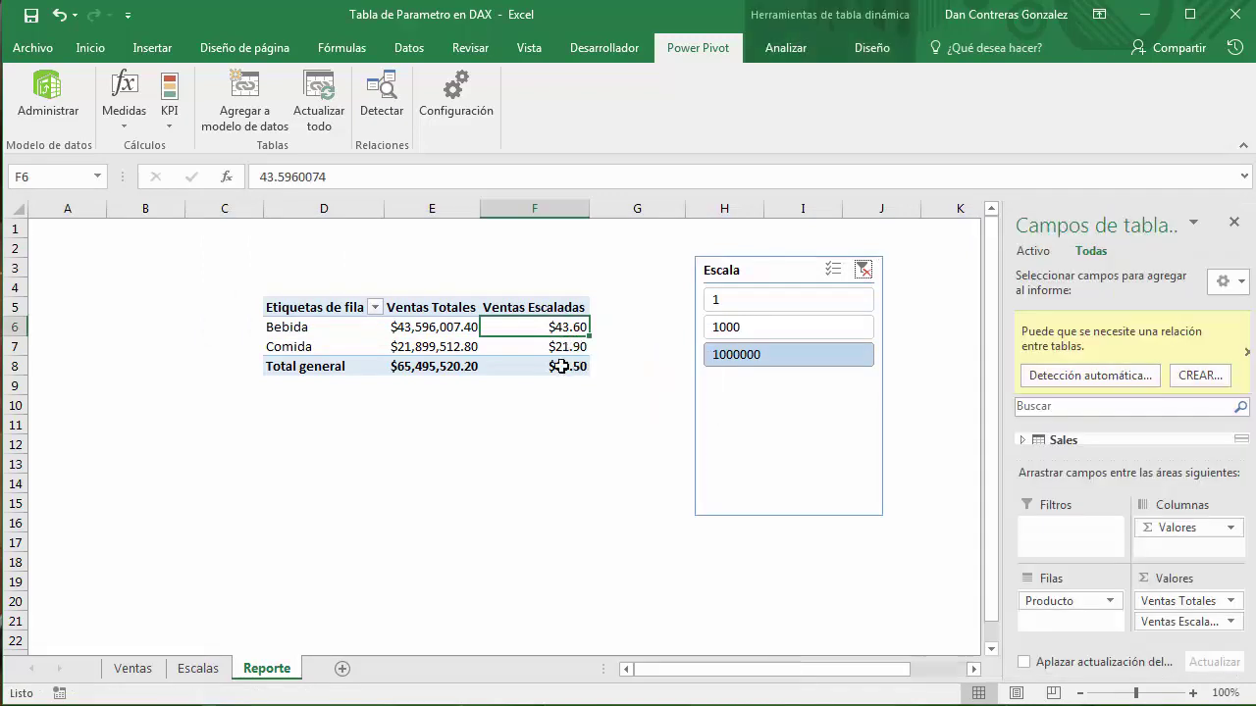
left_click(775, 325)
left_click(642, 311)
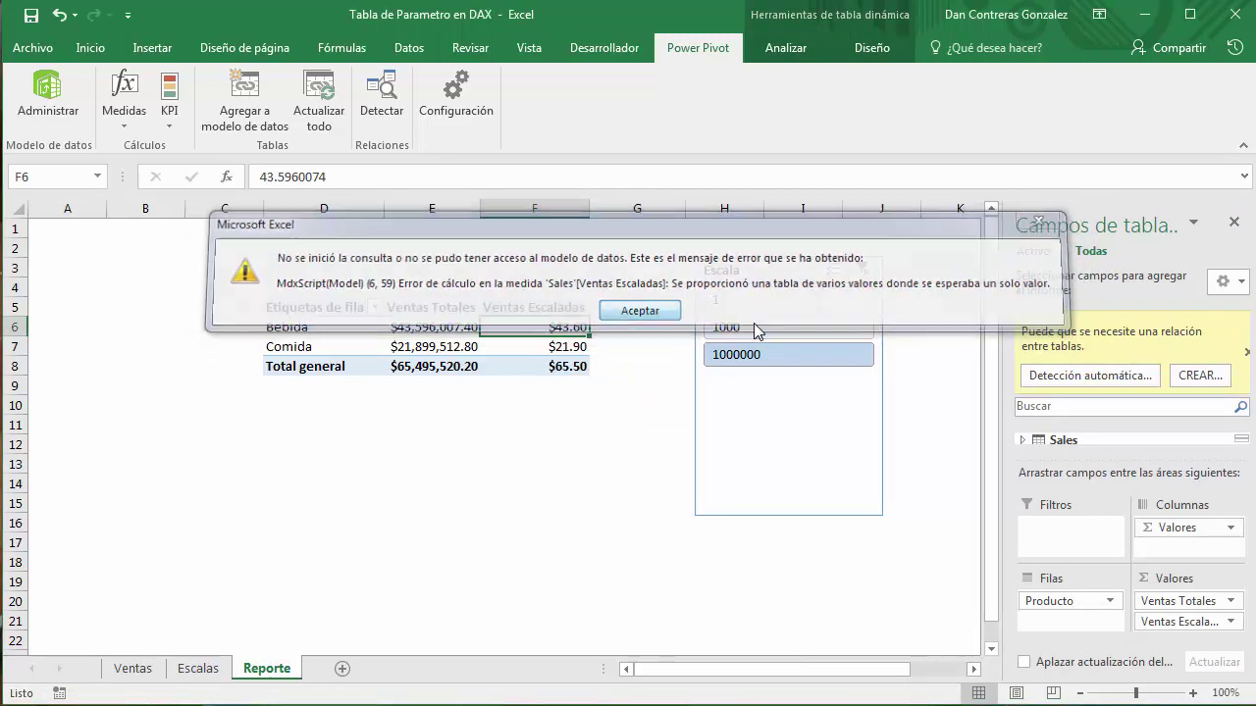
left_click(776, 302)
left_click(638, 311)
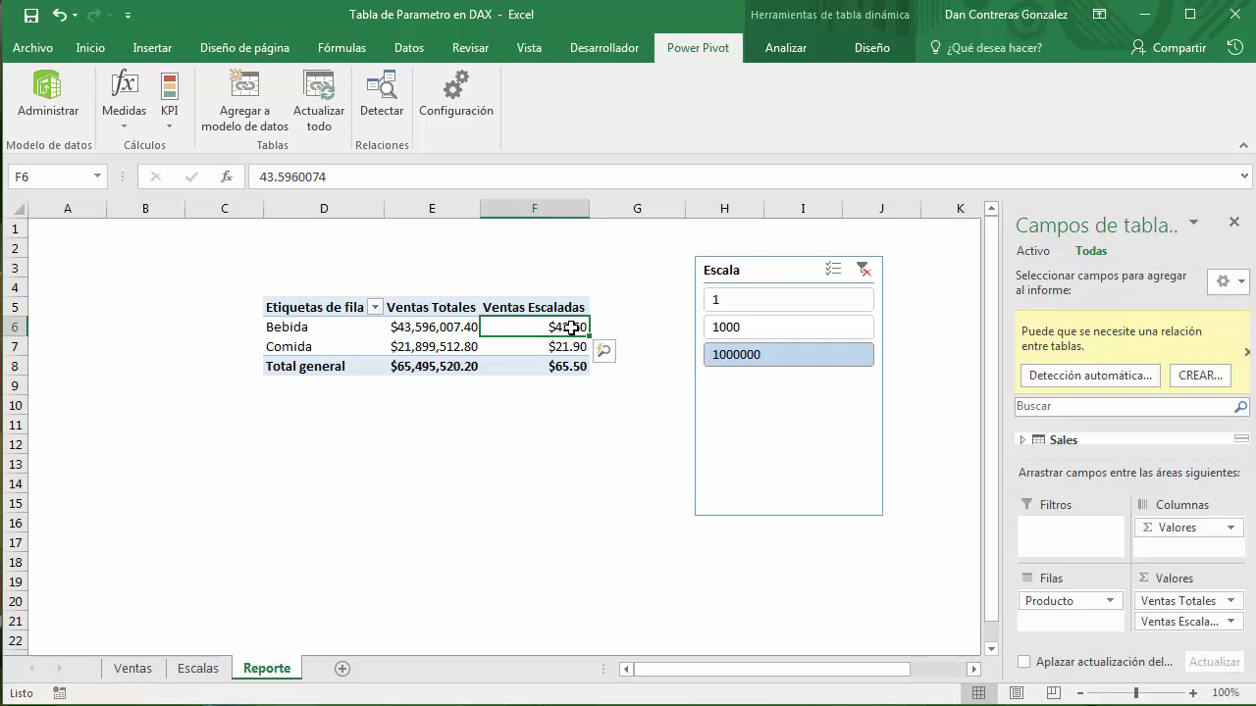
left_click(133, 669)
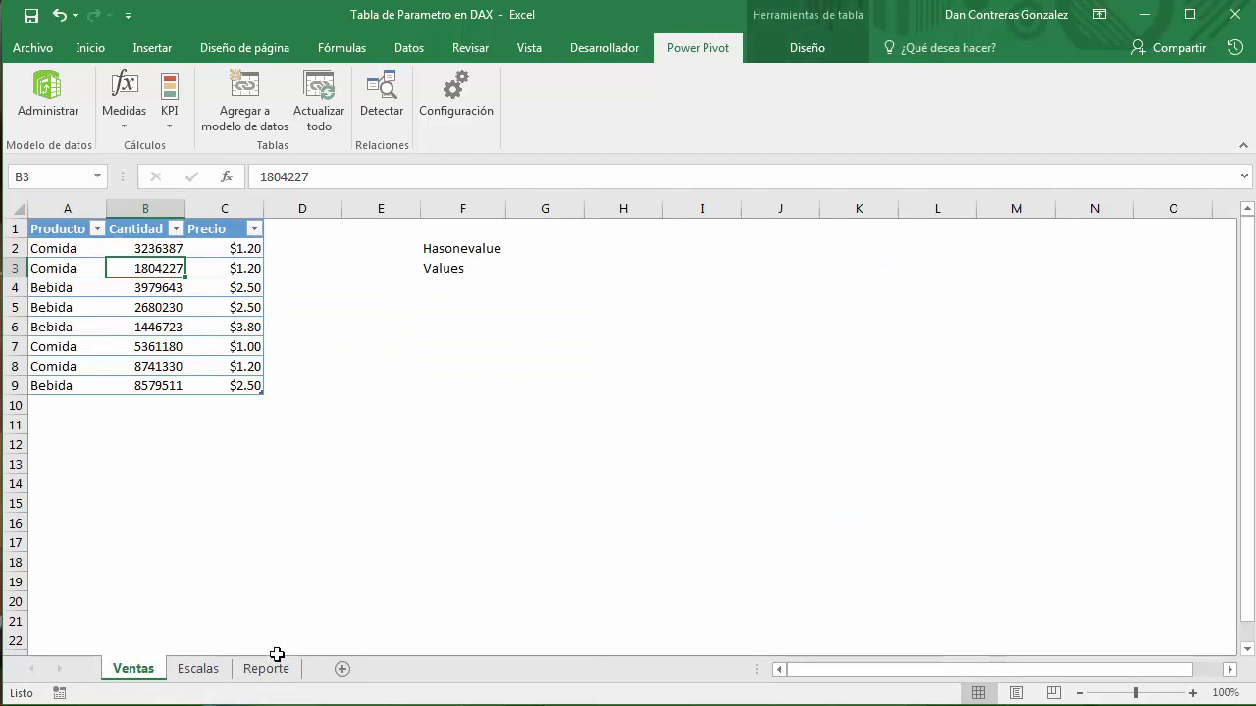
left_click(270, 668)
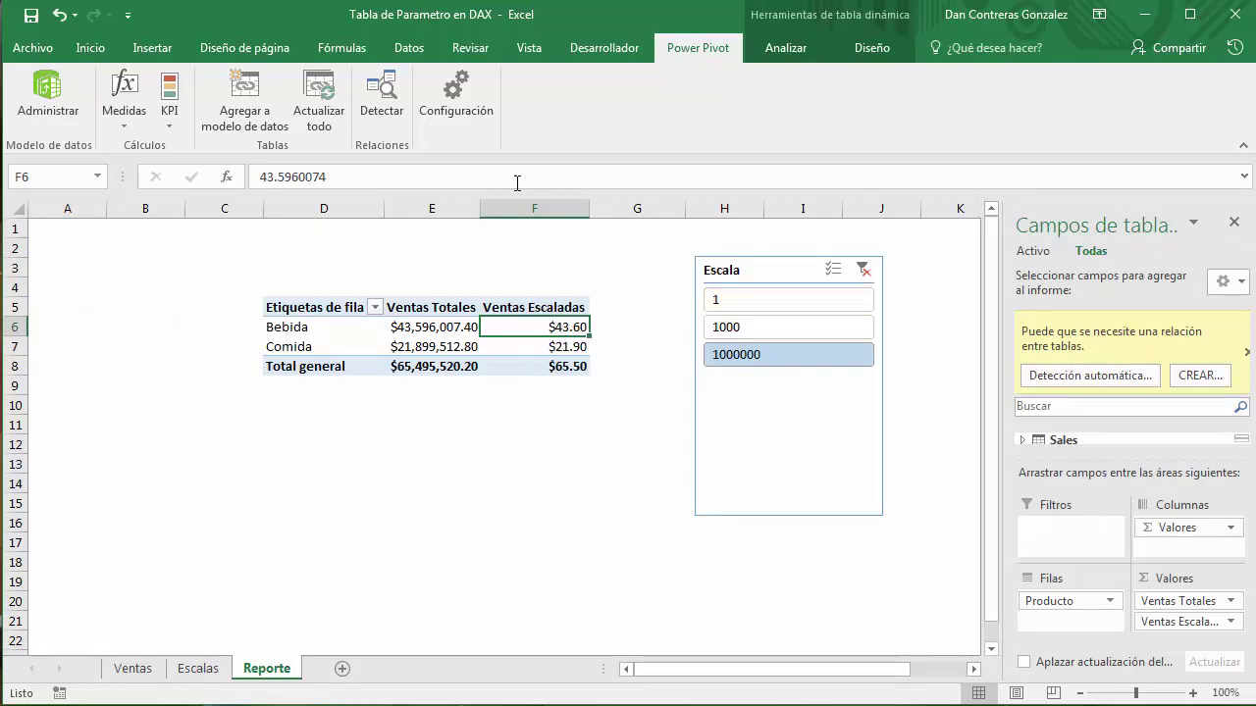
- Open the Ventas Escaladas measure for editing and delete its old formula
left_click(123, 113)
left_click(190, 170)
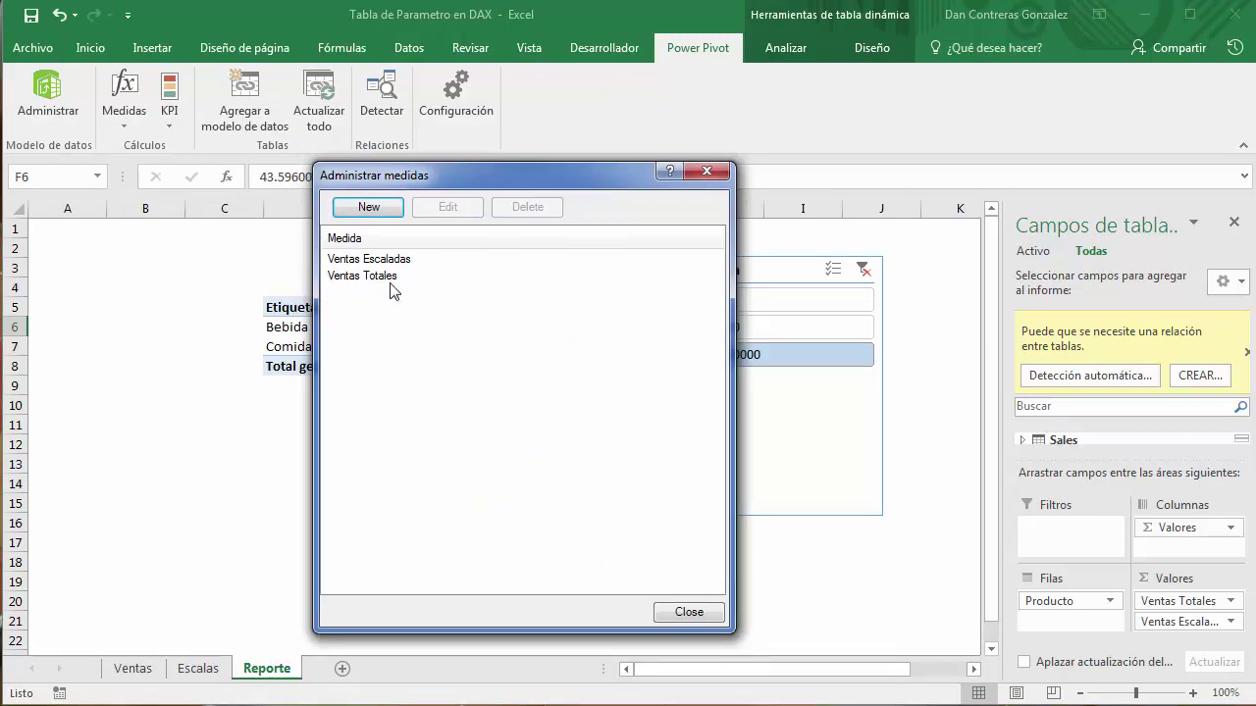
left_click(393, 259)
left_click(443, 209)
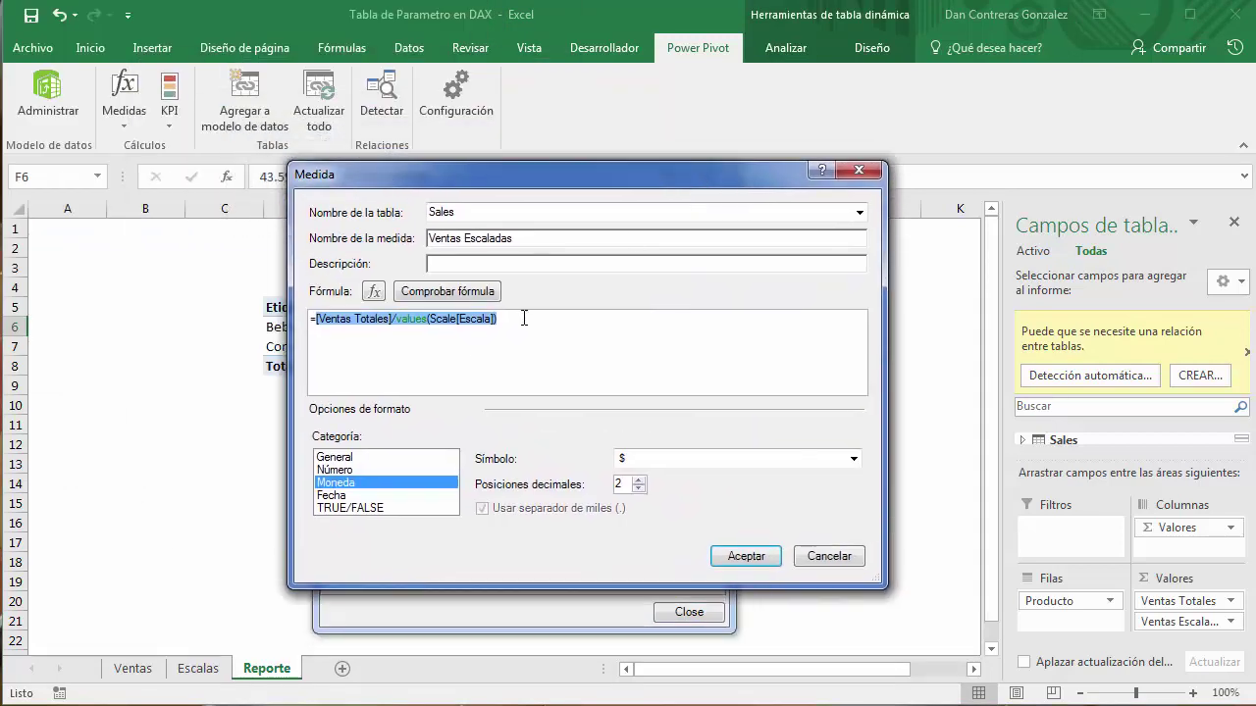
left_click(524, 318)
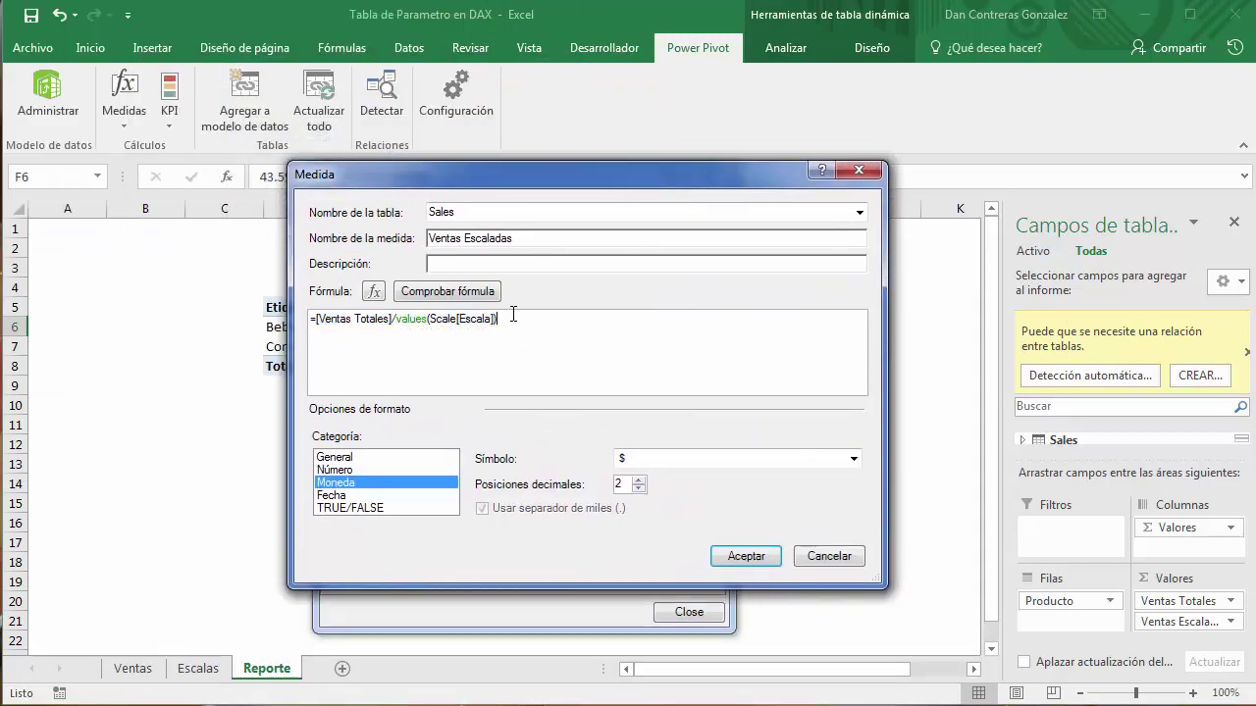
left_click_drag(512, 318, 314, 318)
key("BackSpace")
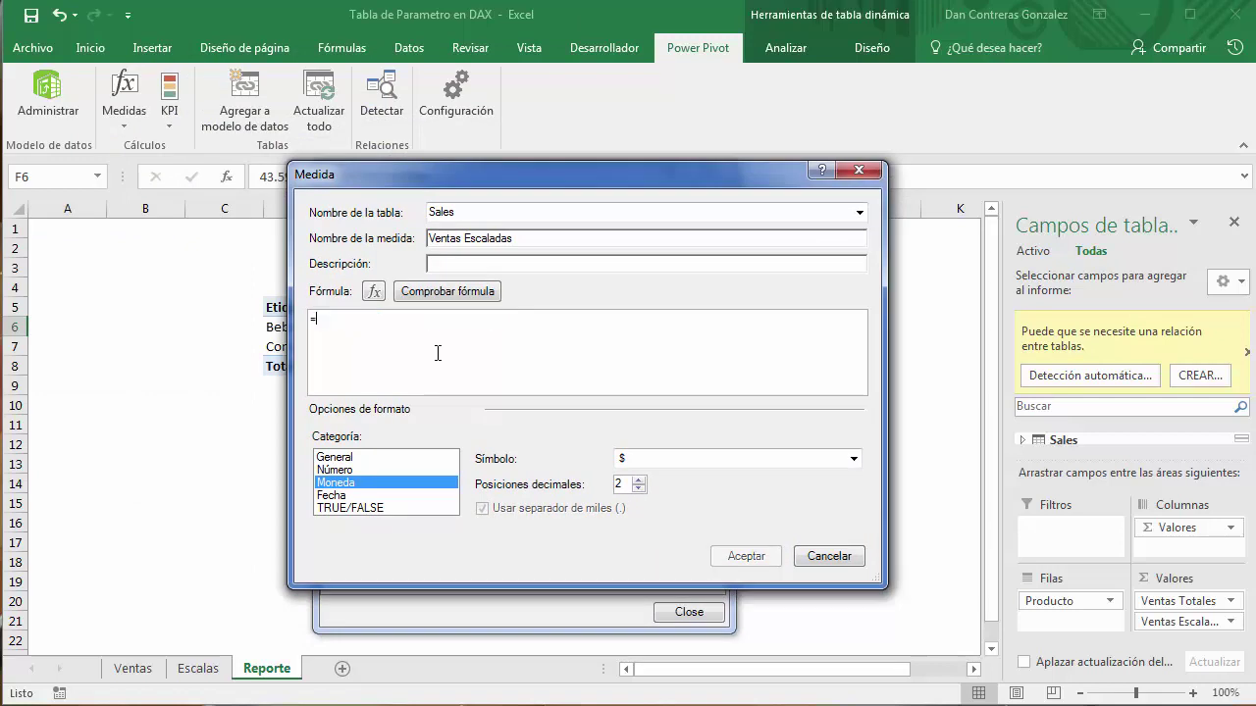
- Begin the new formula with =if(hasonevalue(Scale[Escala]) as the test
type("if(")
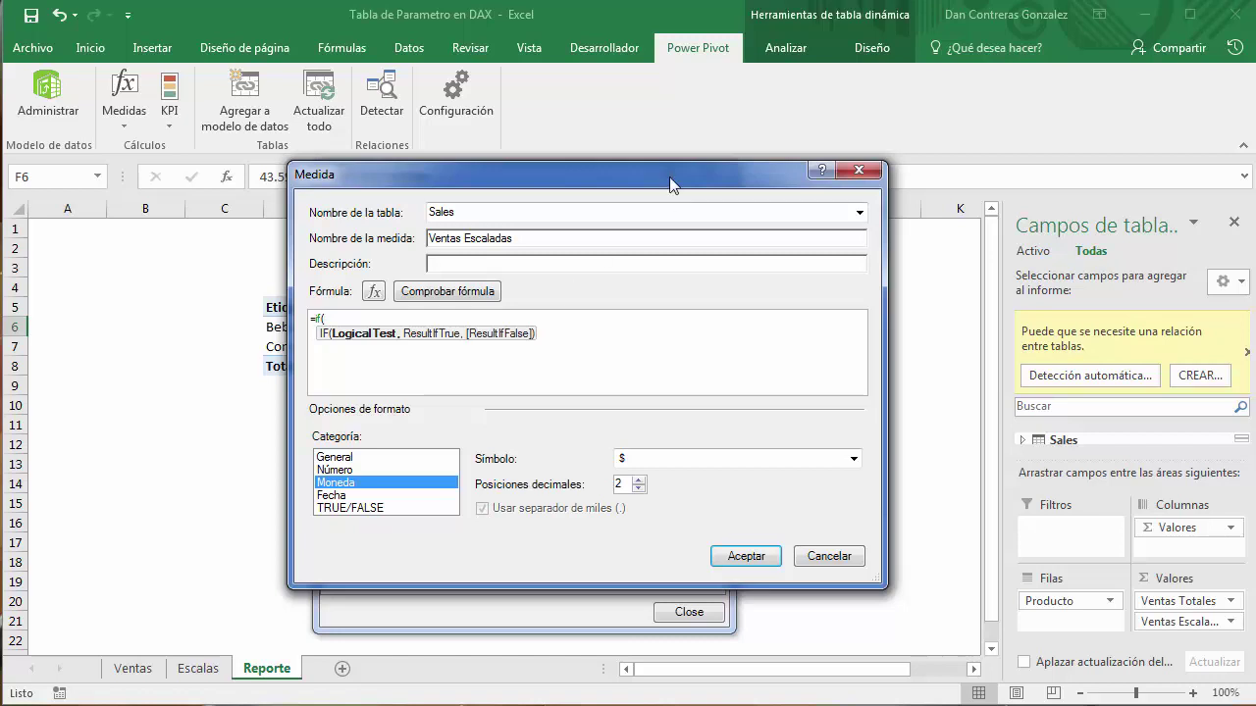
left_click_drag(673, 177, 416, 199)
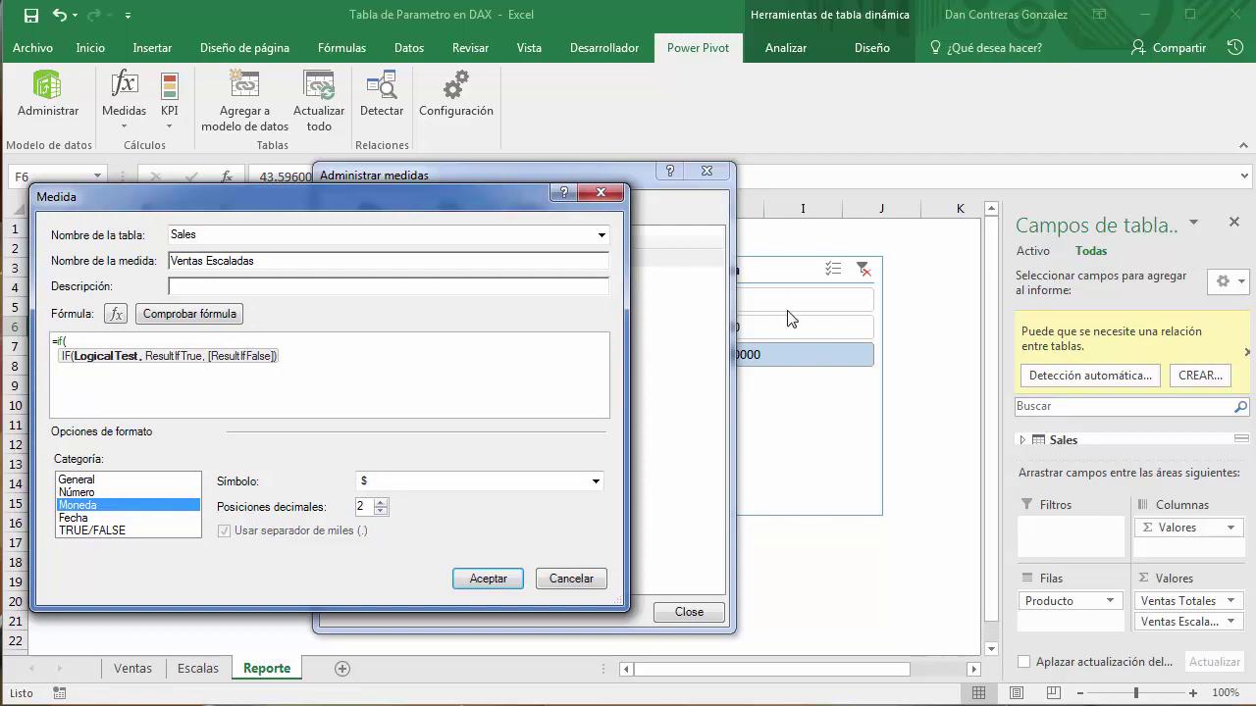
left_click_drag(464, 200, 498, 199)
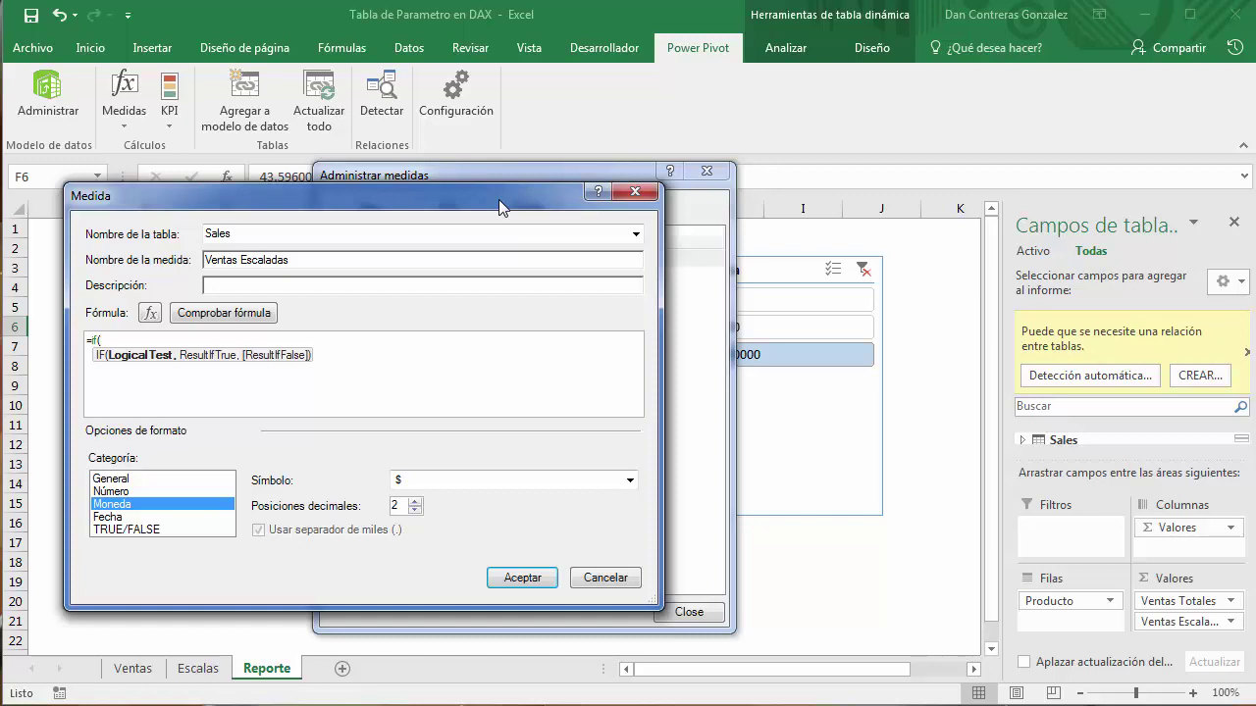
type("hasonevalue")
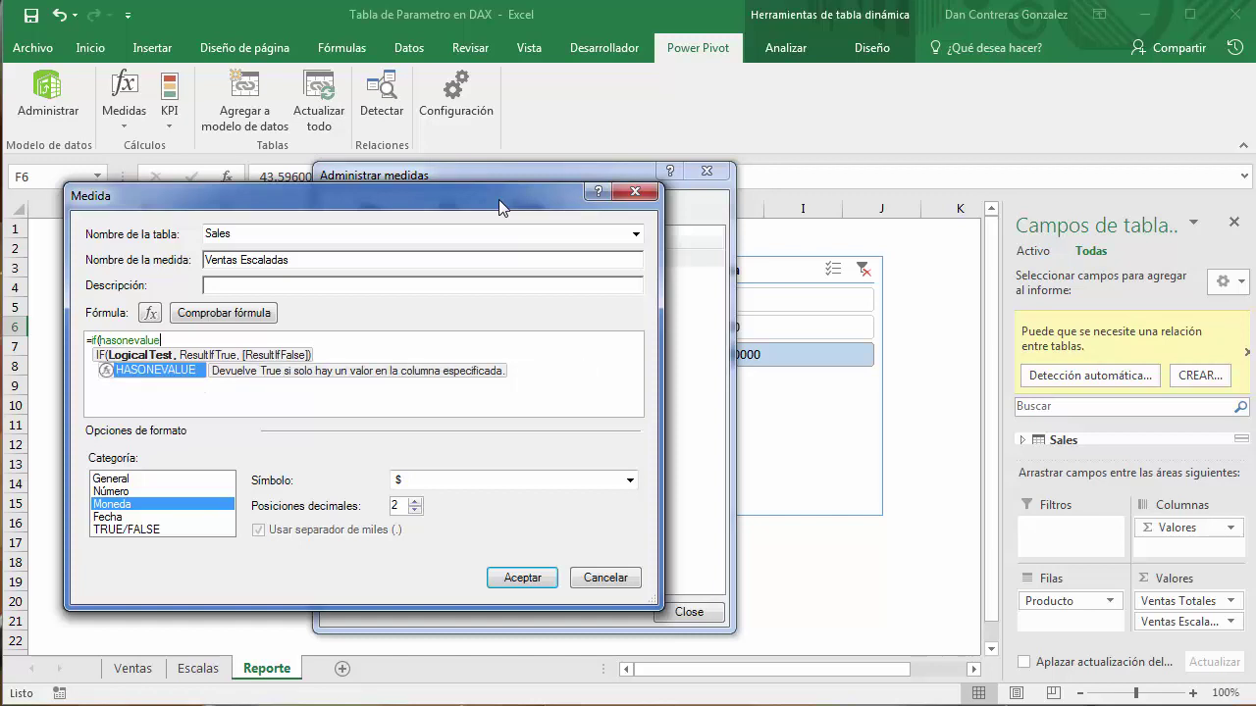
type("(")
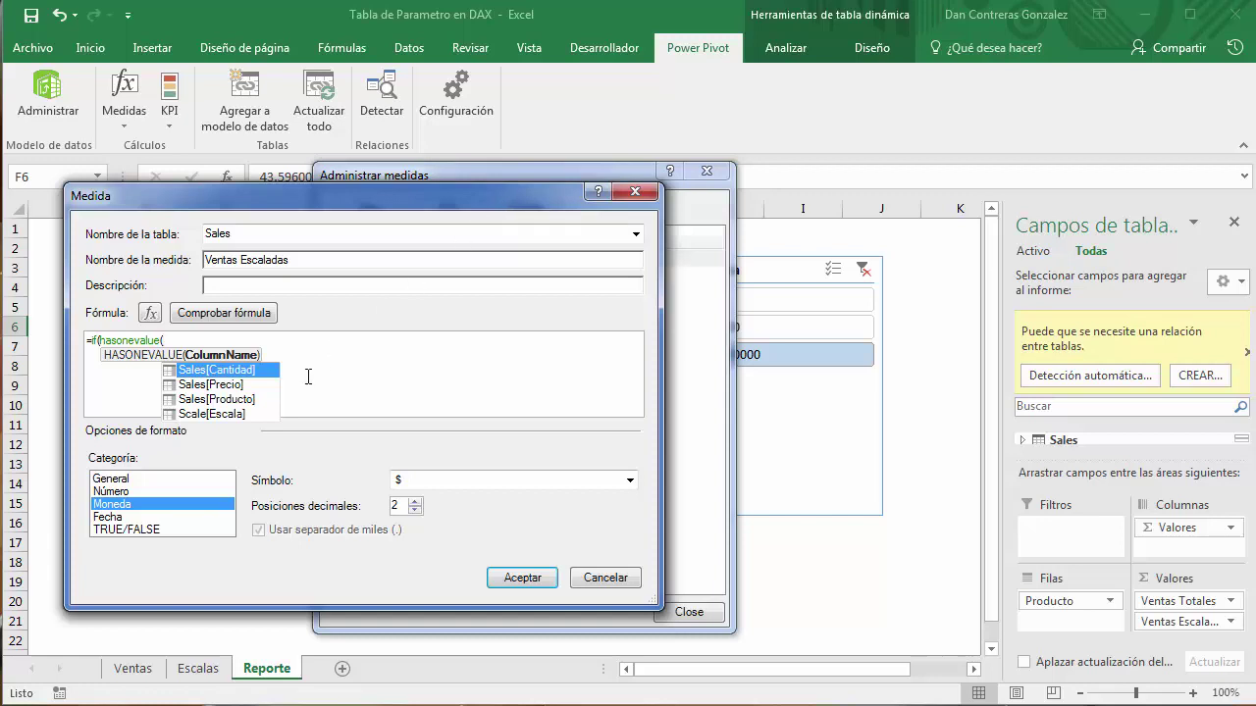
left_click(232, 416)
double_click(232, 416)
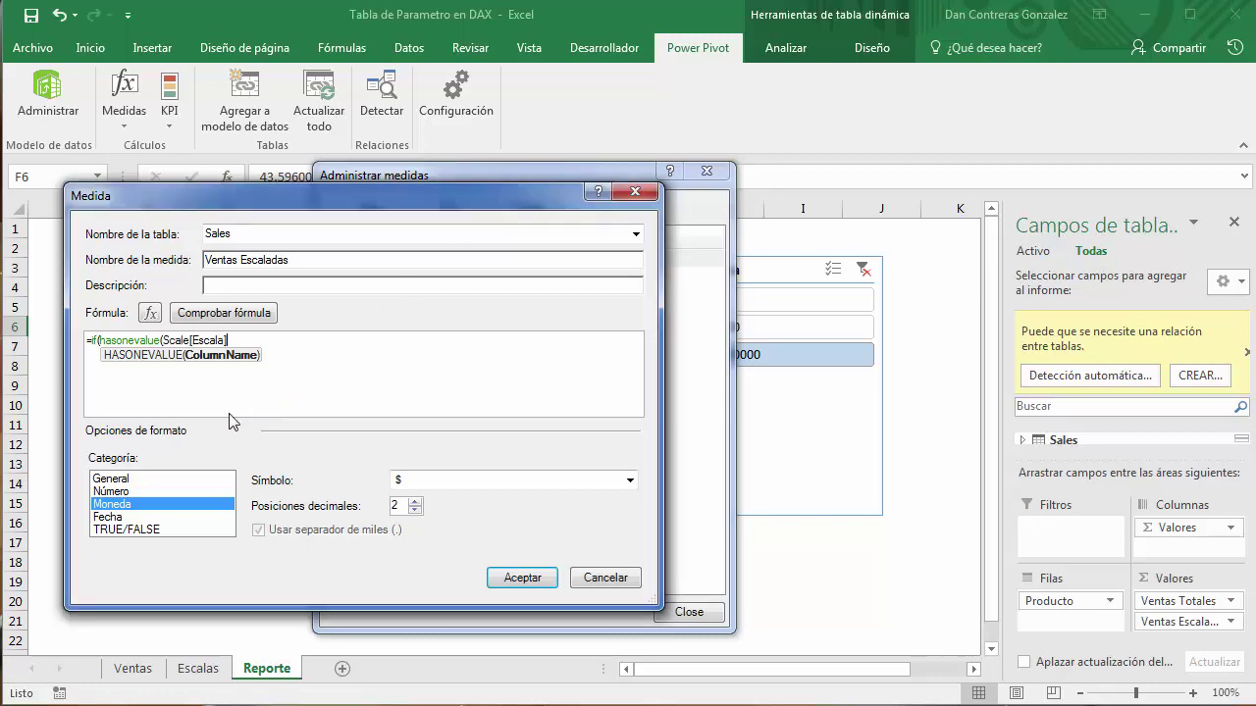
type("),")
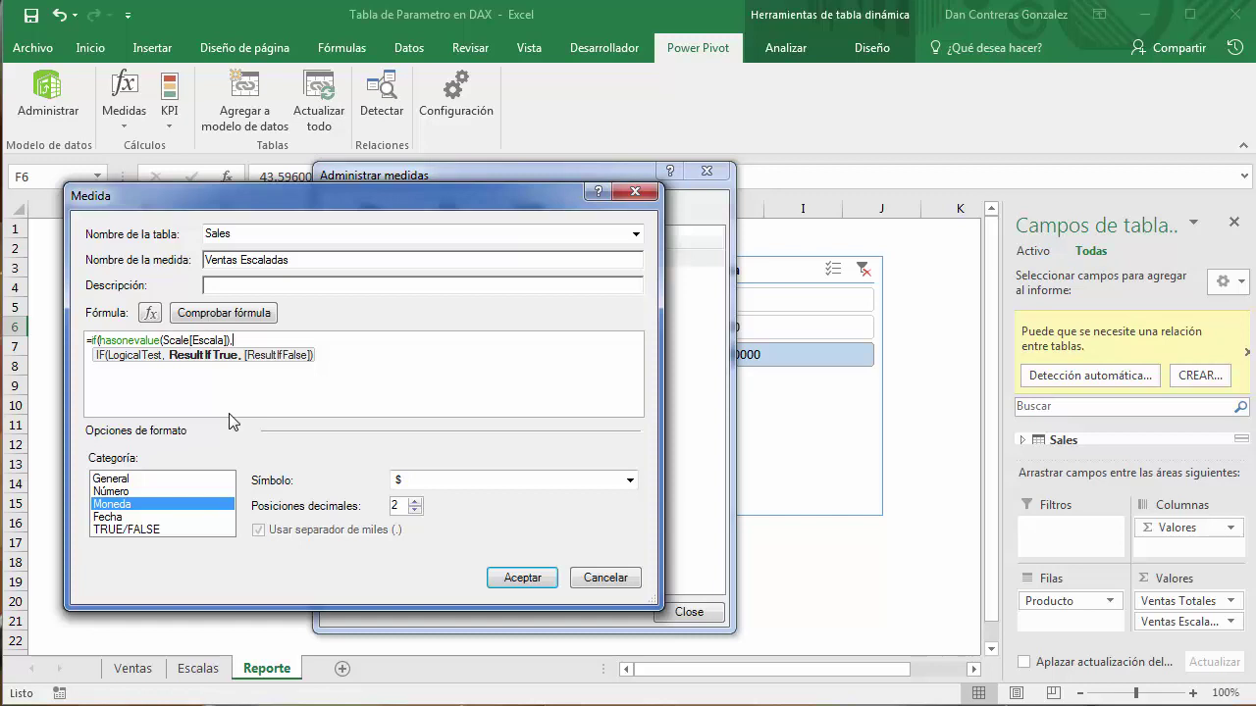
type("venta")
- Add [Ventas Totales]/values(Scale[Escala]) and [Ventas Totales] as the IF's results
key("Tab")
type("values")
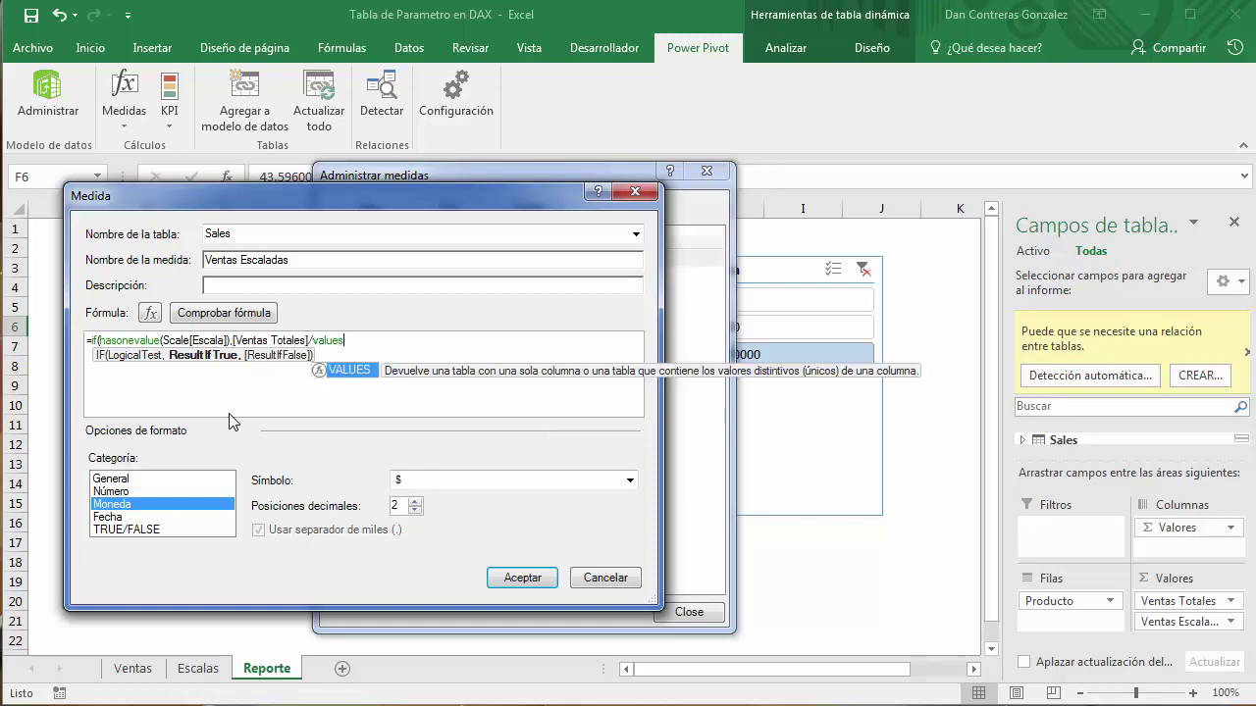
type("(")
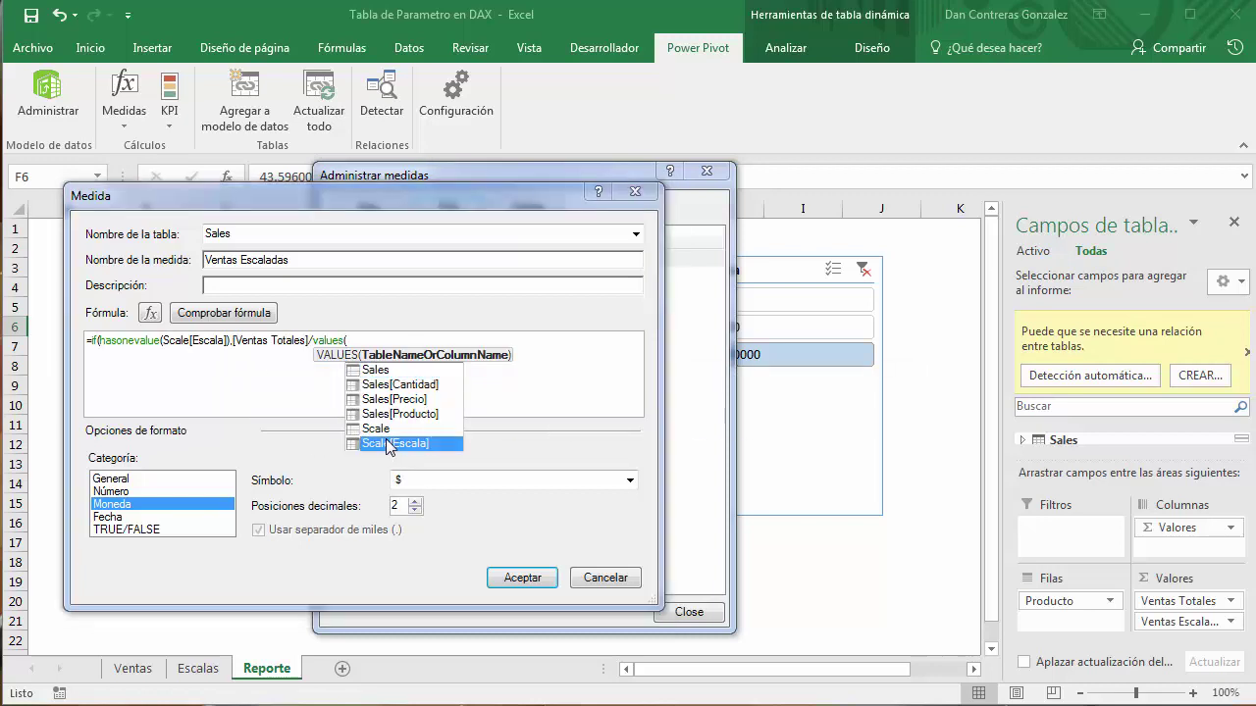
double_click(389, 443)
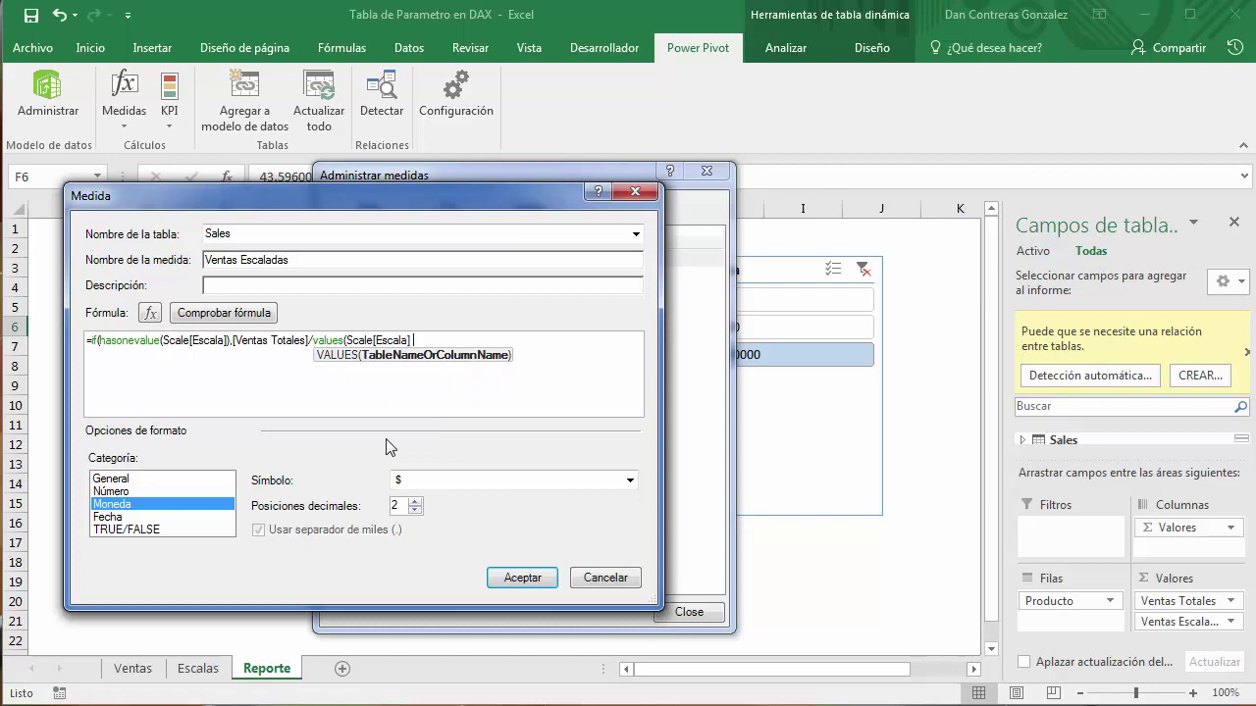
type(",")
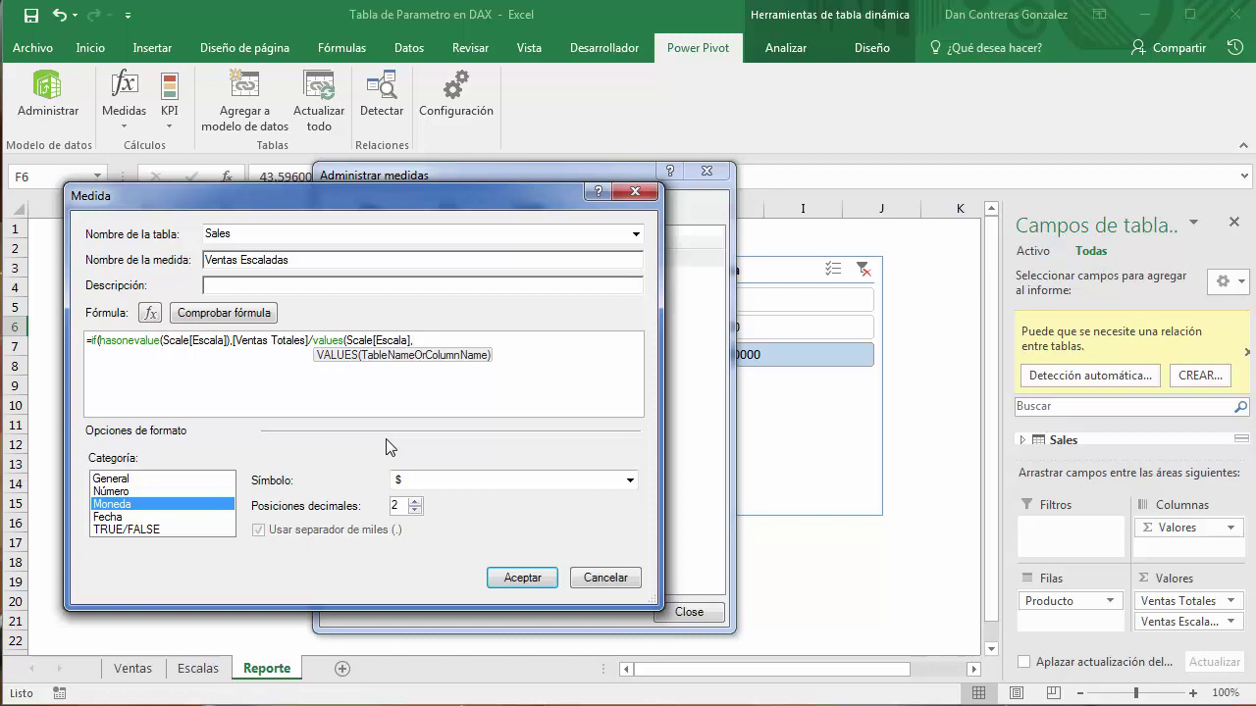
type("[Vent")
key("Tab")
type("))")
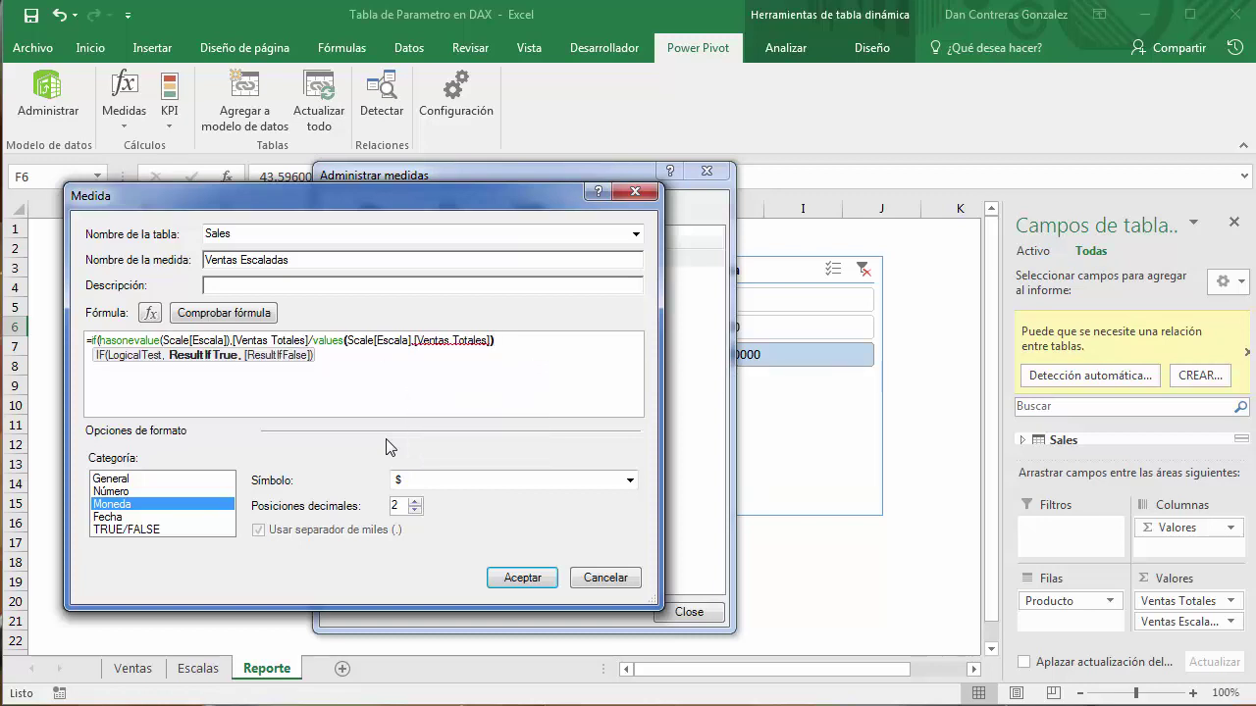
- Try saving the measure, add a closing parenthesis, and recheck the formula
left_click(526, 578)
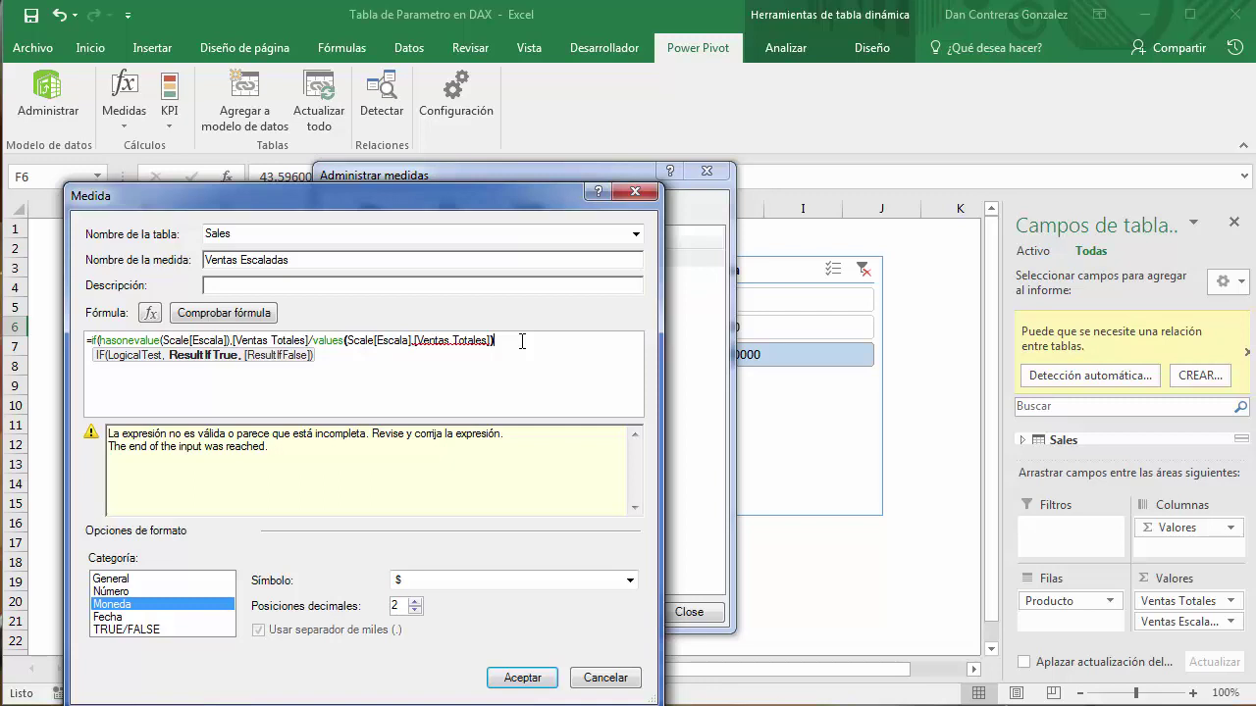
type(")")
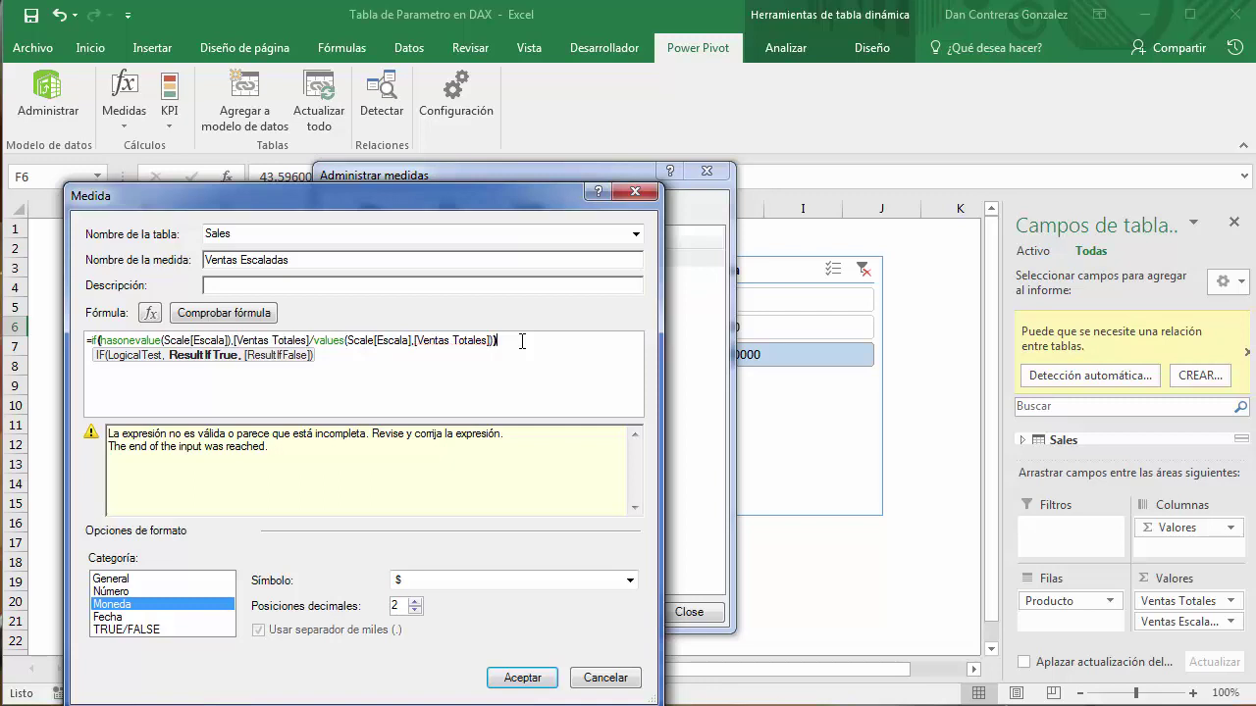
left_click(224, 313)
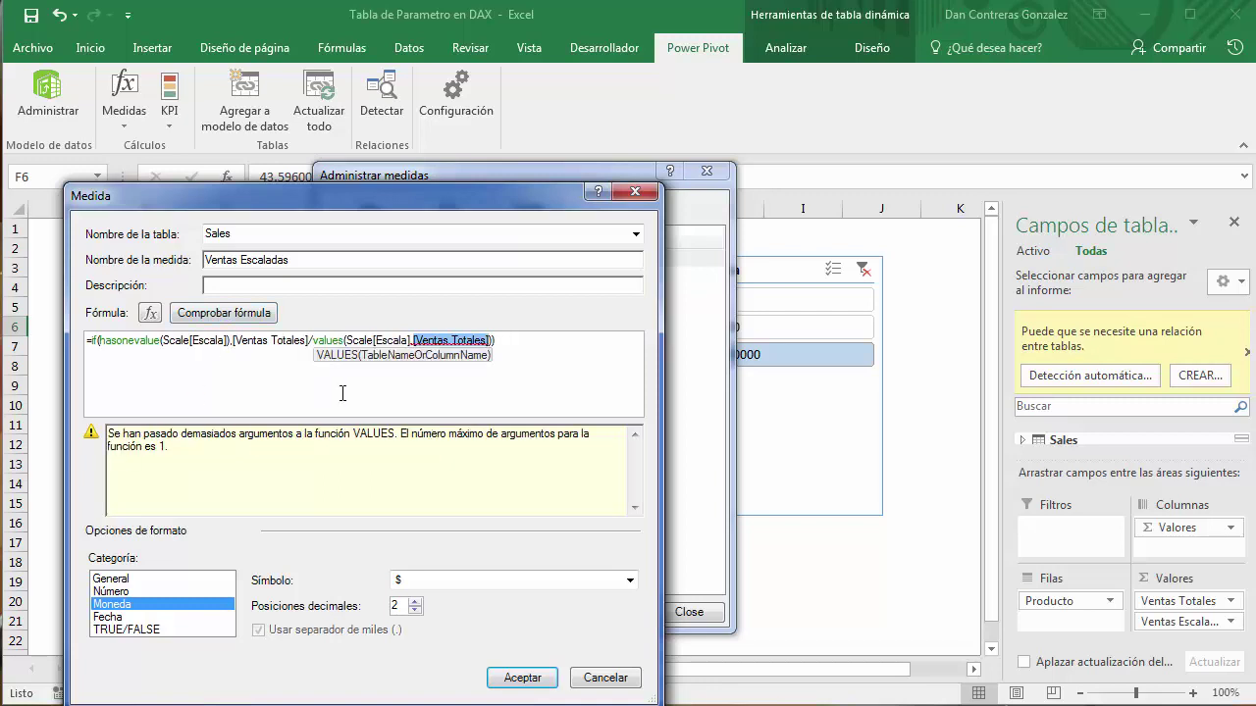
- Make [Ventas Totales] the IF's third argument and confirm the check reports no errors
left_click(546, 341)
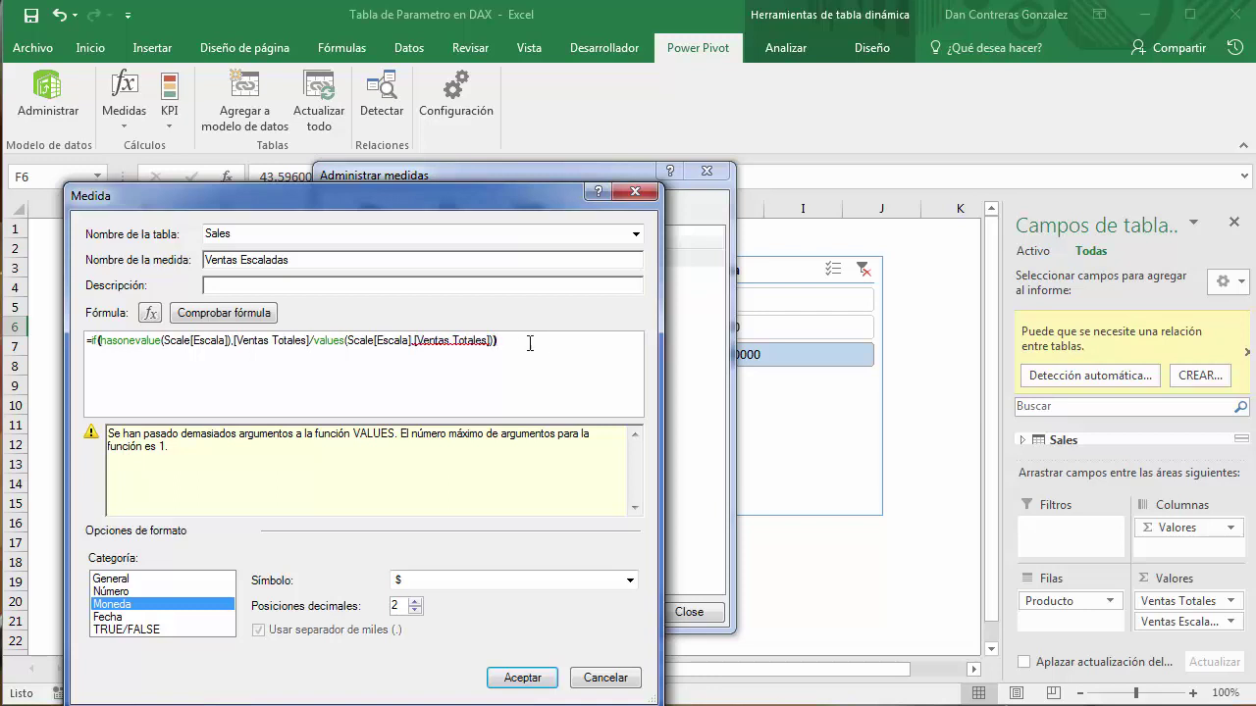
left_click_drag(408, 341, 609, 343)
key("Delete")
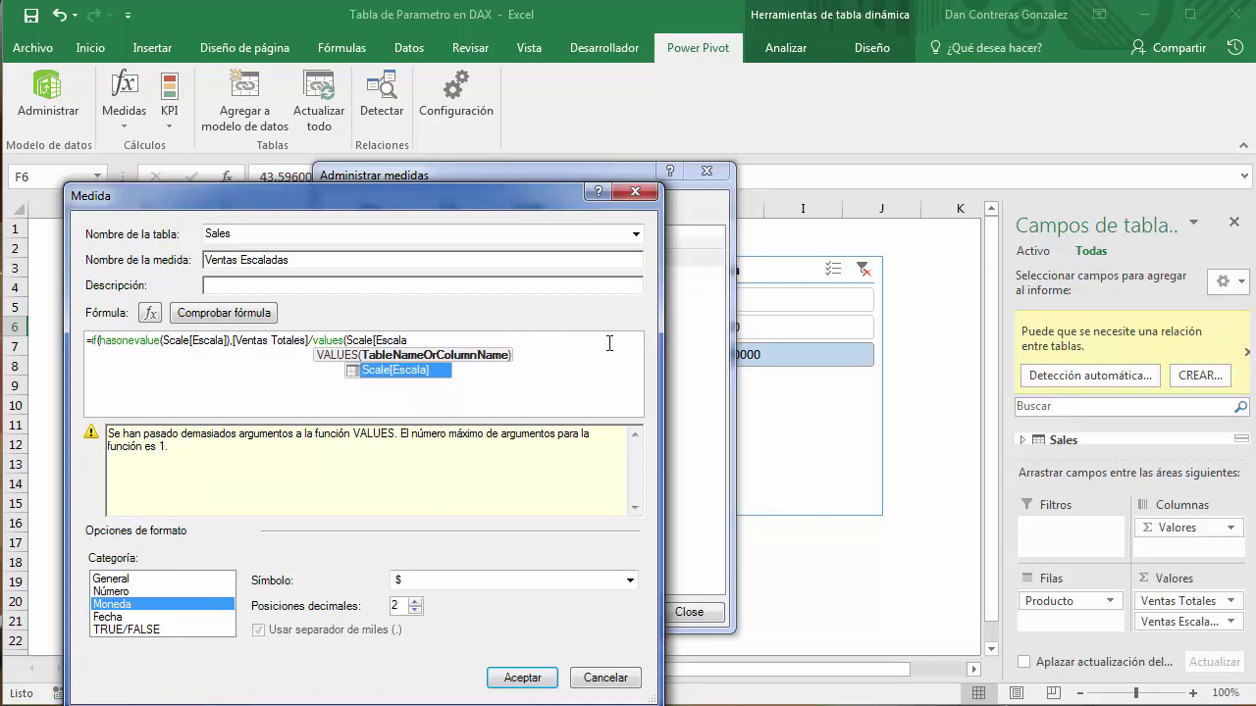
type("])")
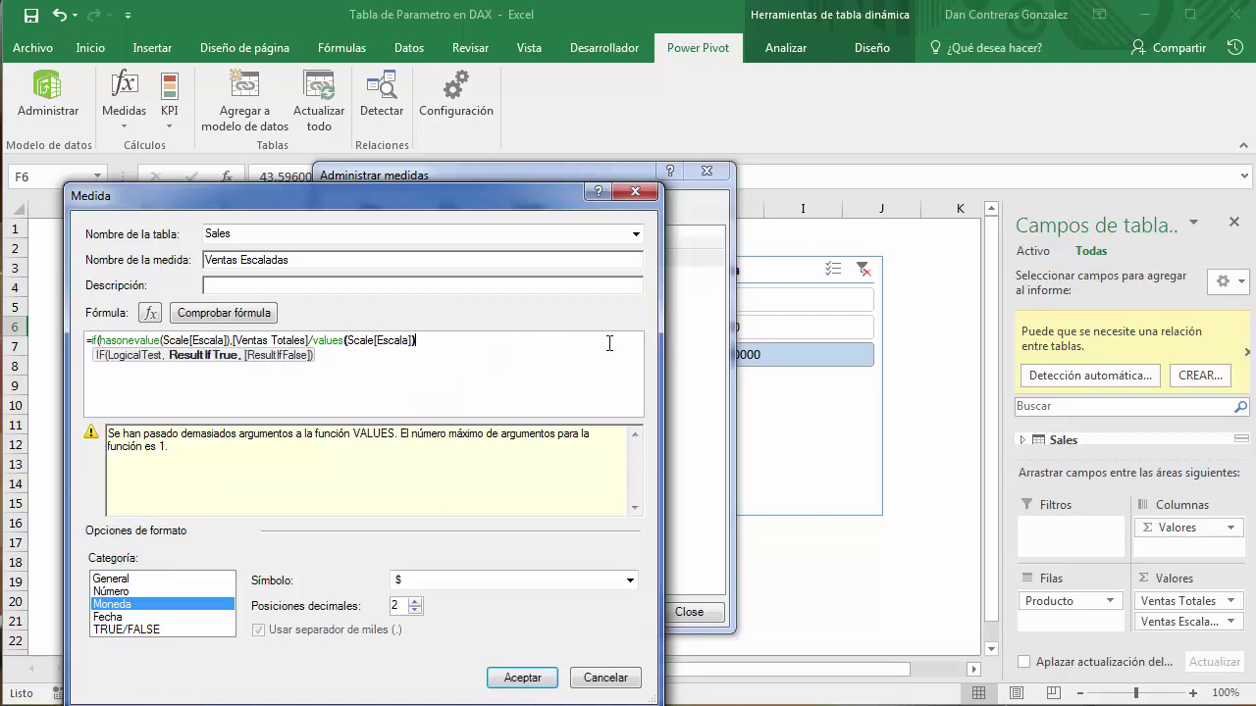
type(",")
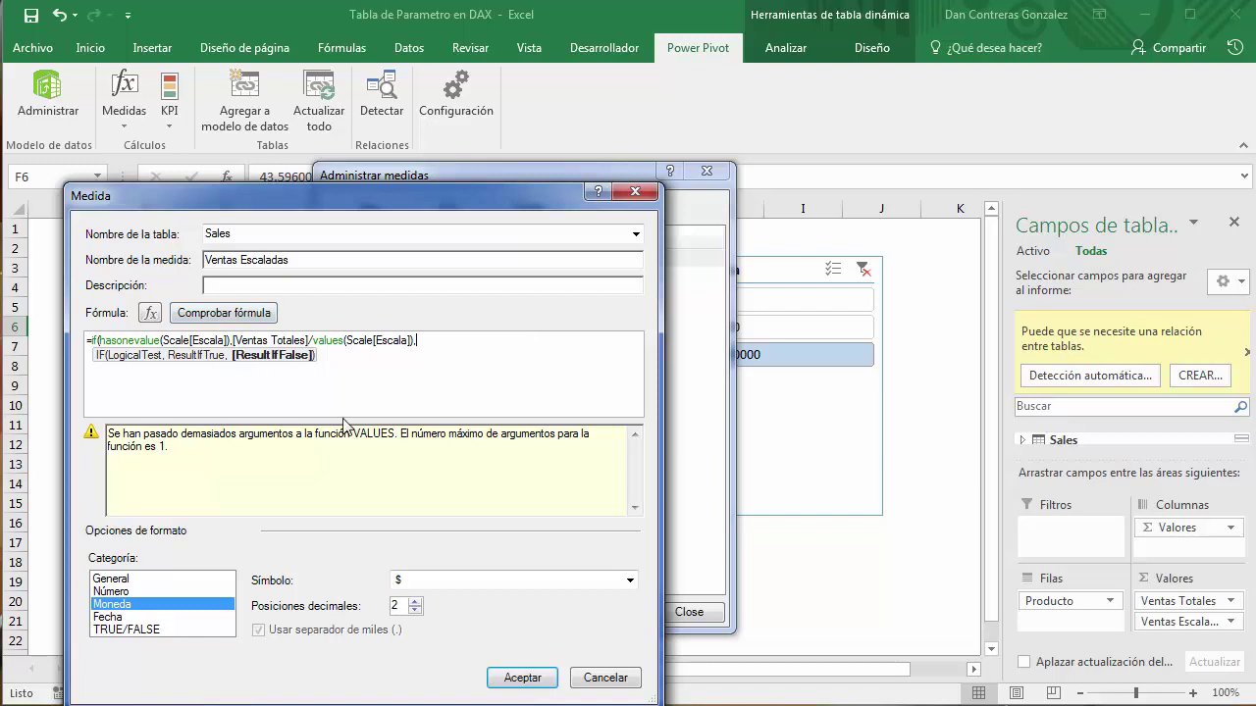
type("value")
key("Tab")
type(")")
left_click(245, 313)
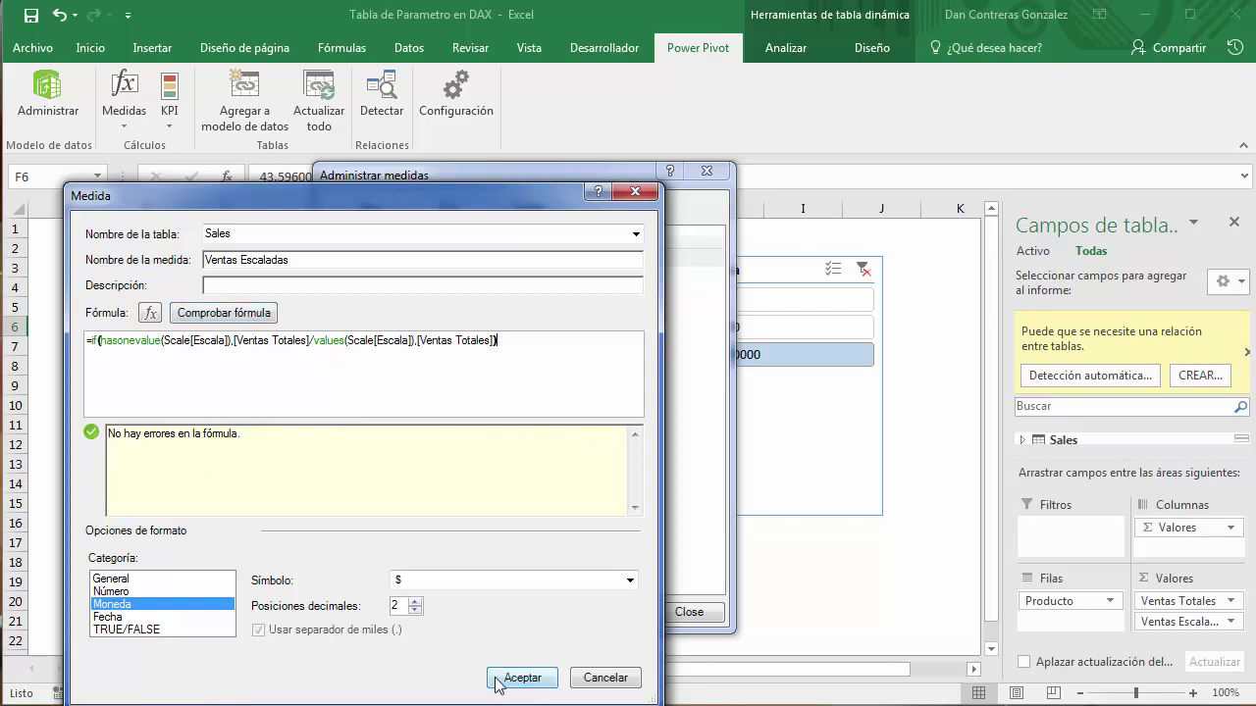
- Save the measure, close the measures manager, and test slicer scales 1, 1000, 1000000
left_click(520, 678)
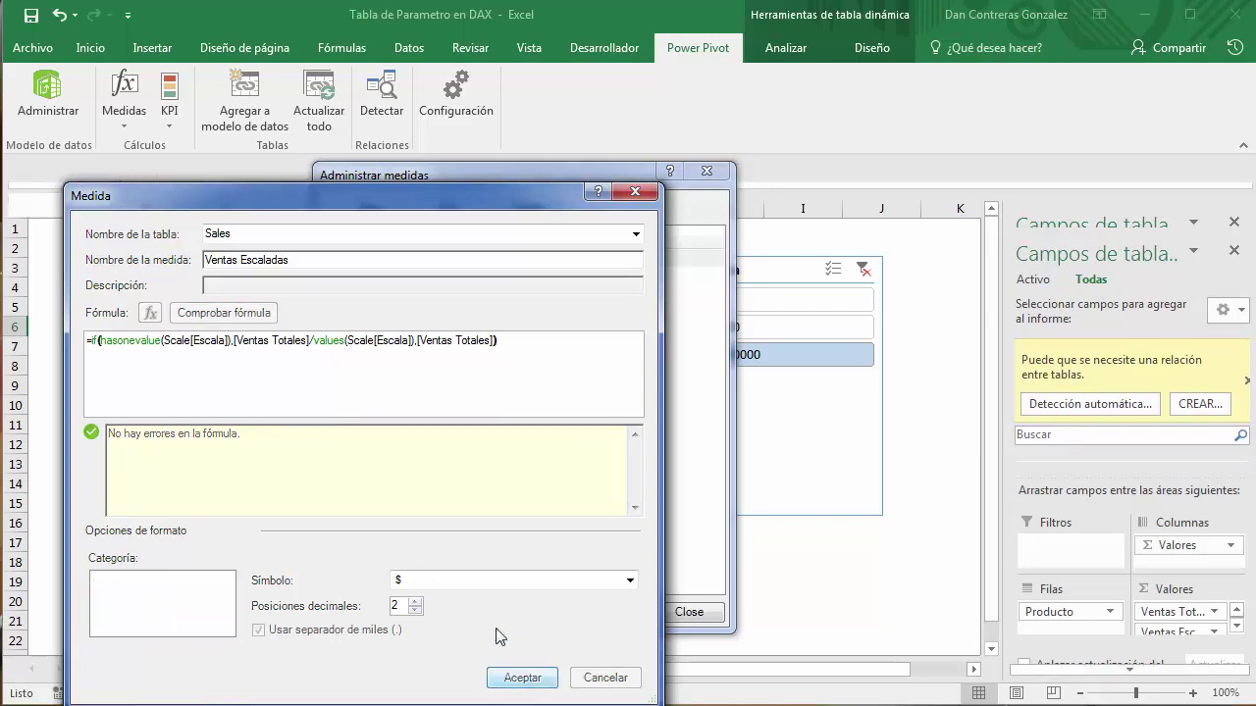
left_click(691, 613)
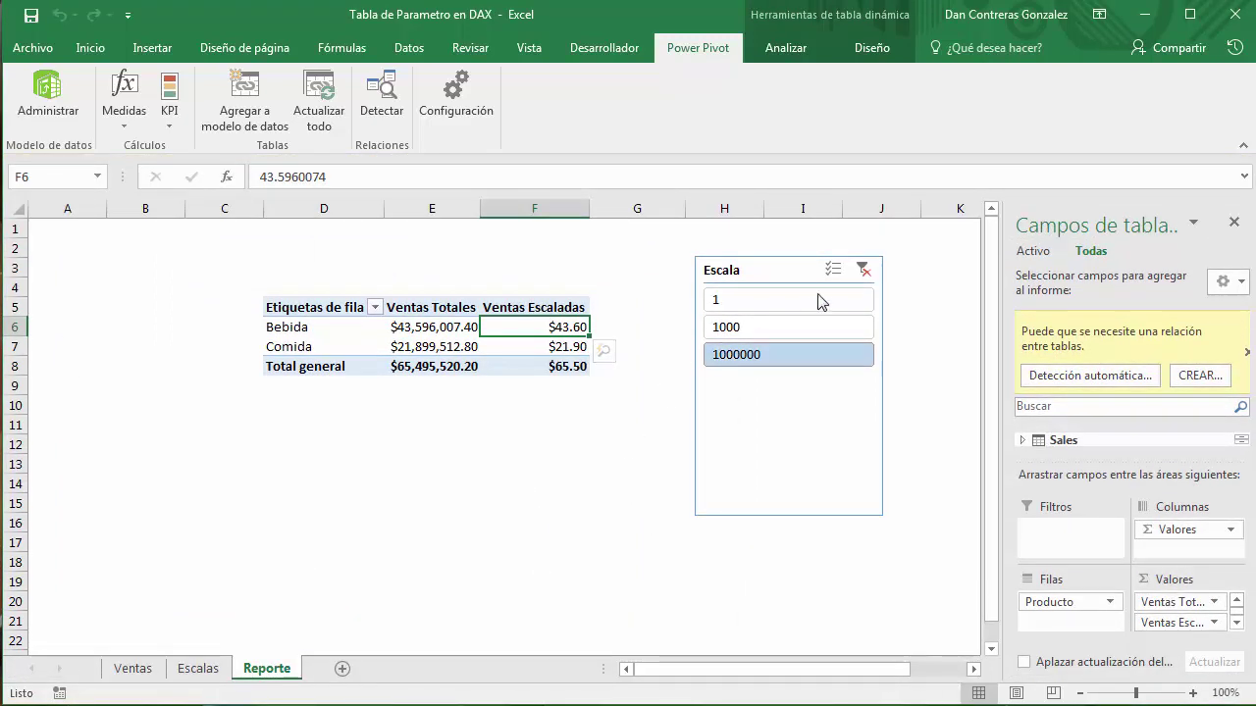
left_click(775, 302)
left_click(769, 324)
left_click(768, 354)
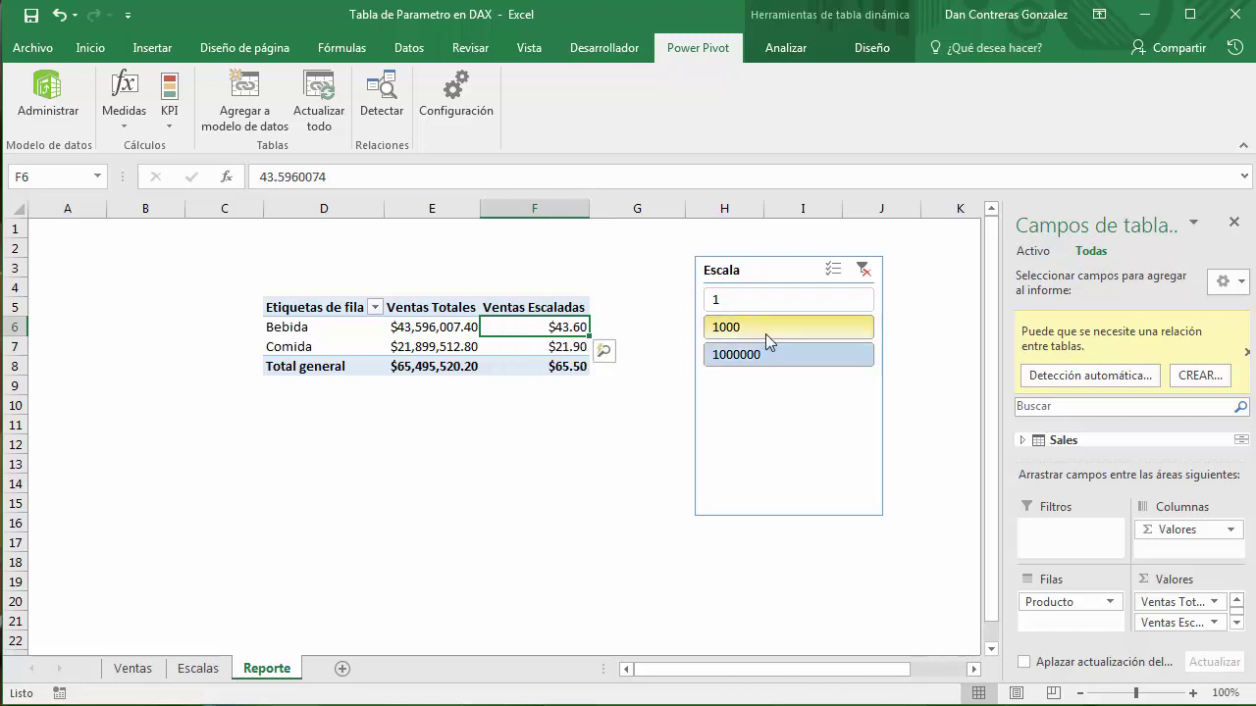
- Try various Escala slicer combinations, finishing on scale 1 with unscaled values
left_click(765, 333, "ctrl")
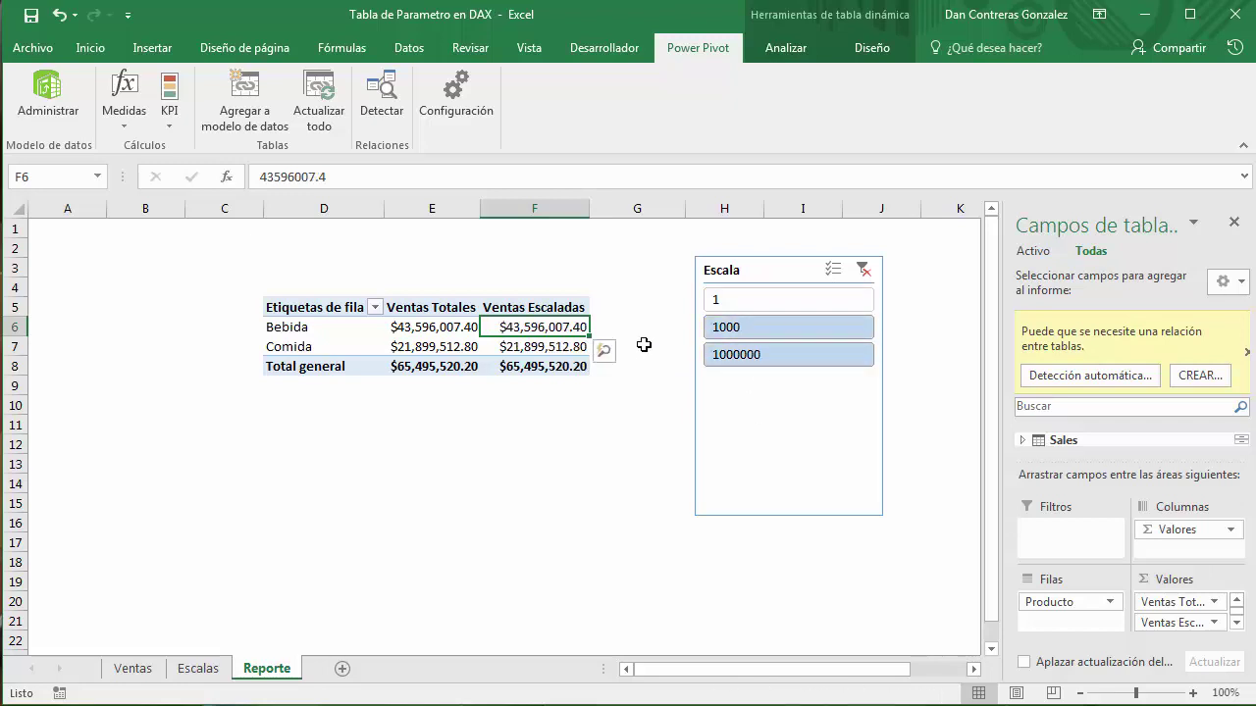
left_click(751, 301, "ctrl")
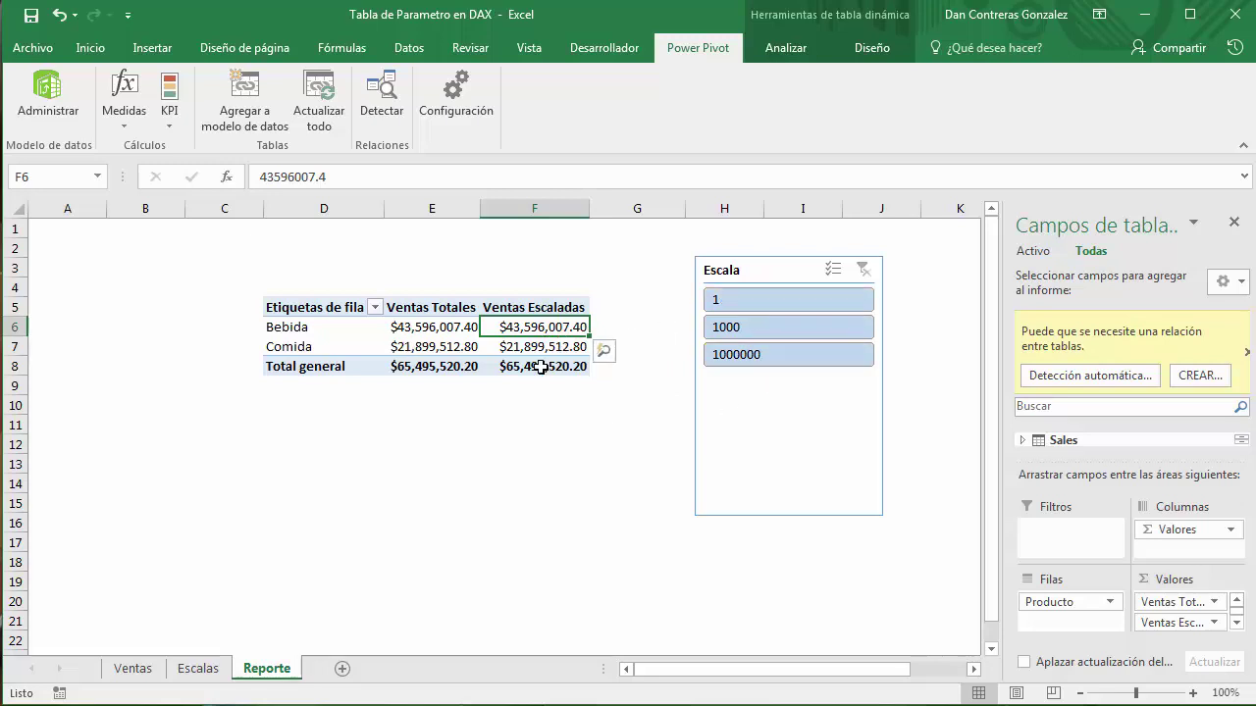
left_click(791, 320)
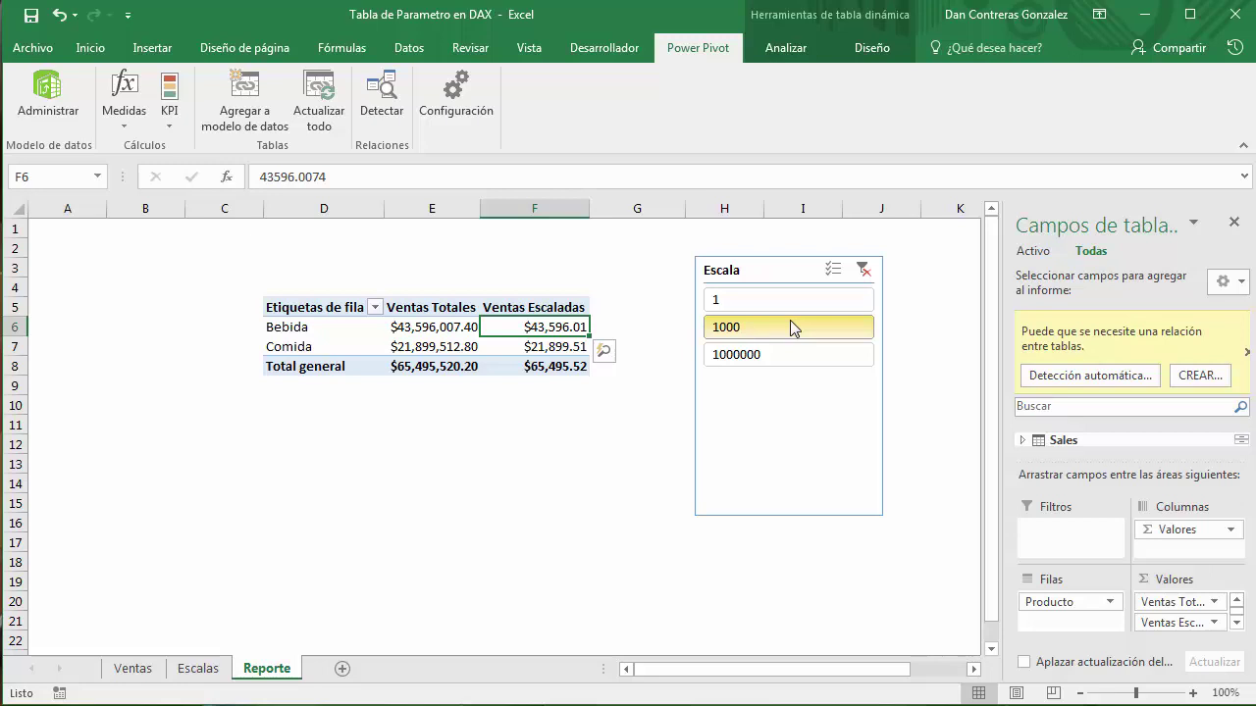
left_click(794, 304)
left_click(792, 324)
left_click(793, 357)
left_click(774, 327)
left_click(775, 301)
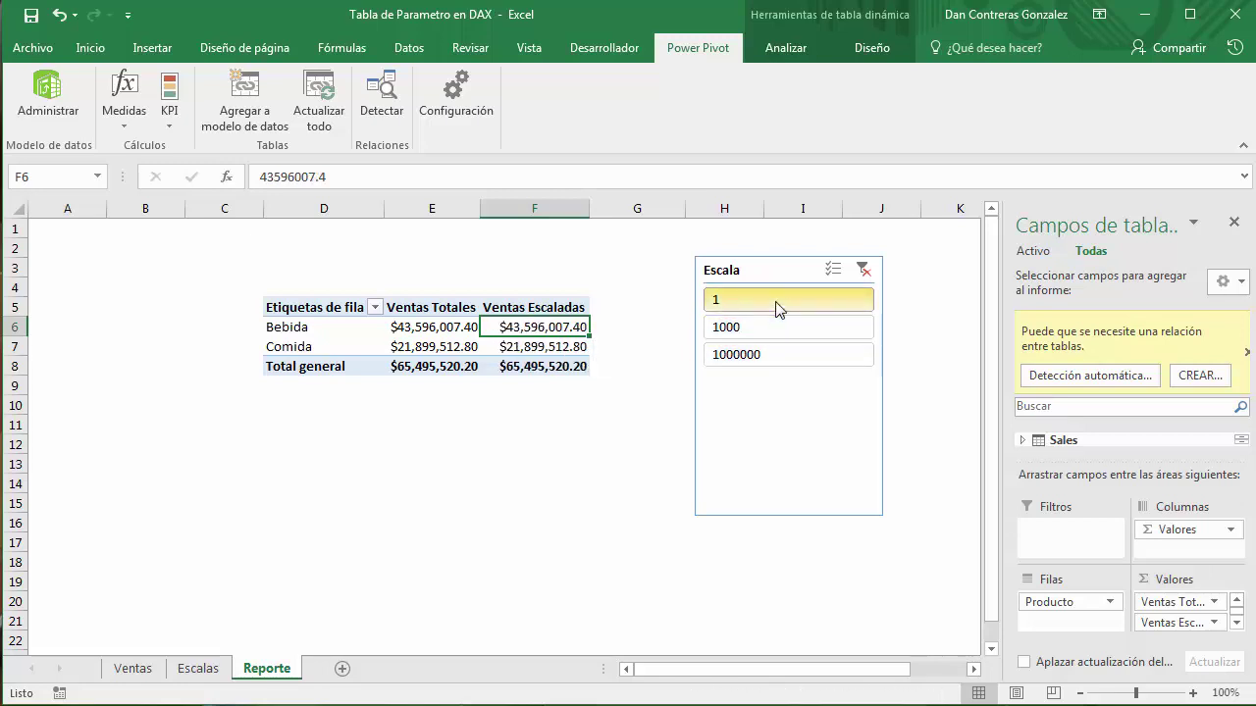